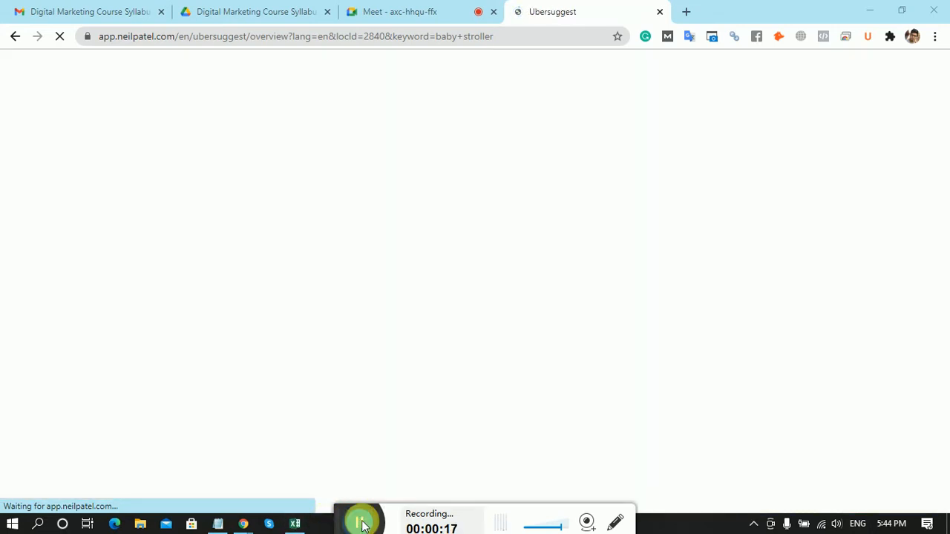
Dismiss the free registration popup and examine the keyword ideas table for baby stroller.
mouse_move(345, 528)
left_mouse_down()
mouse_move(337, 449)
mouse_move(355, 529)
left_mouse_up()
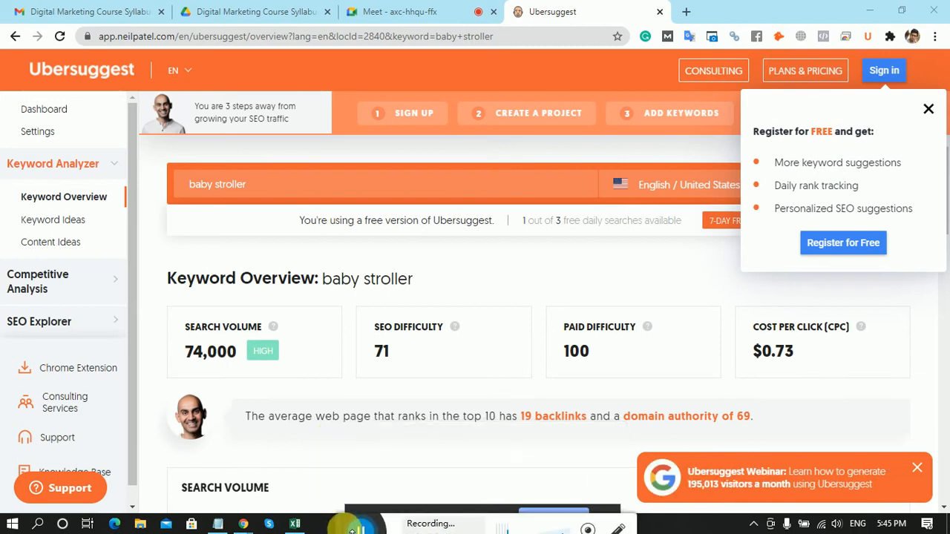
left_click(928, 111)
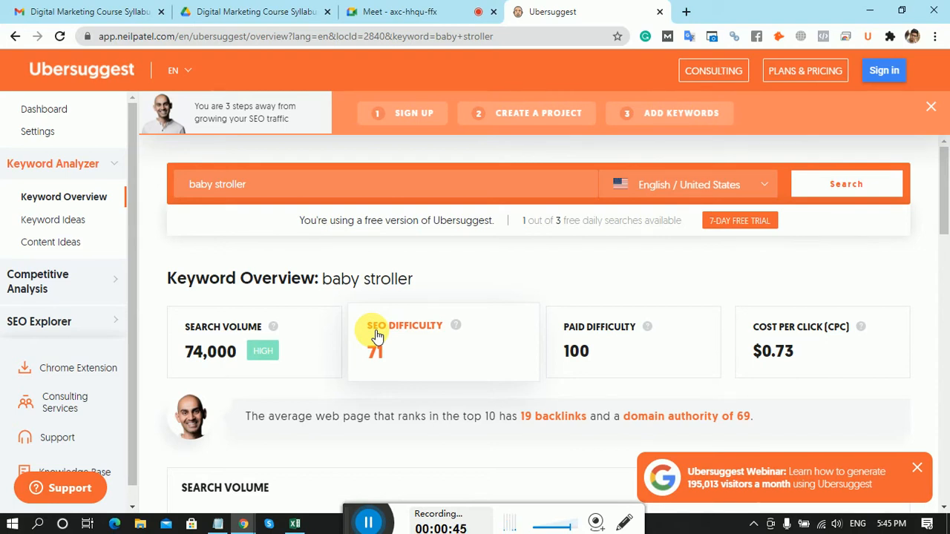
left_click_drag(940, 197, 942, 368)
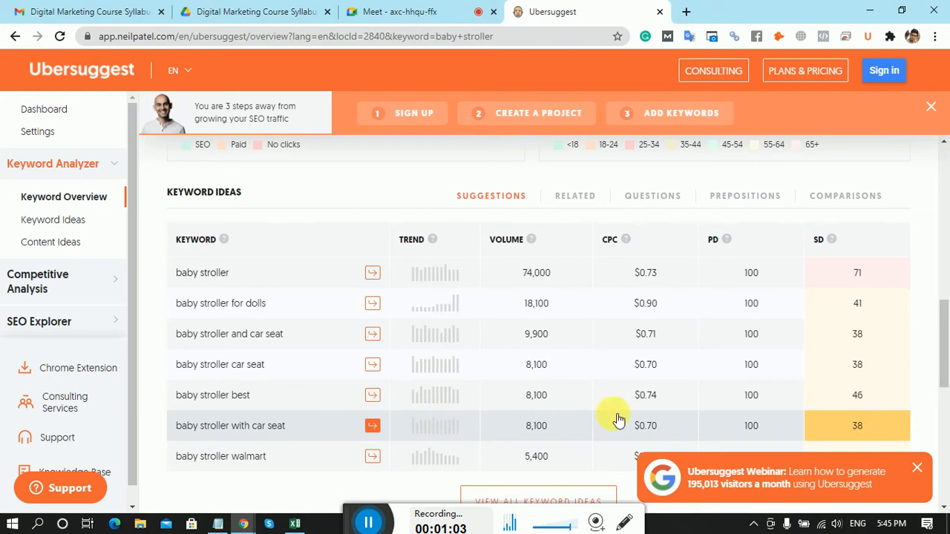
Check the Google Meet call and return to the baby stroller keyword overview in Ubersuggest.
left_click(402, 11)
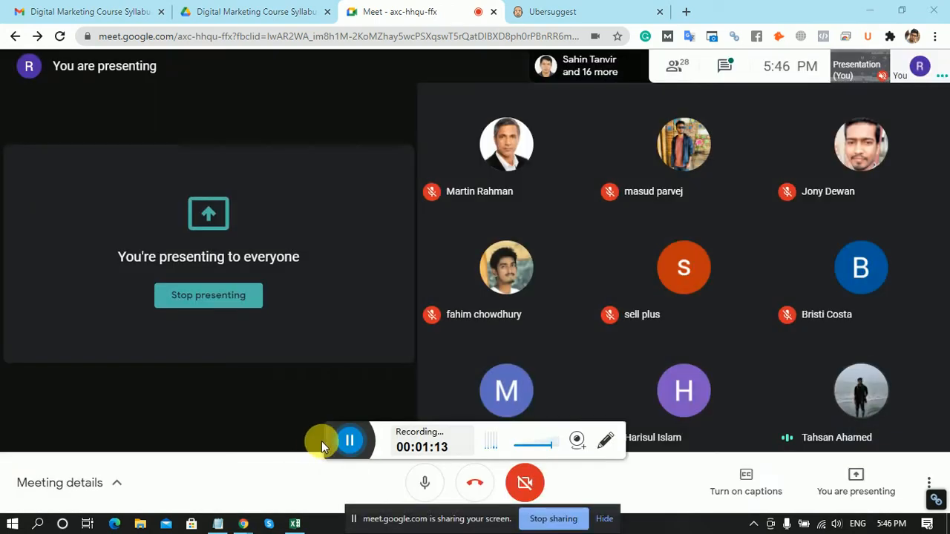
left_click(583, 9)
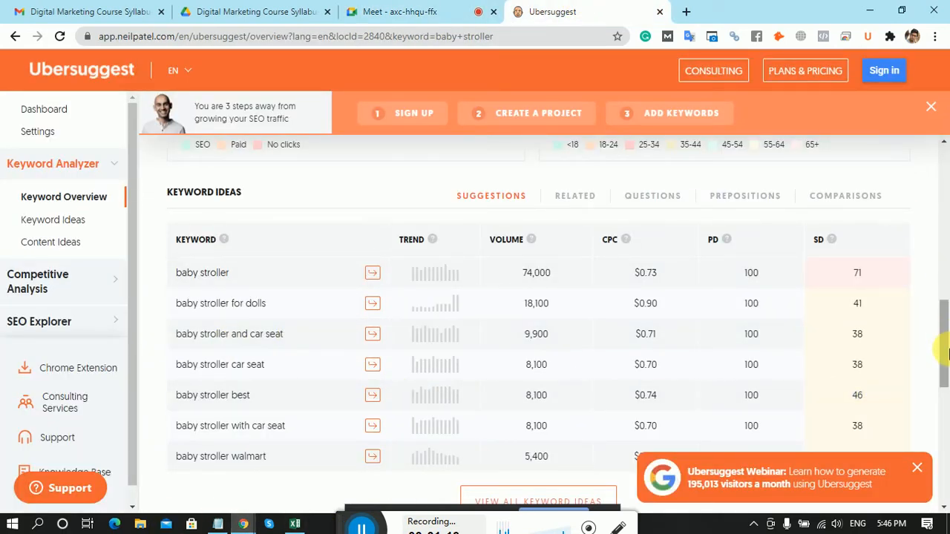
left_click_drag(944, 319, 946, 169)
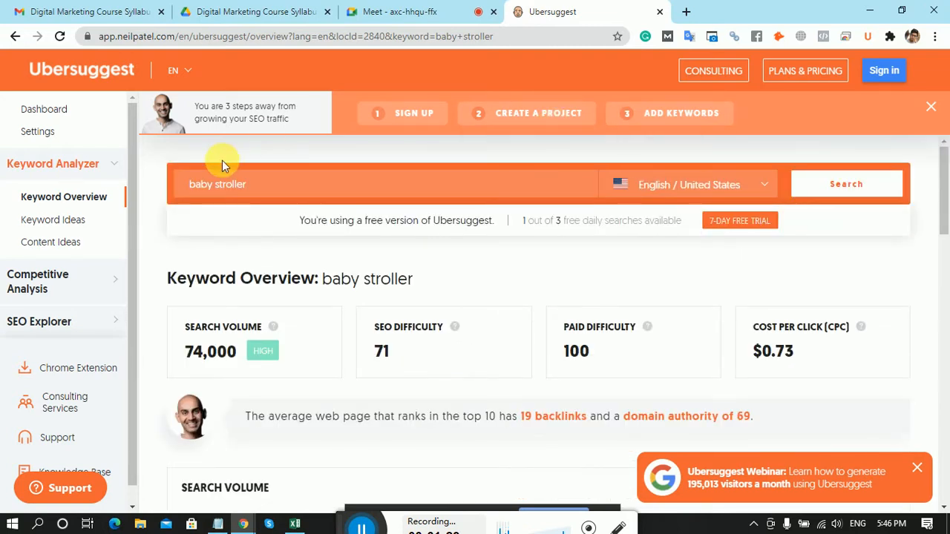
Review the search volume and KD columns of the keyword sheet in Excel, ending back in Ubersuggest.
left_click(294, 524)
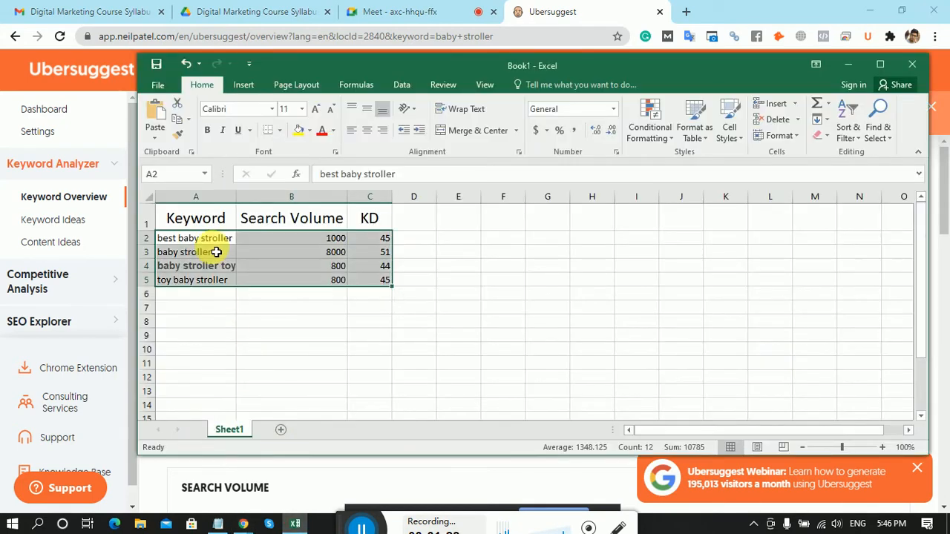
left_click(290, 264)
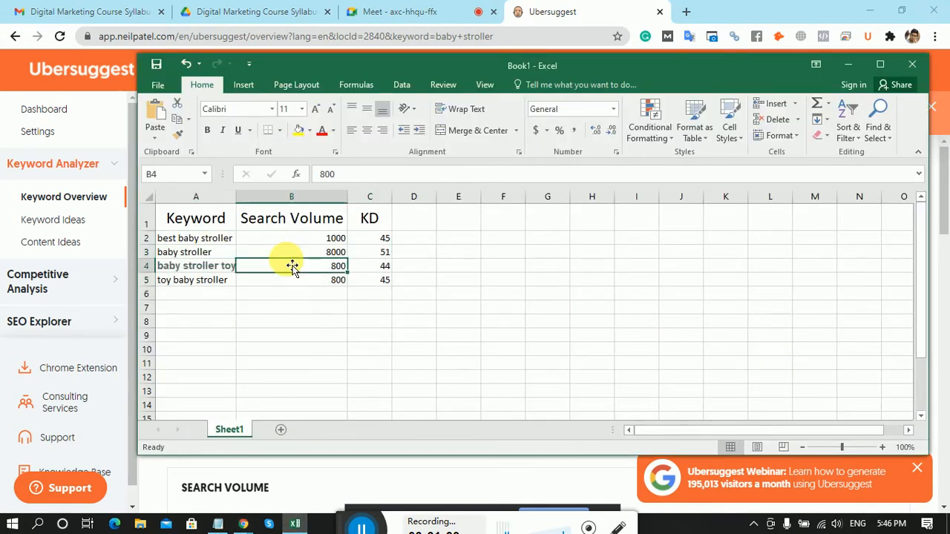
left_click(372, 253)
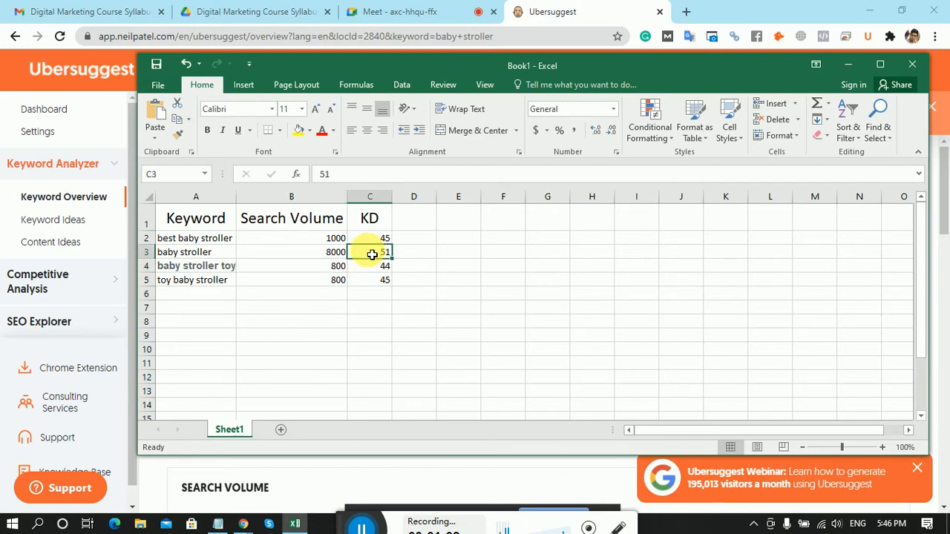
left_click(588, 6)
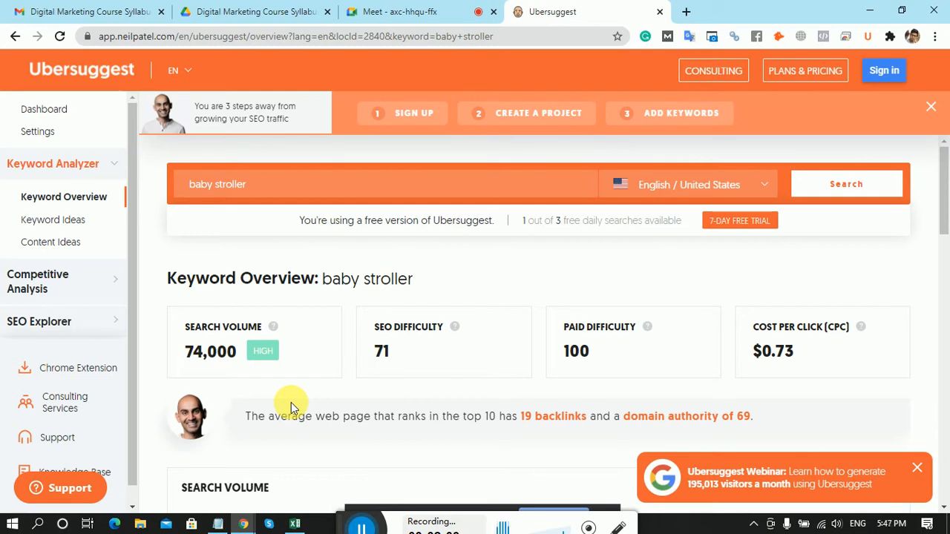
Examine the baby stroller keyword ideas in Ubersuggest alongside the keyword rows A2:C5 in the Excel sheet.
mouse_move(361, 521)
left_mouse_down()
mouse_move(309, 430)
mouse_move(347, 520)
left_mouse_up()
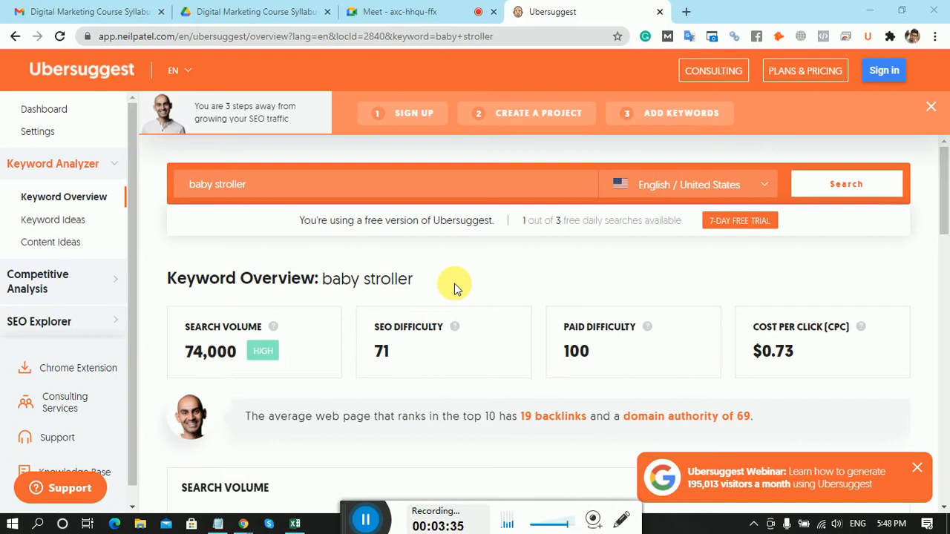
left_click_drag(939, 205, 946, 371)
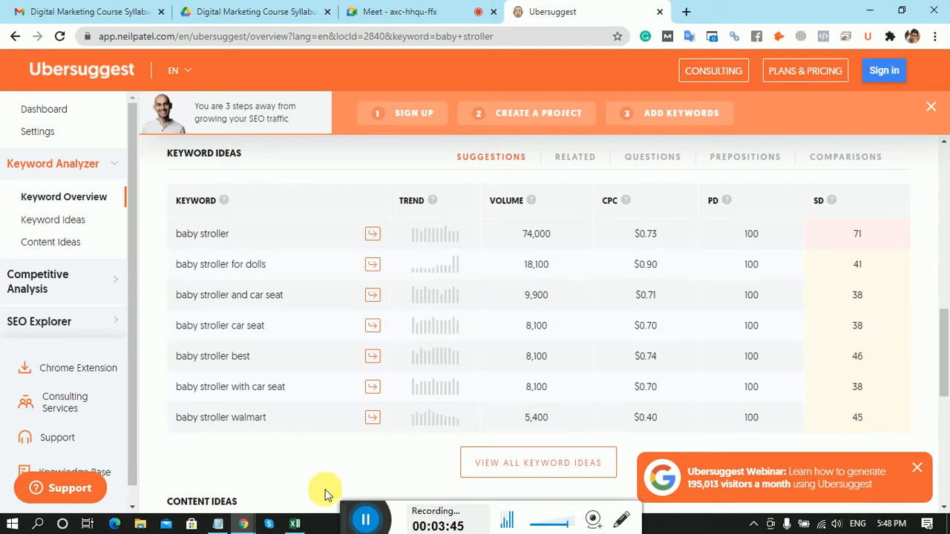
mouse_move(295, 524)
left_click(293, 445)
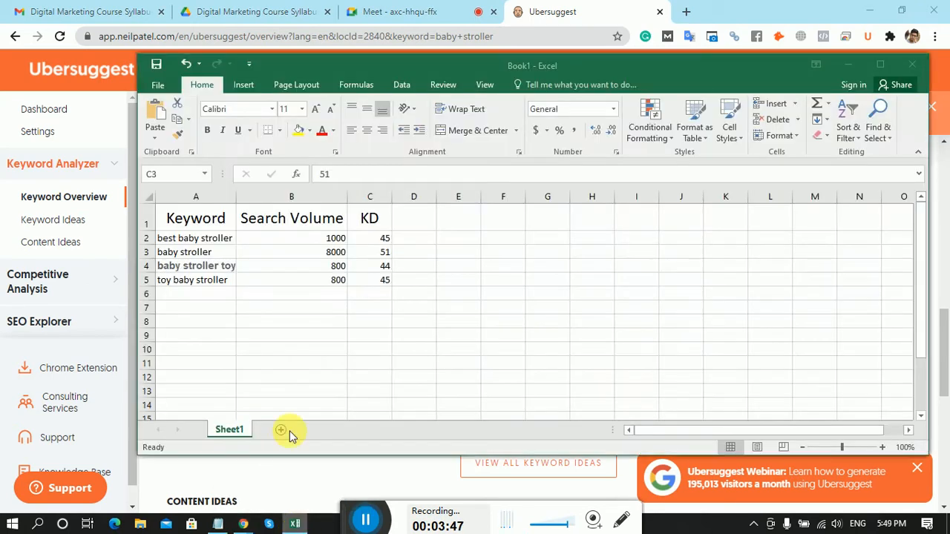
left_click_drag(225, 238, 384, 285)
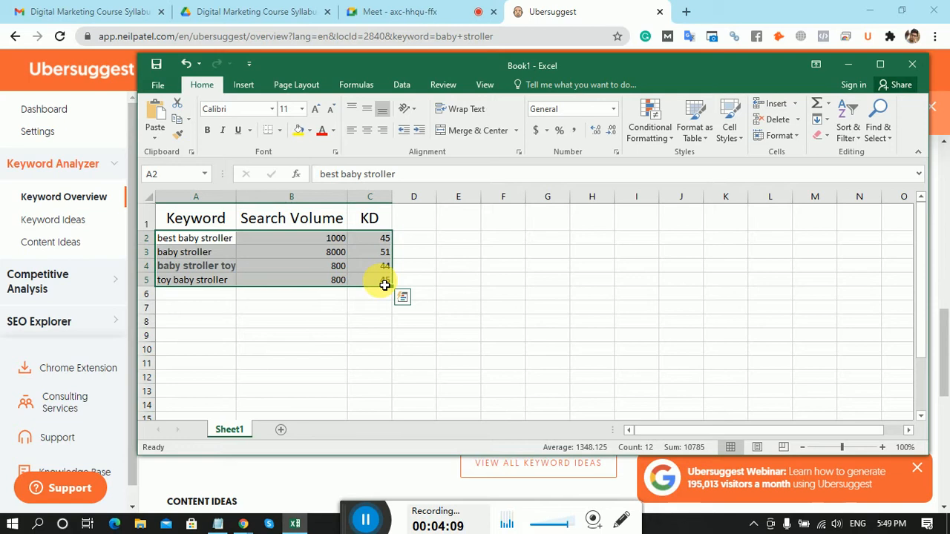
Add the column headings DA in D1 and PA in E1 of the keyword sheet.
left_click(427, 212)
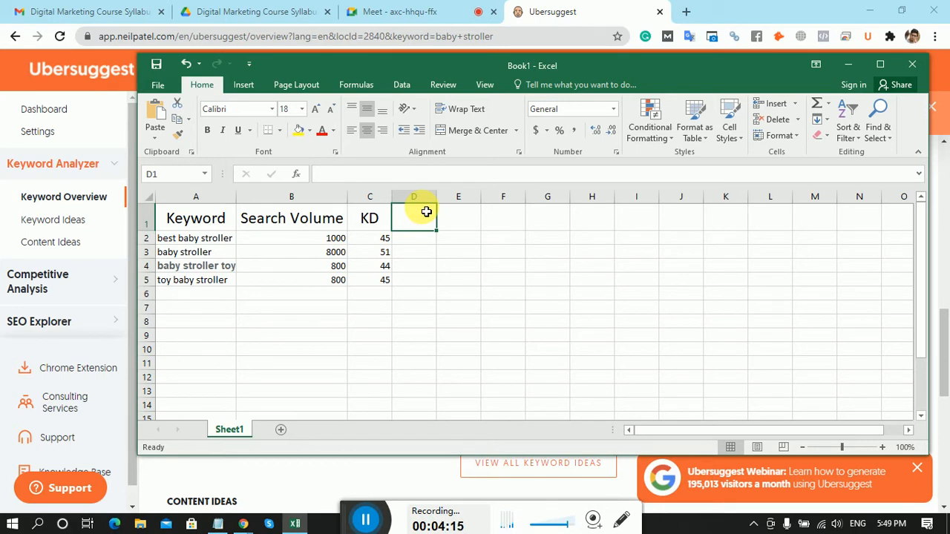
type("DA")
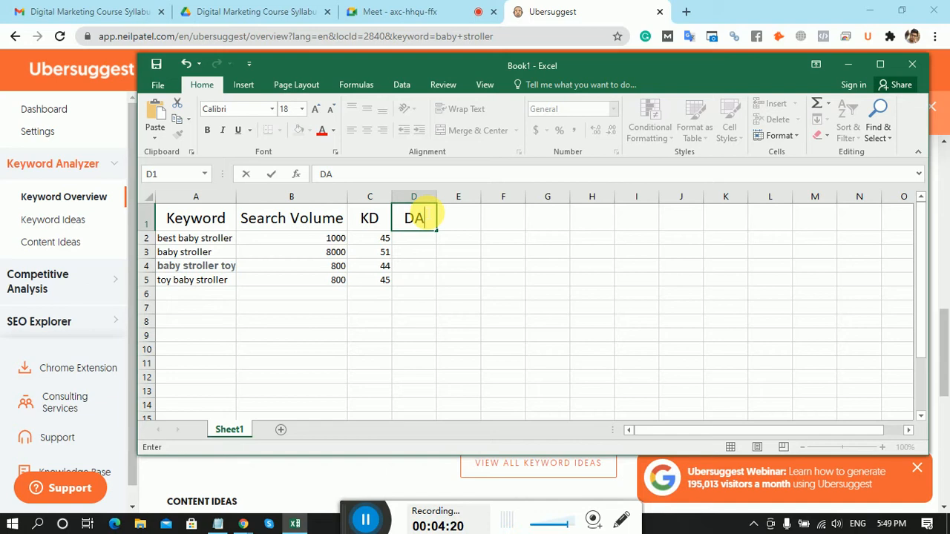
key("Tab")
type("PA")
left_click(426, 213)
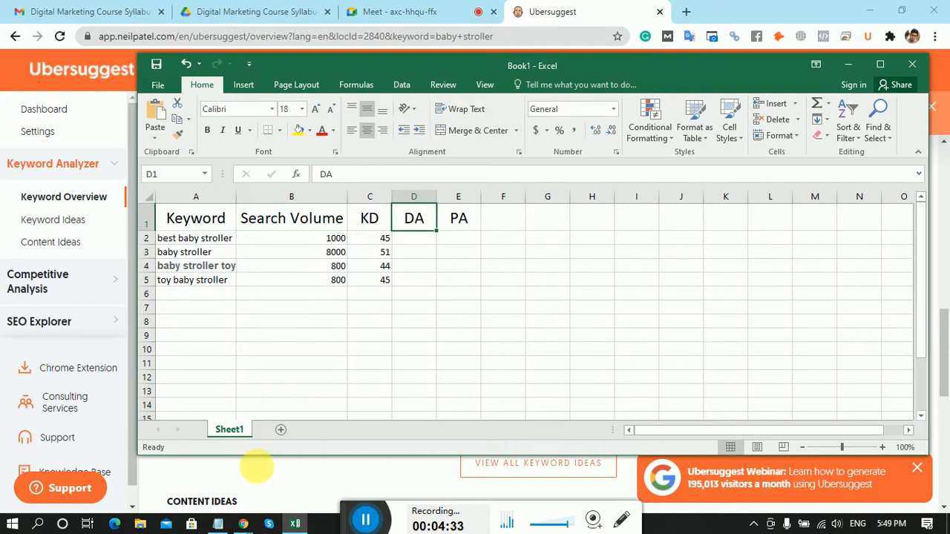
In Notepad, add the lines "DA= 100," and "PA= 100," below the "6* 2000 12000" line.
left_click(217, 524)
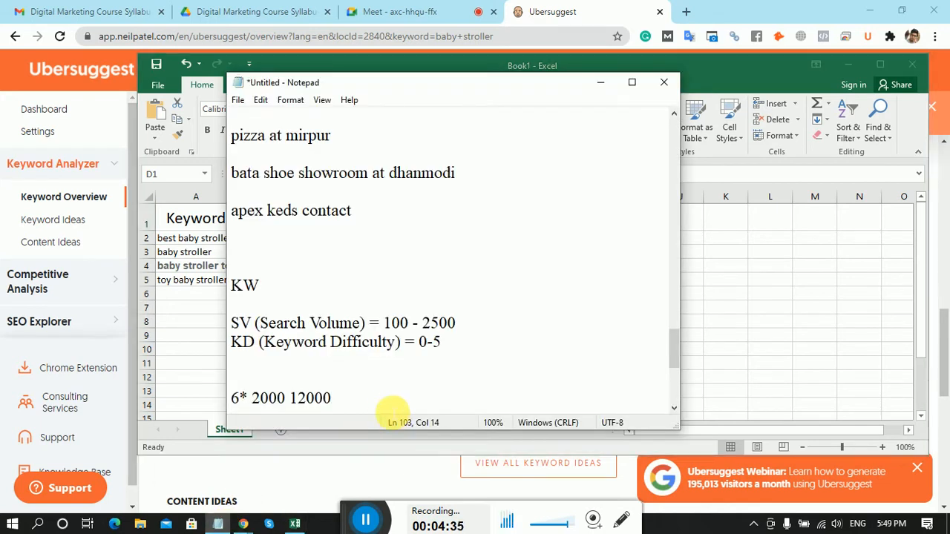
key("Return")
key("Return")
type("DA")
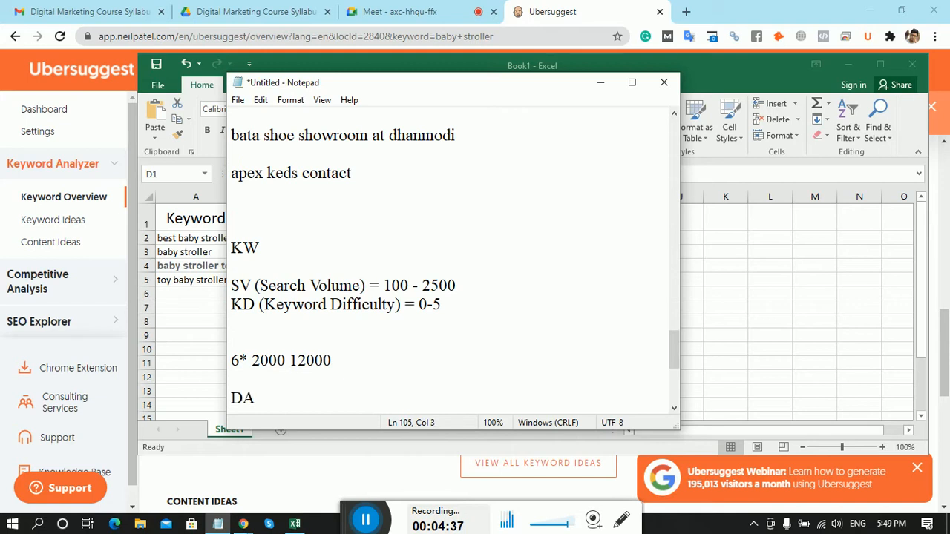
type("= 100,")
key("Return")
type("PA")
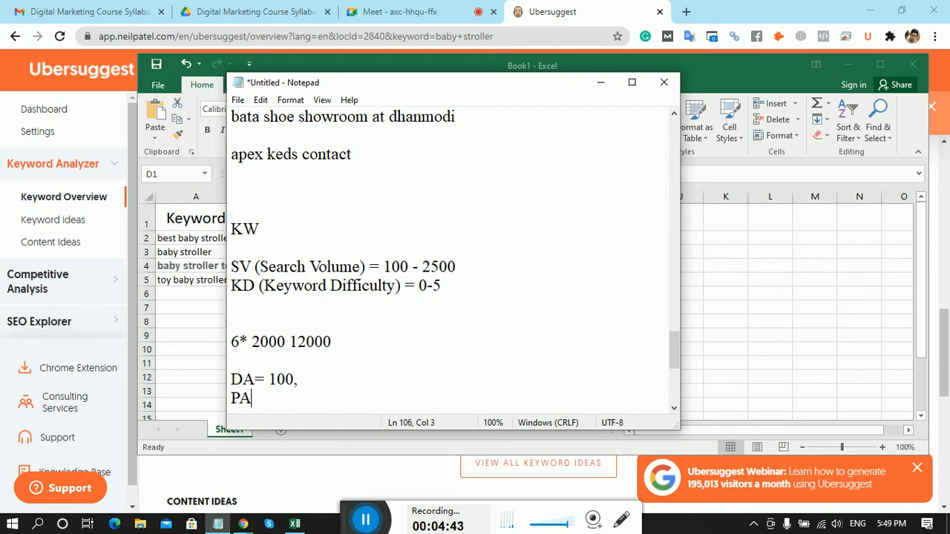
type("= 100")
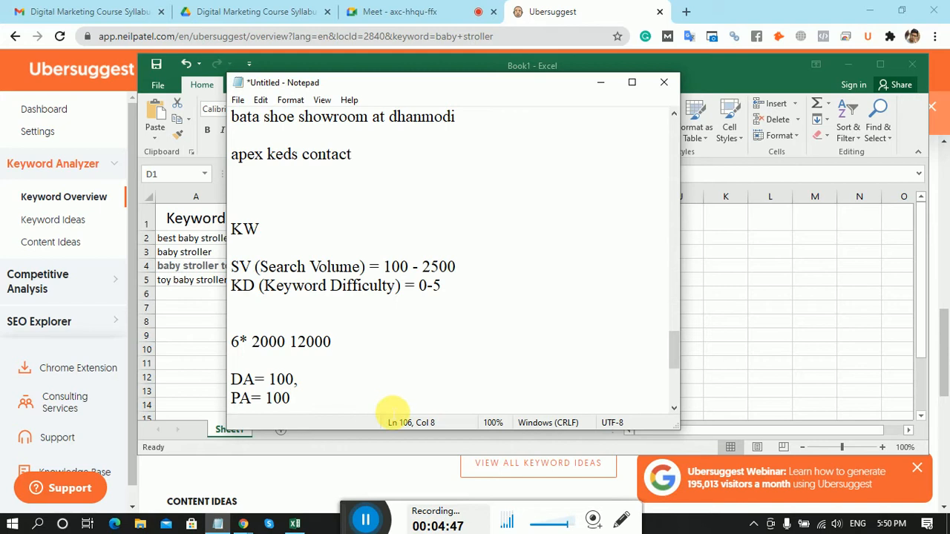
type(",")
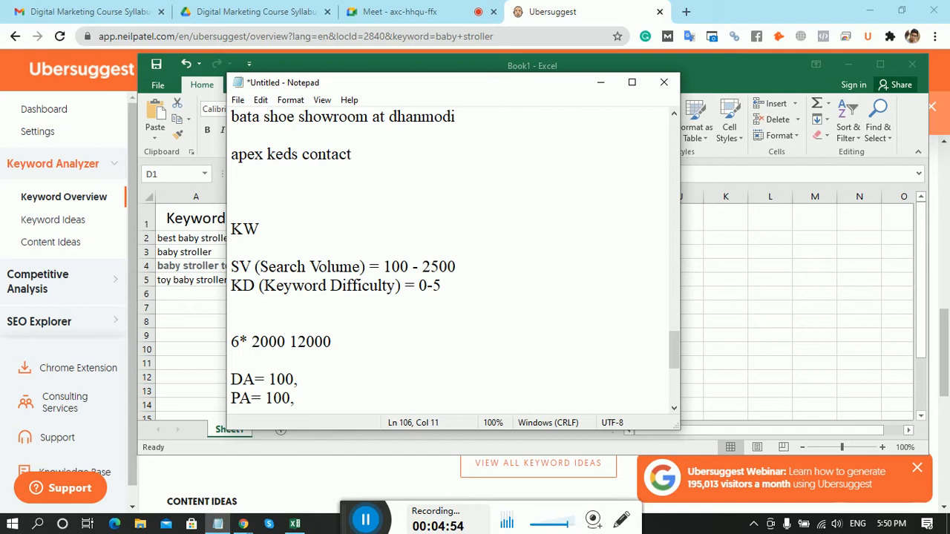
Append the value 1 after 100 on both the PA and DA lines.
type("  1")
key("Up")
type("1")
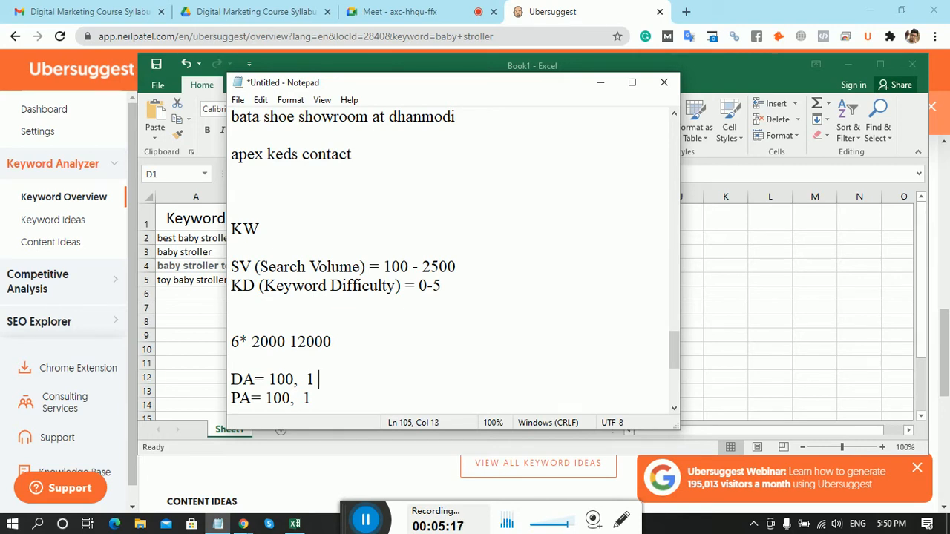
Add the label "Domain Authority" to the end of the DA line, correcting its spelling.
type("Domain A")
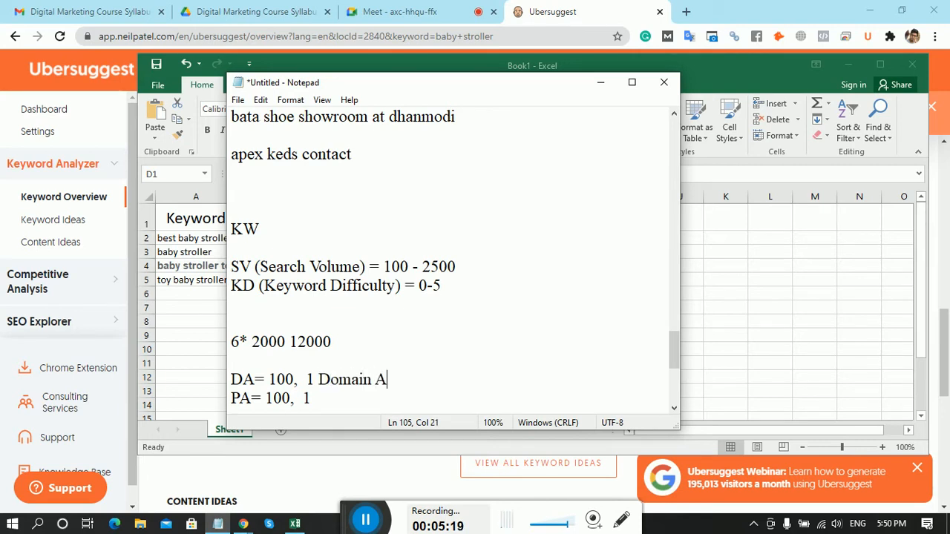
type("uthory")
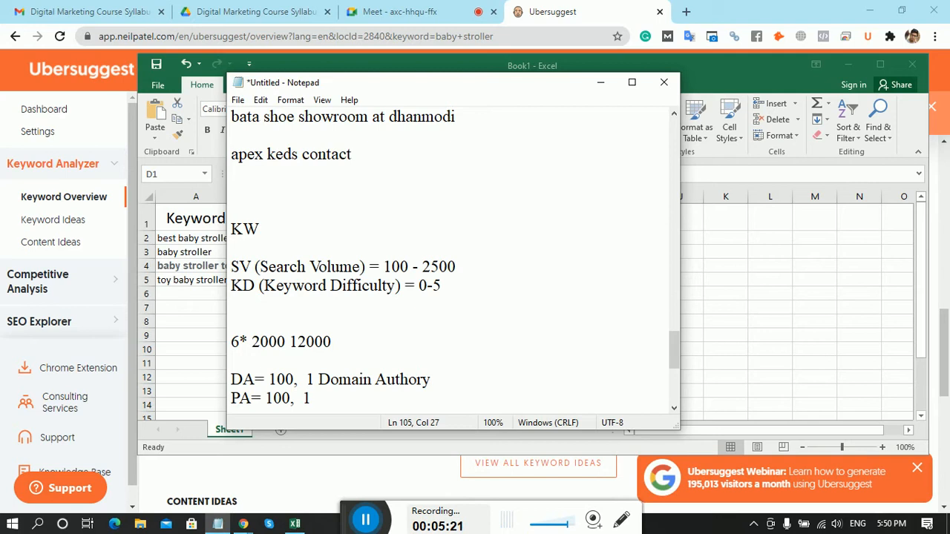
key("Left")
key("Left")
key("Right")
type("it")
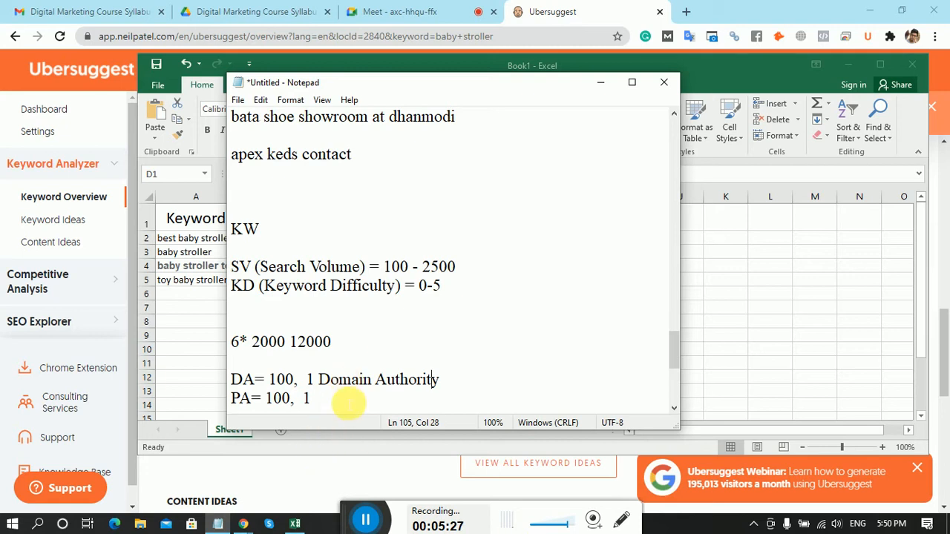
Add the label "Page Authority" to the end of the PA line.
key("Down")
type("Page ")
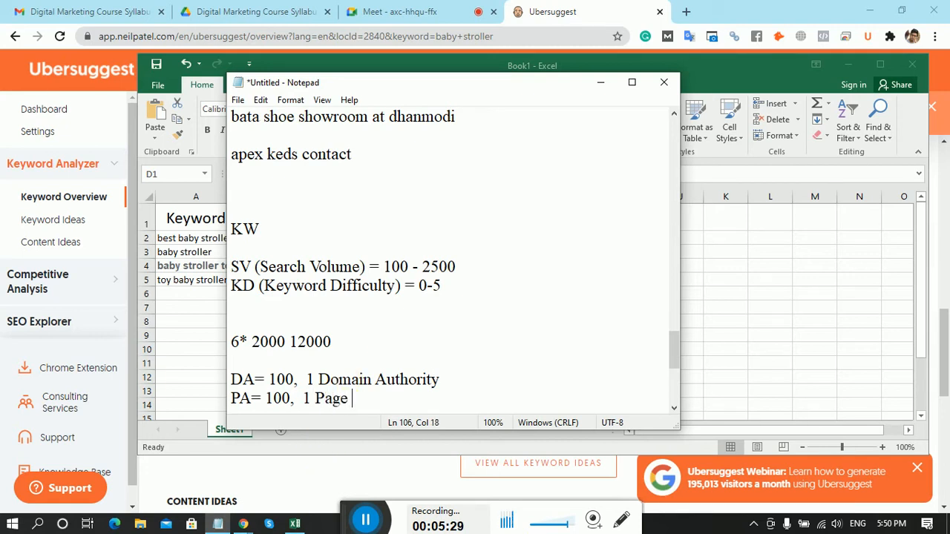
type("Authori")
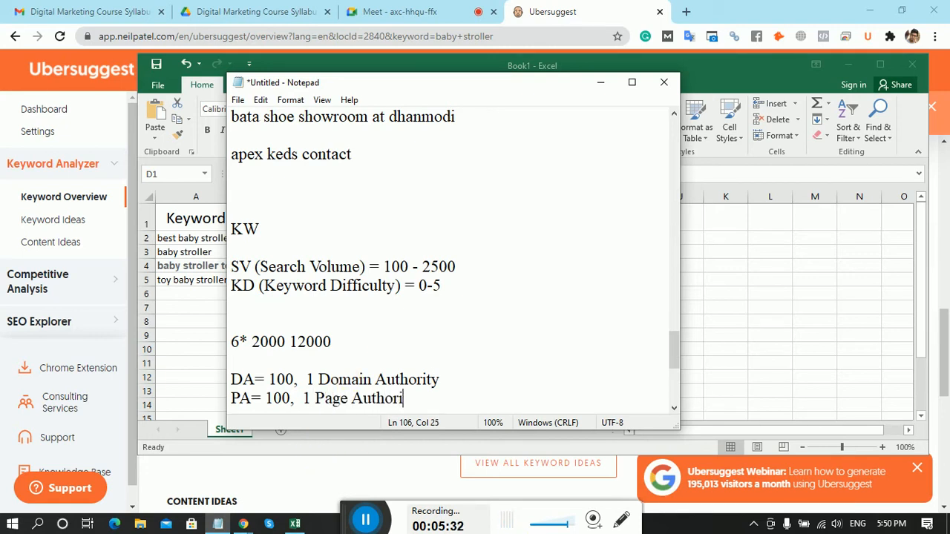
type("ty")
Switch to Chrome, dismiss the Ubersuggest traffic popup and open makehealthworld.com in a new tab.
left_click(533, 6)
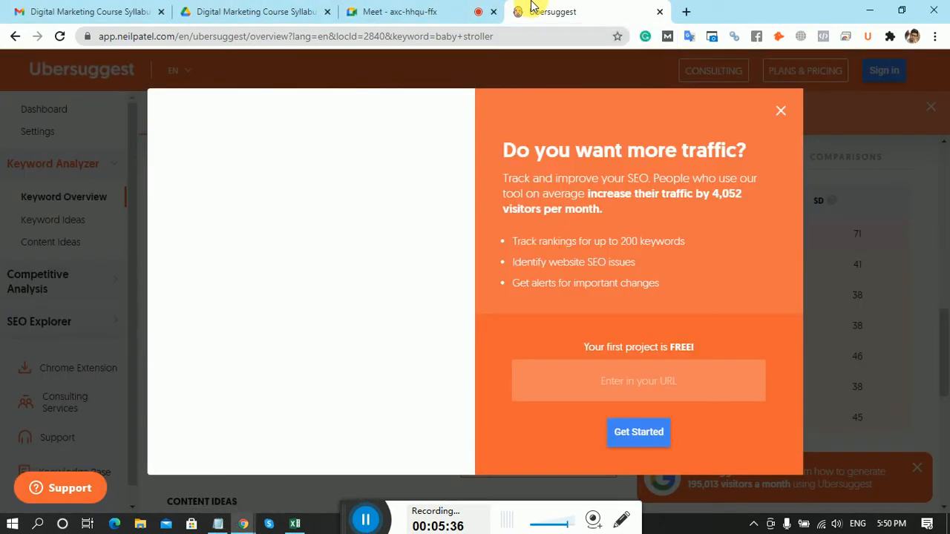
left_click(781, 113)
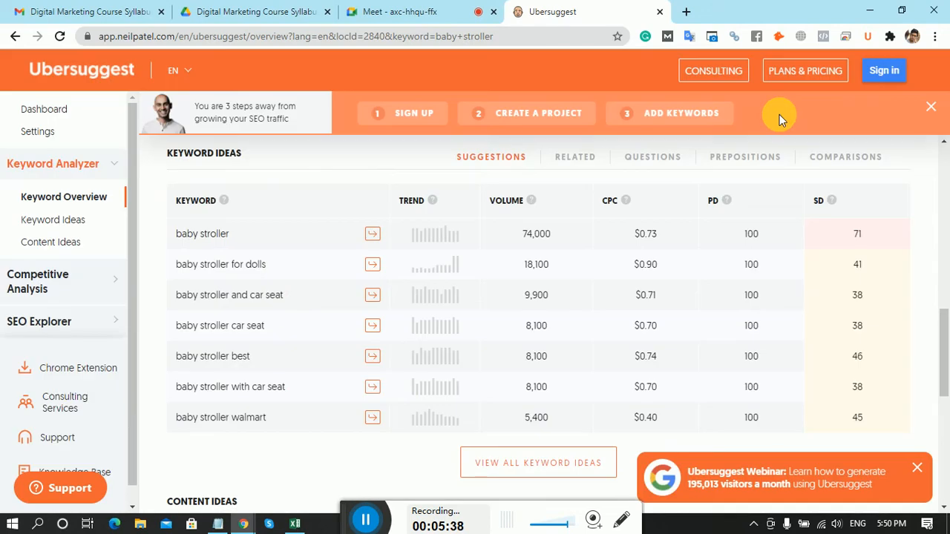
left_click(684, 10)
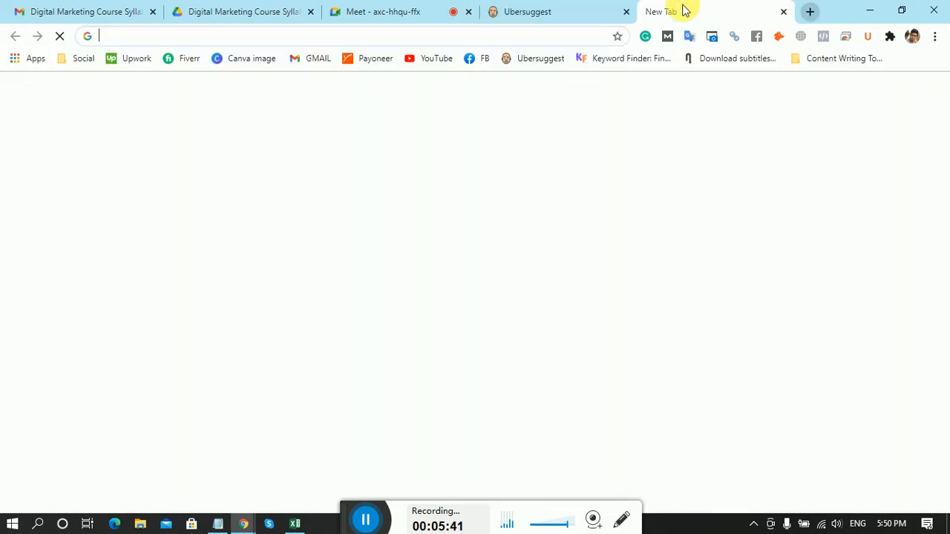
type("make")
key("Return")
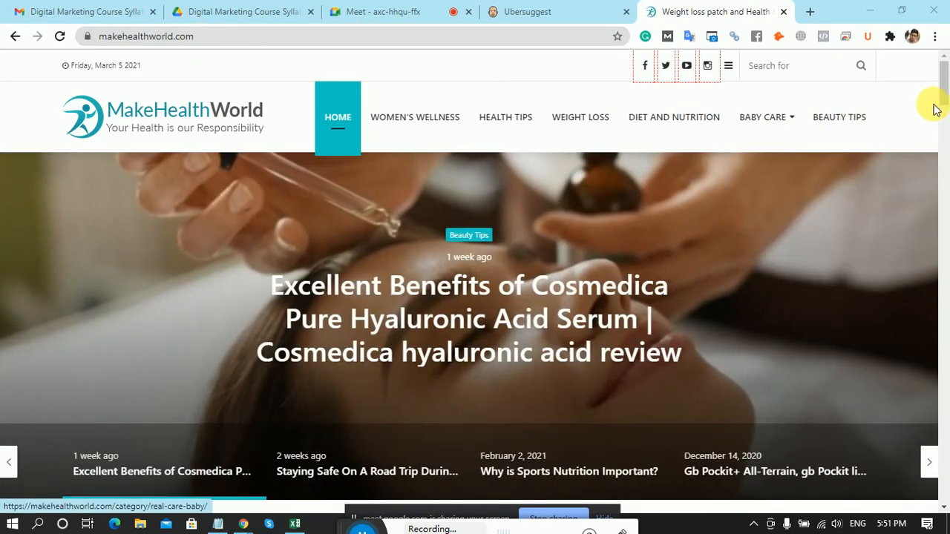
Look over the MakeHealthWorld homepage and select its full web address.
left_click_drag(941, 96, 943, 46)
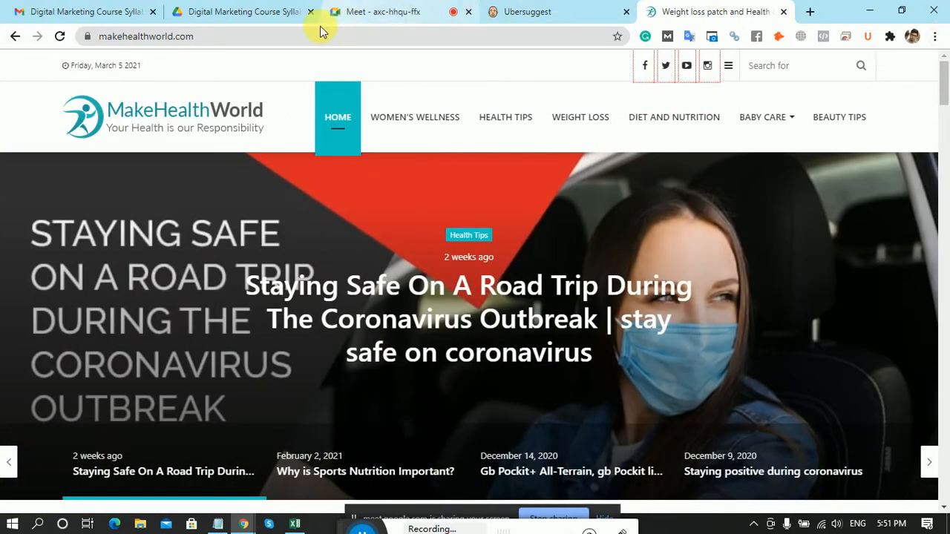
left_click(132, 35)
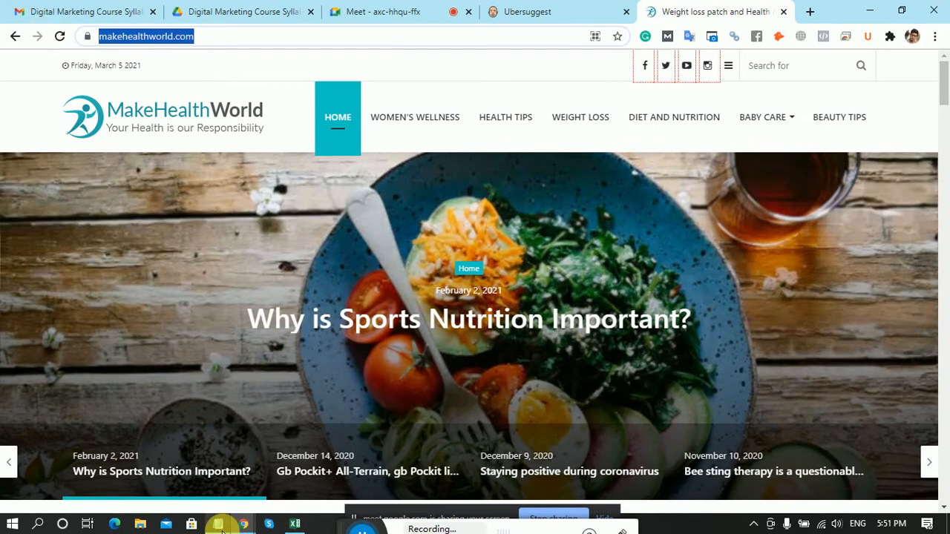
mouse_move(222, 531)
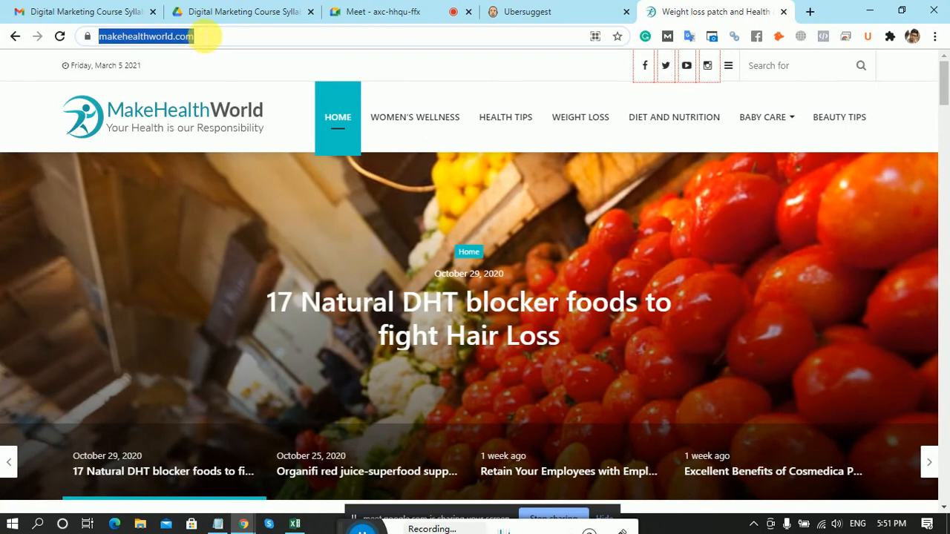
left_click(211, 36)
left_click_drag(232, 37, 79, 20)
key("ctrl+c")
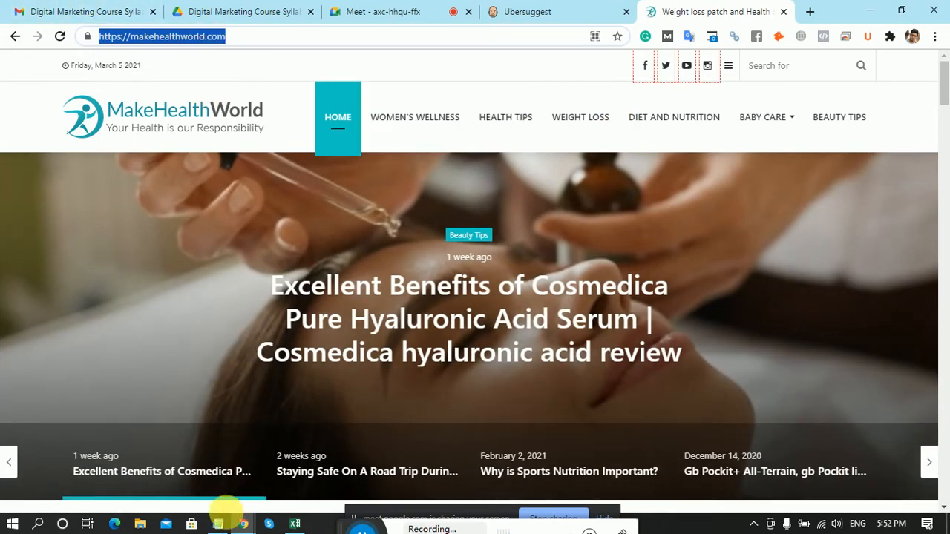
left_click(218, 525)
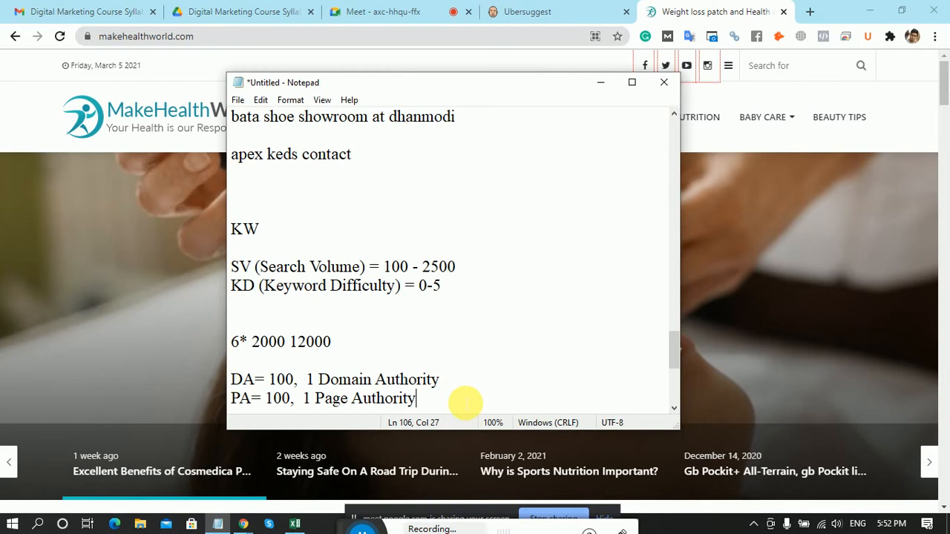
left_click(493, 387)
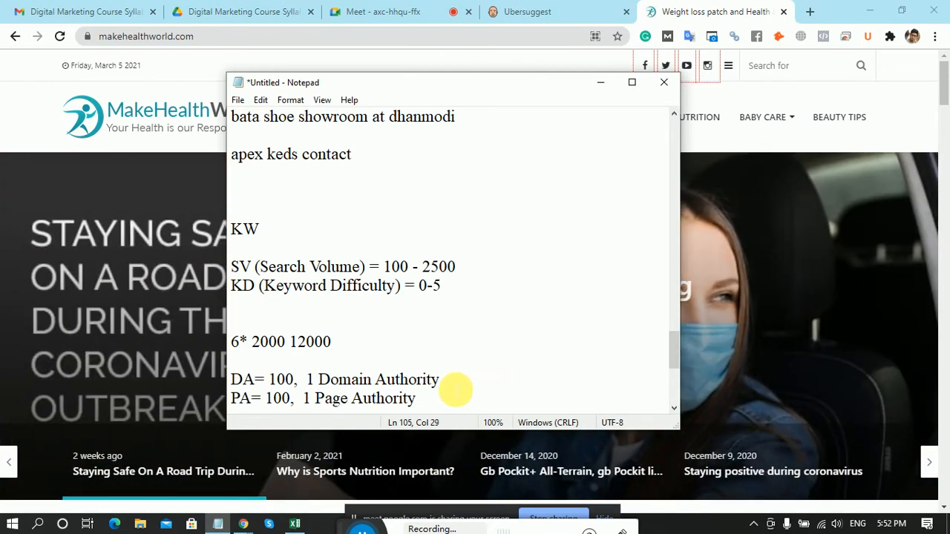
left_click_drag(456, 388, 245, 380)
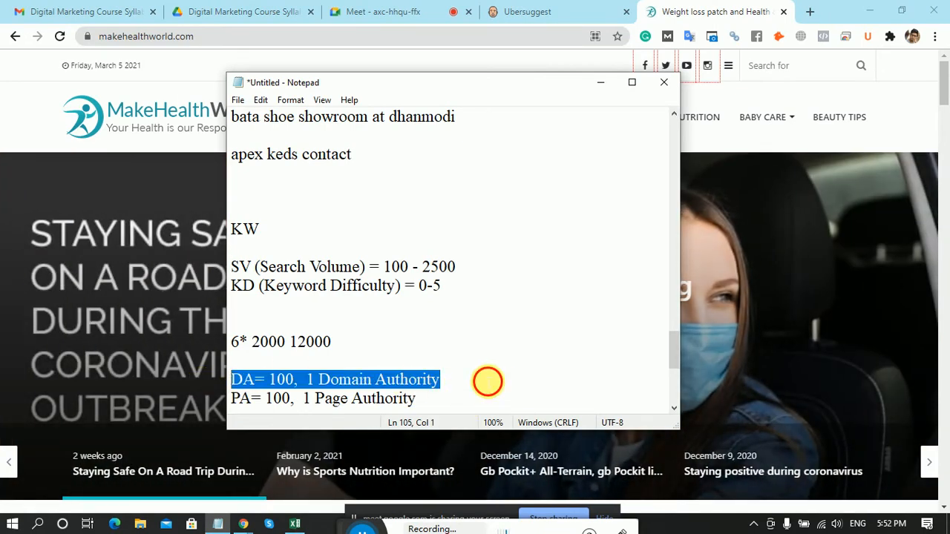
left_click(488, 381)
key("ctrl+v")
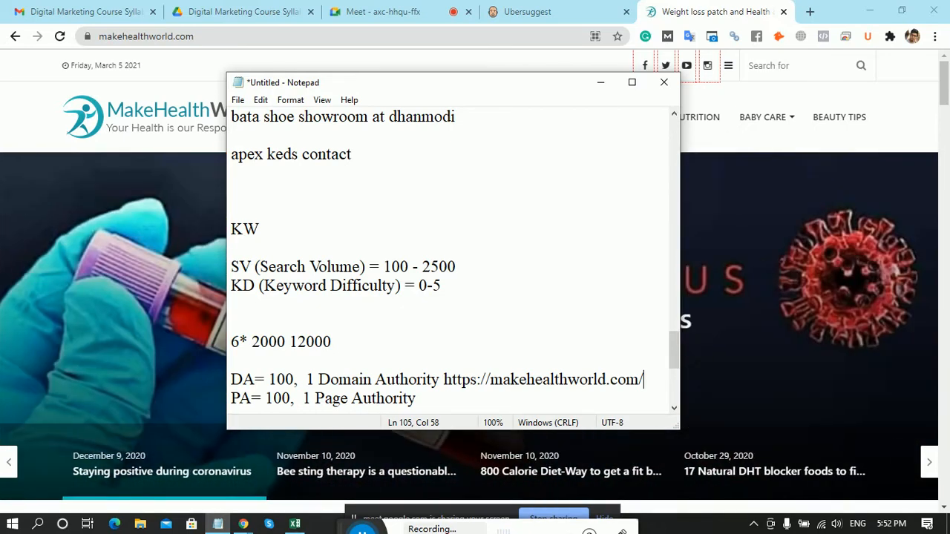
Return to Chrome and open the recent post "Retain Your Employees with Employee Healthcare Benefits" in a new tab, switching to it.
left_click(947, 180)
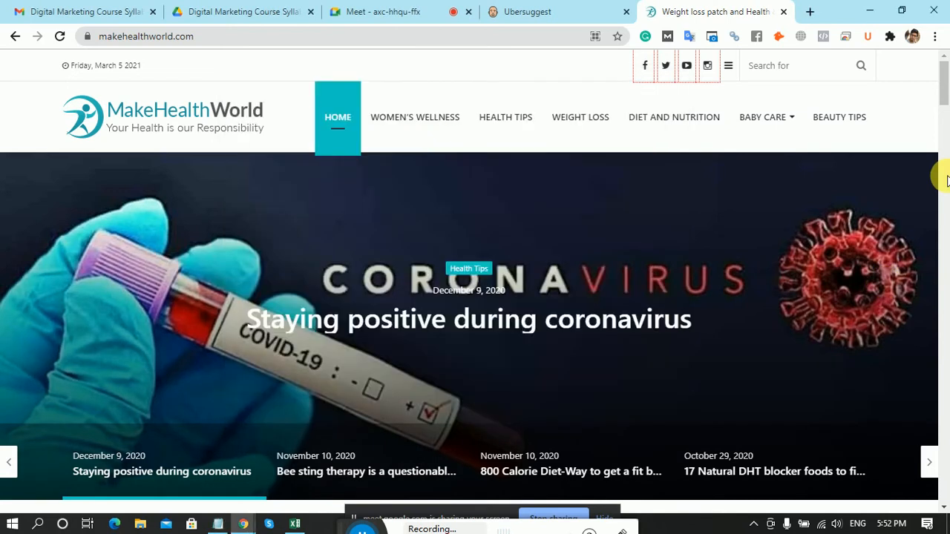
left_click(947, 178)
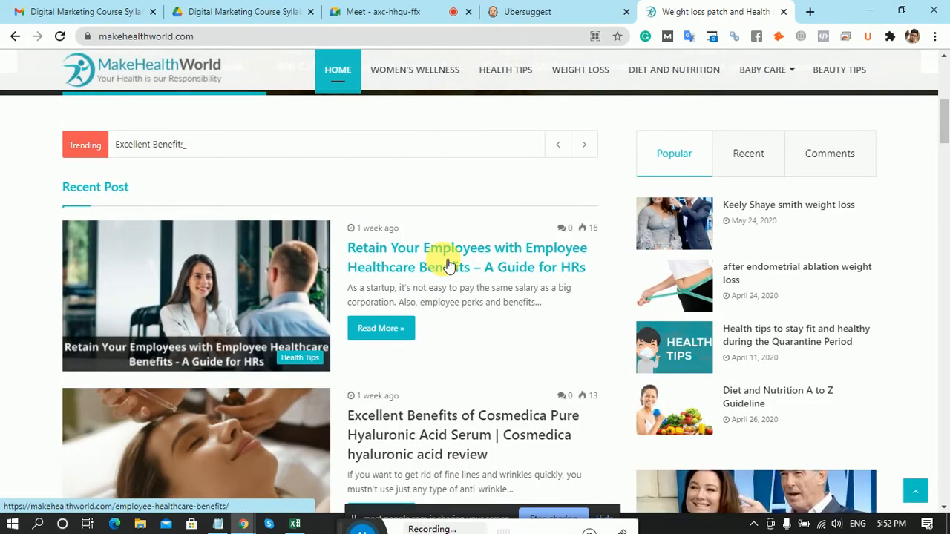
middle_click(449, 266)
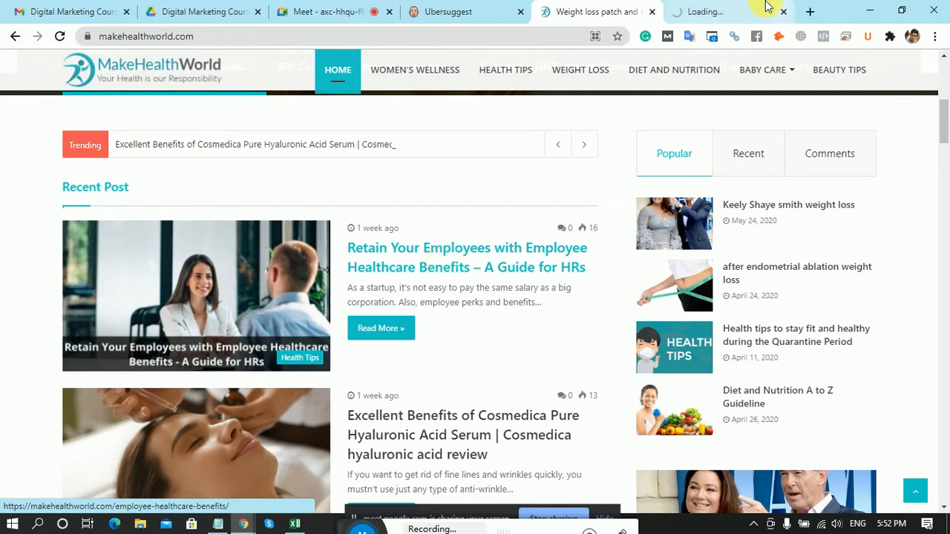
left_click(692, 10)
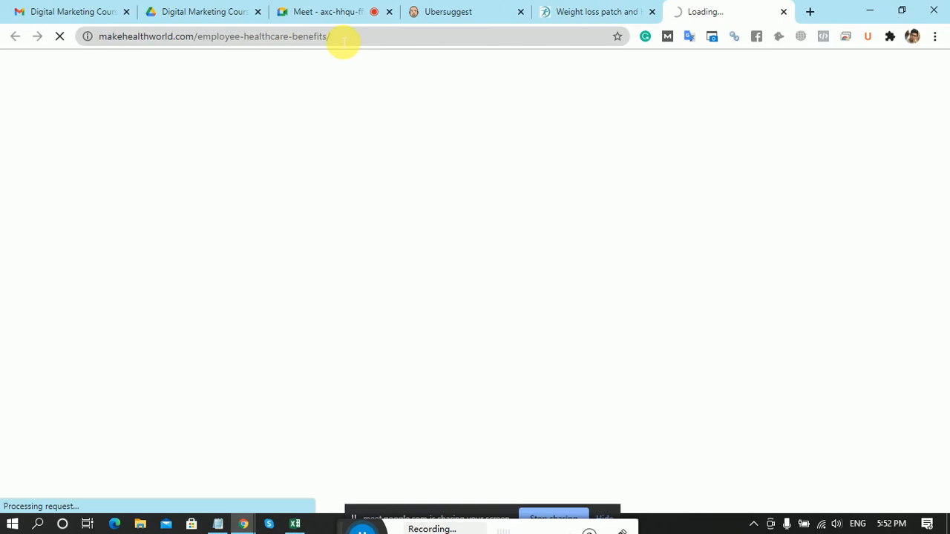
Examine the article's web address, highlighting the employee-healthcare-benefits/ part after the domain.
left_click_drag(343, 39, 103, 42)
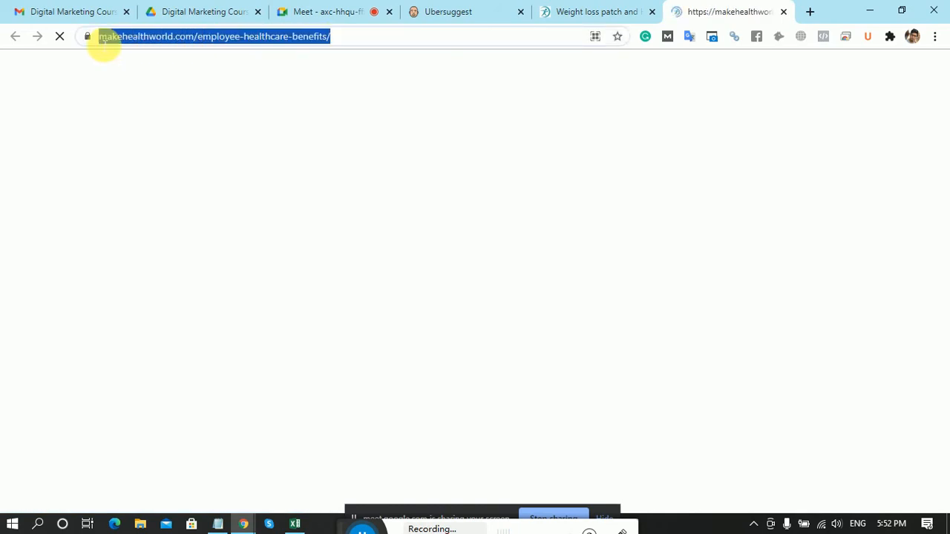
left_click(204, 36)
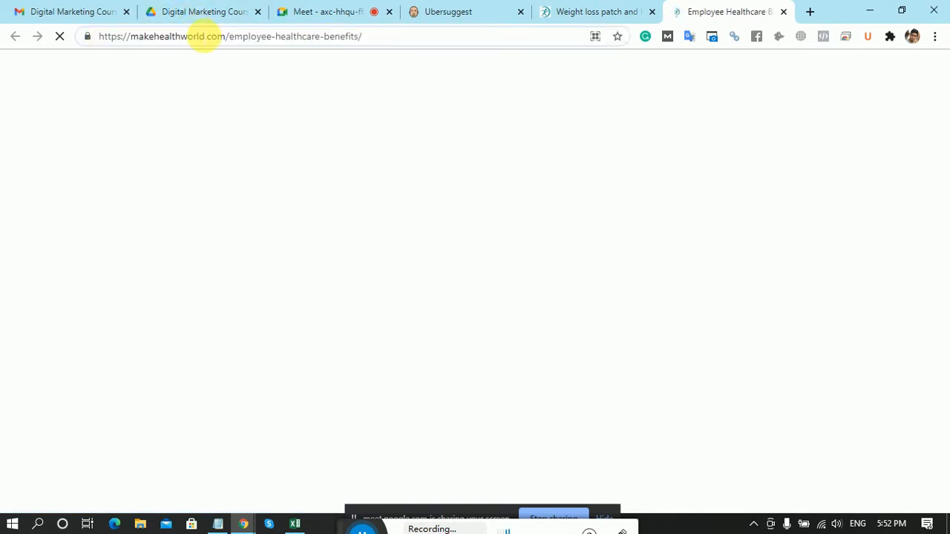
left_click_drag(232, 37, 384, 46)
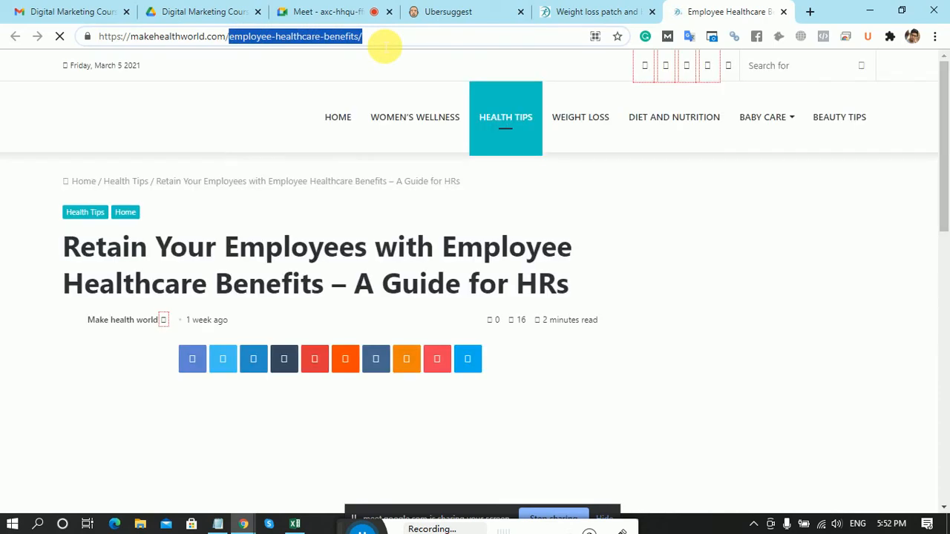
left_click(384, 46)
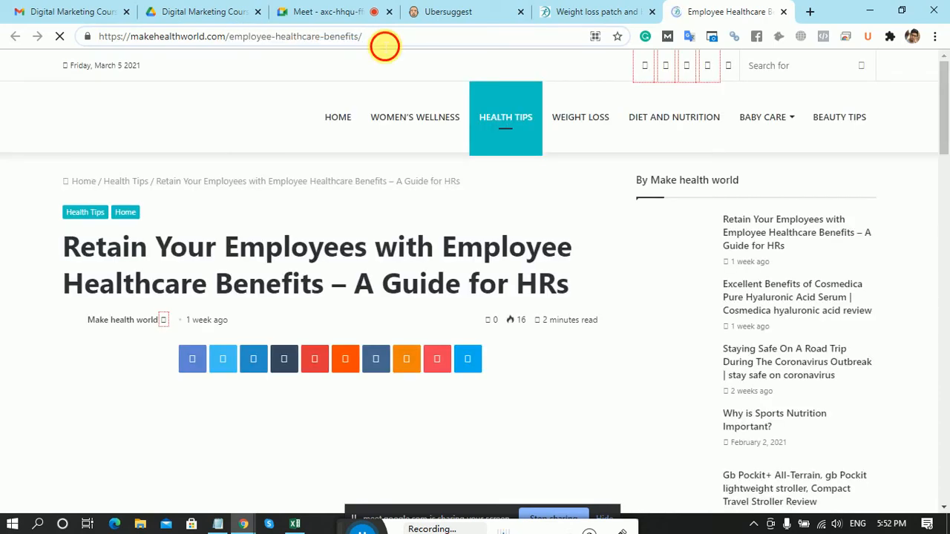
Copy the article's full address and paste it at the end of the Page Authority line in the Notepad notes.
left_click_drag(384, 44, 58, 37)
key("ctrl+c")
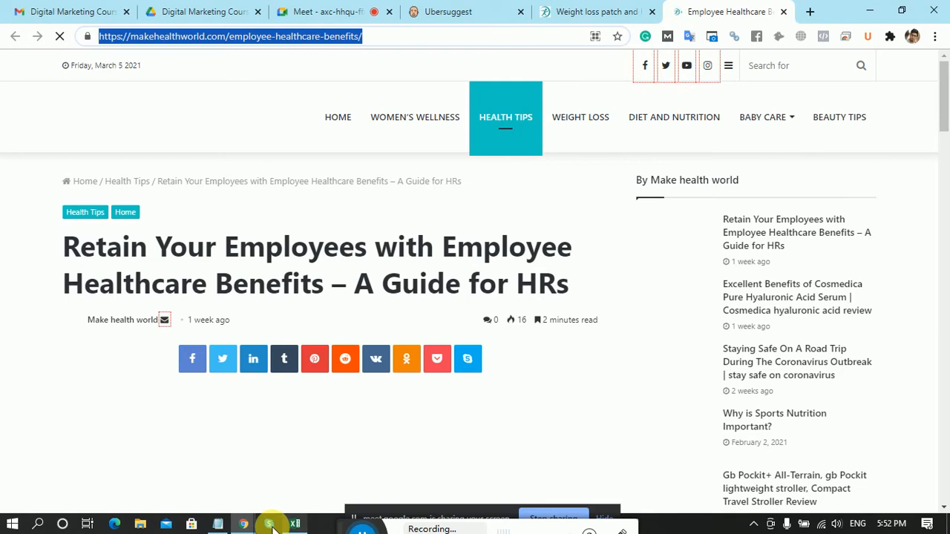
mouse_move(217, 524)
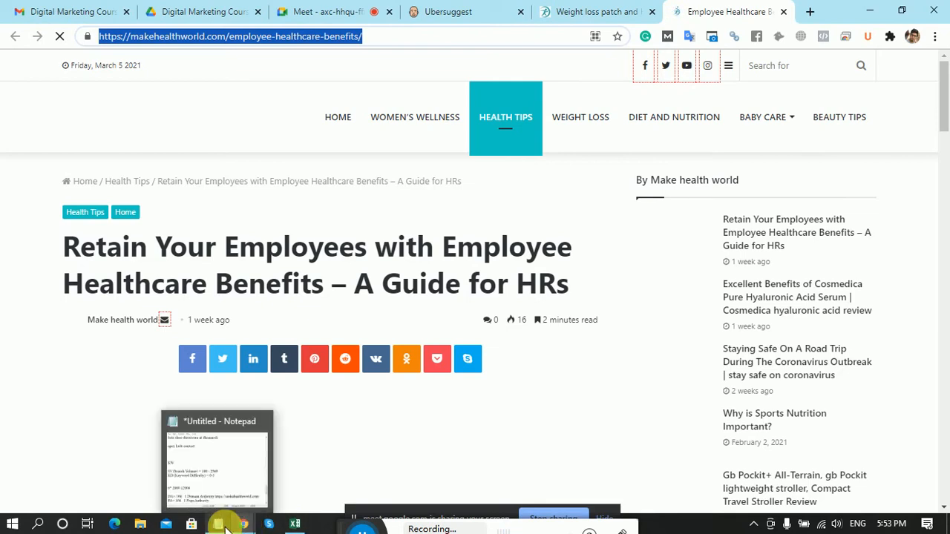
left_click(222, 475)
left_click(438, 404)
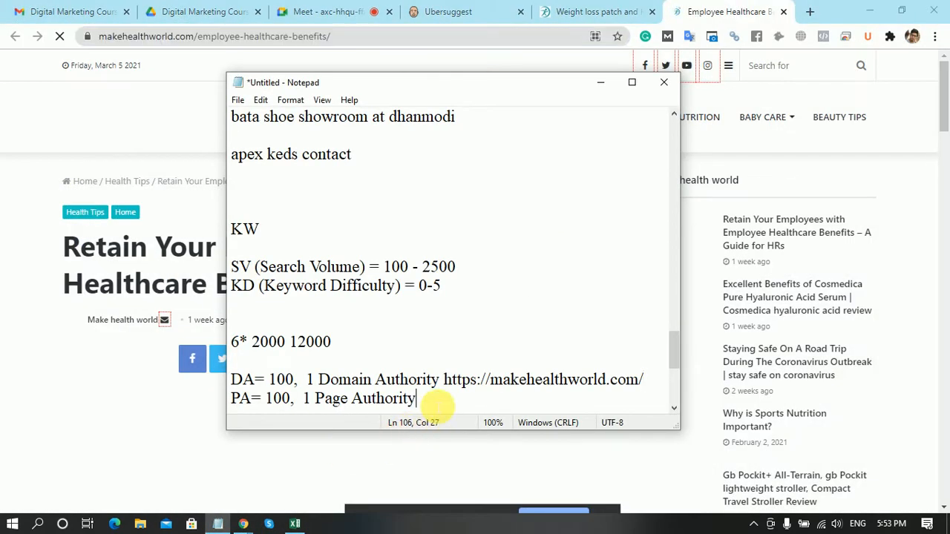
key("ctrl+v")
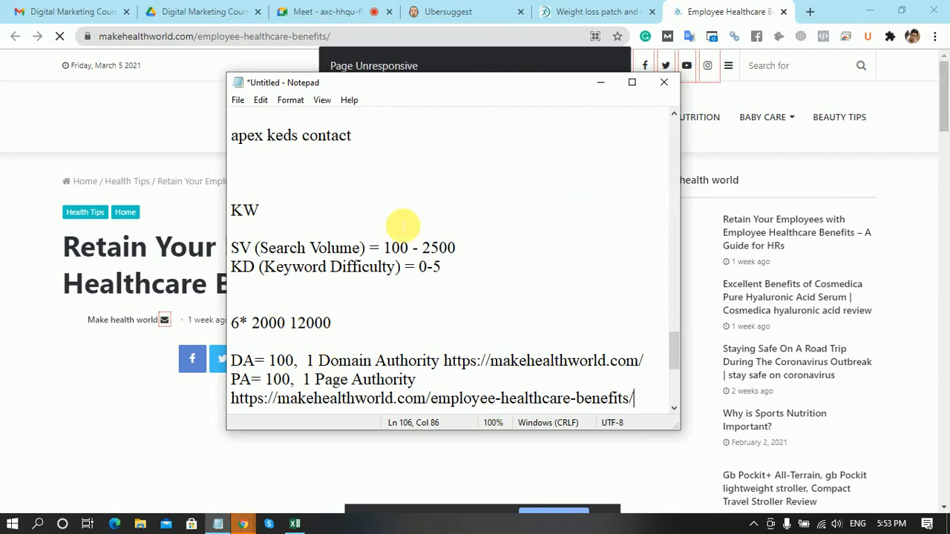
Choose to wait for the unresponsive article page in Chrome and bring the Notepad notes back to the front.
left_click(450, 53)
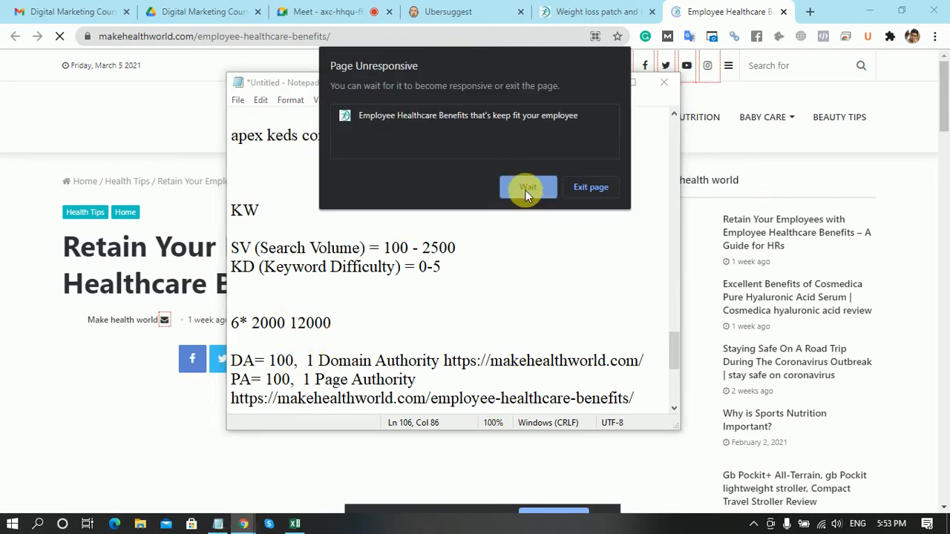
left_click(525, 190)
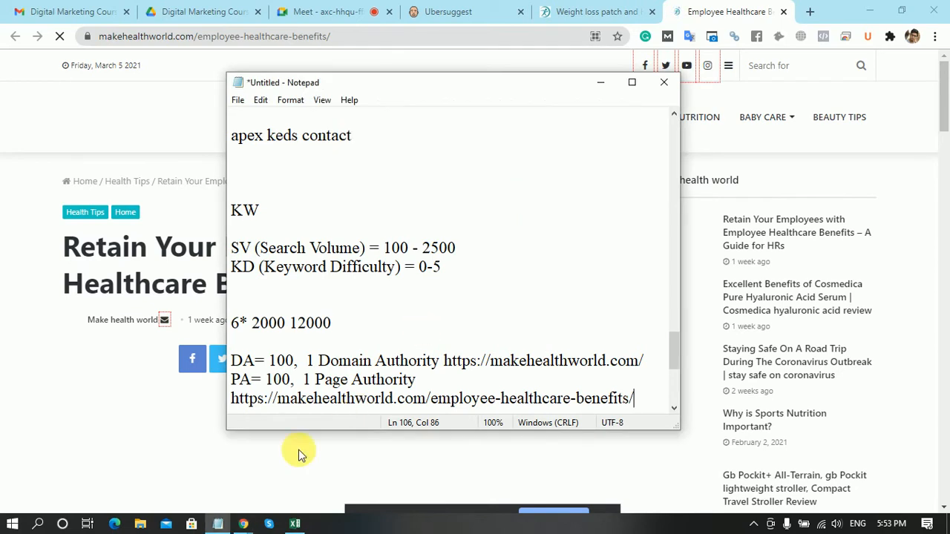
mouse_move(227, 525)
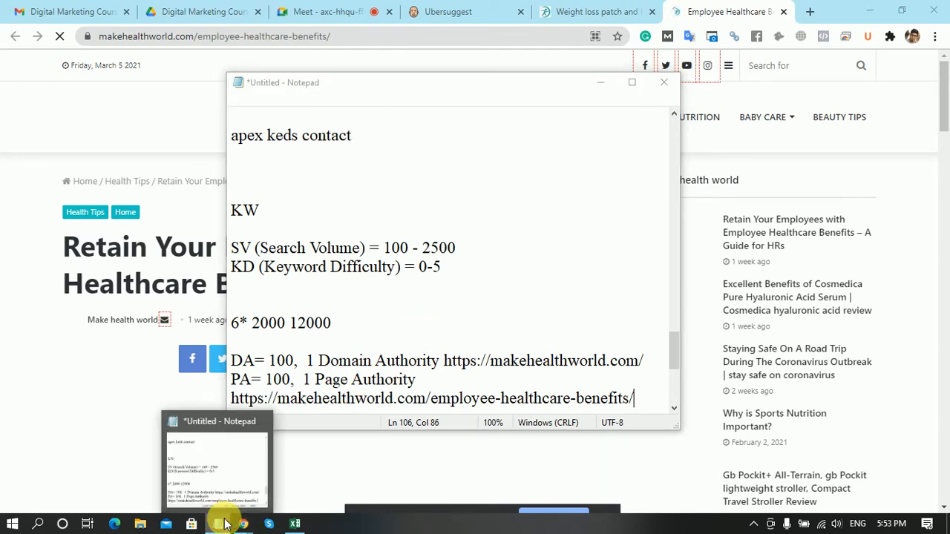
left_click(218, 462)
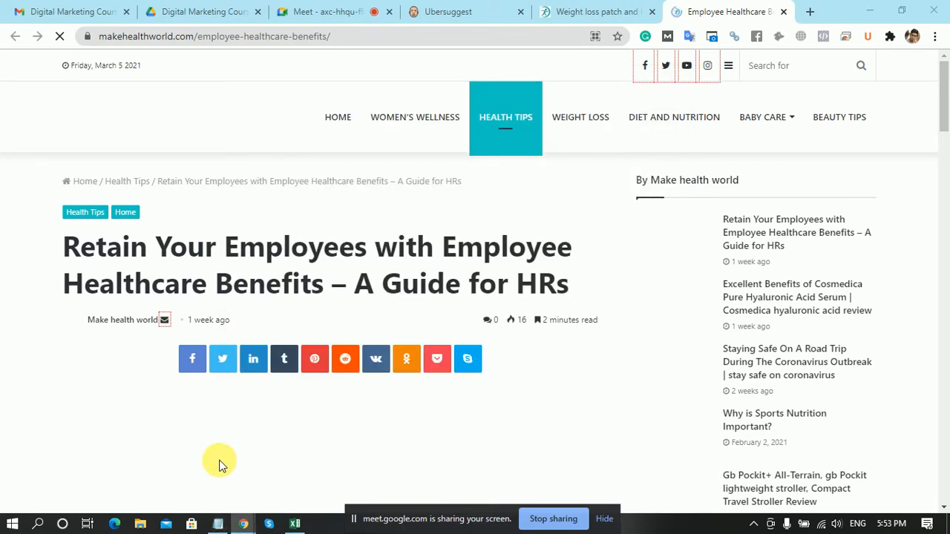
left_click(216, 517)
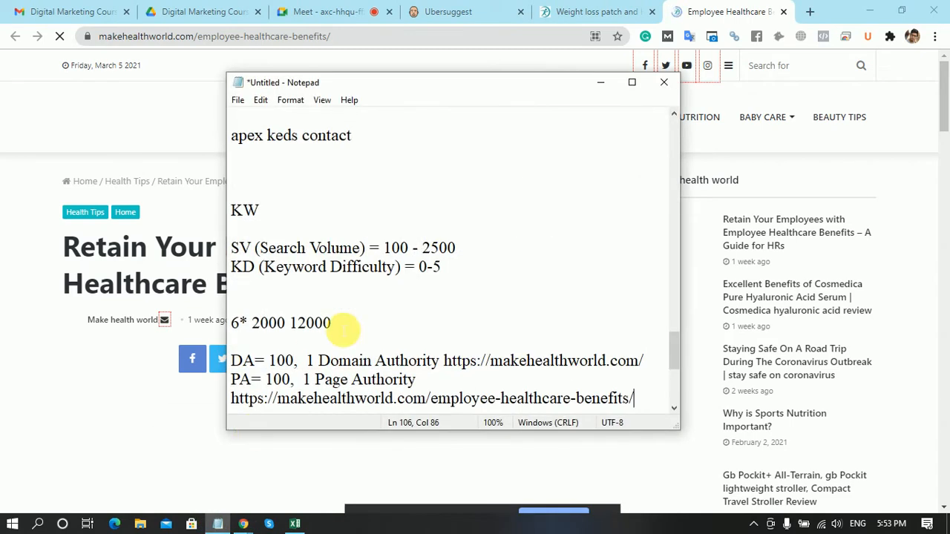
Add the entries DR and UR on separate lines below the article address, and return to the DA line.
left_click(673, 358)
key("Return")
key("Return")
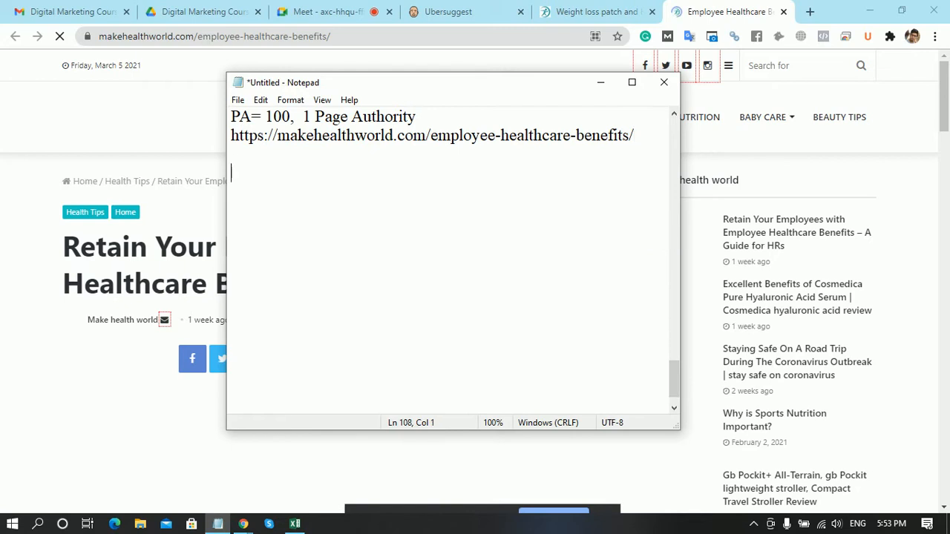
type("DR")
key("Return")
type("UR")
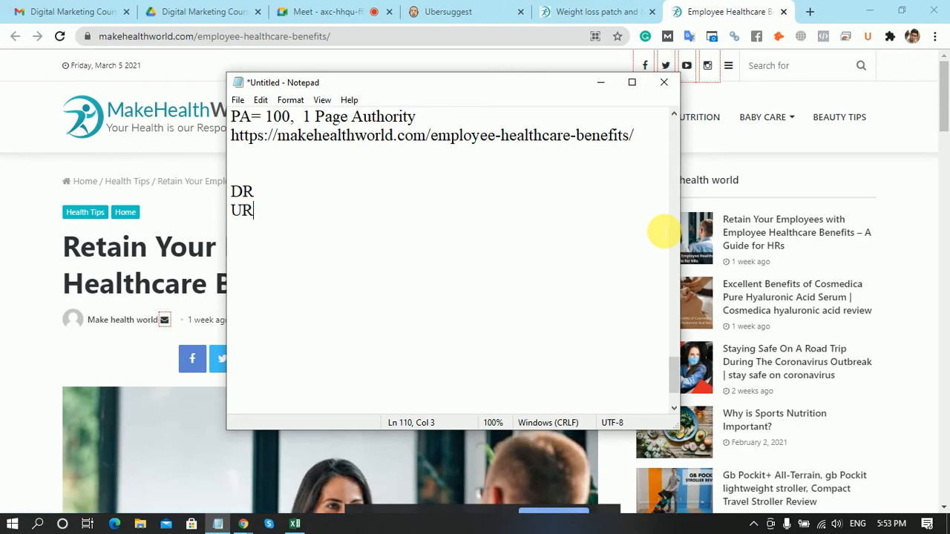
key("Up")
key("Up")
key("Up")
key("Up")
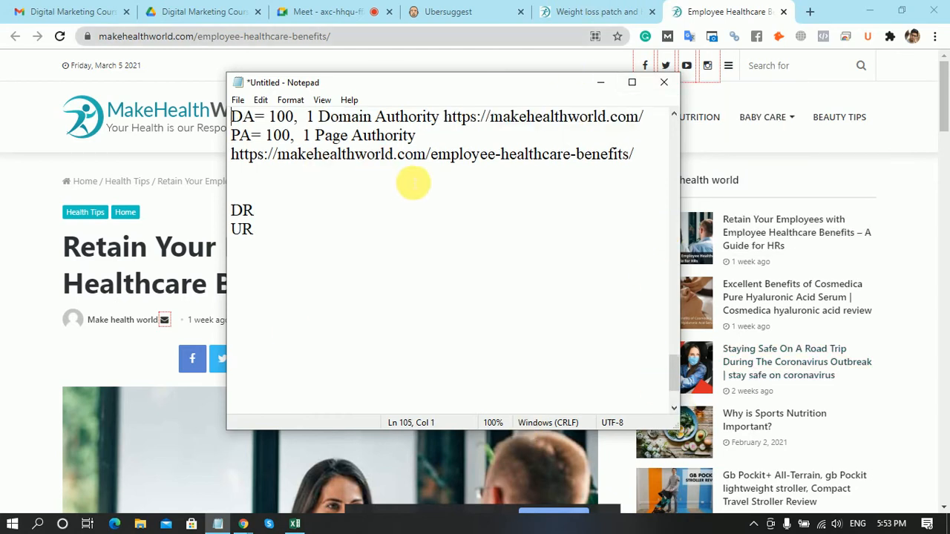
Switch to Chrome, turn on MozBar for the employee healthcare benefits article and check its PA and DA.
left_click(682, 7)
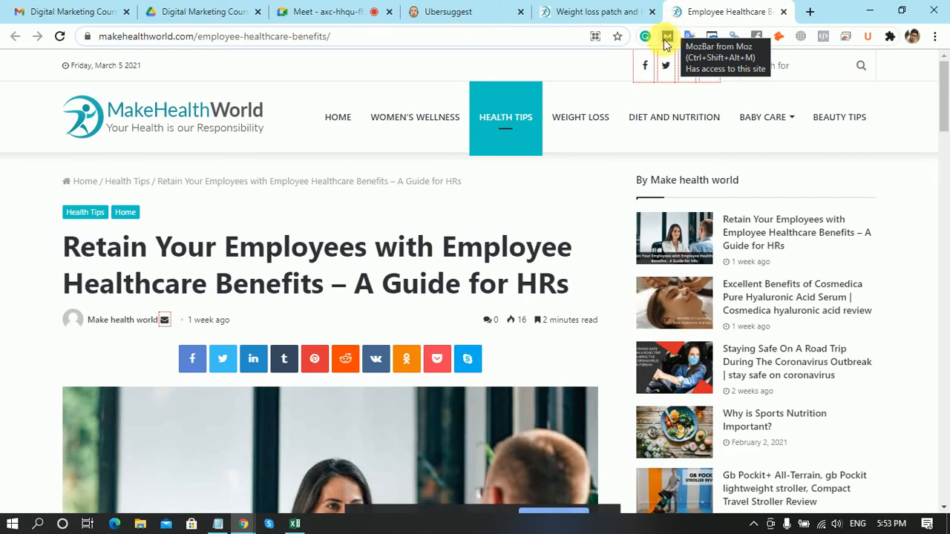
left_click(666, 39)
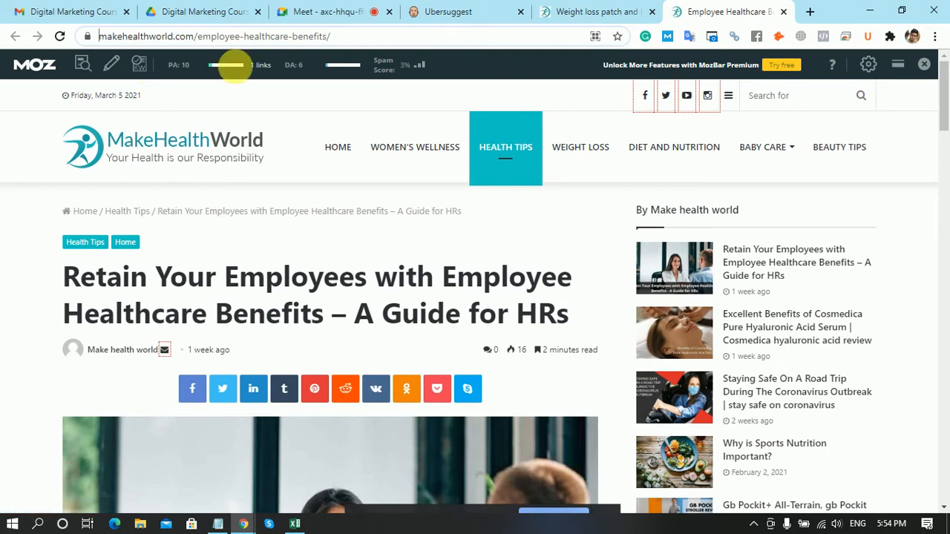
left_click(304, 64)
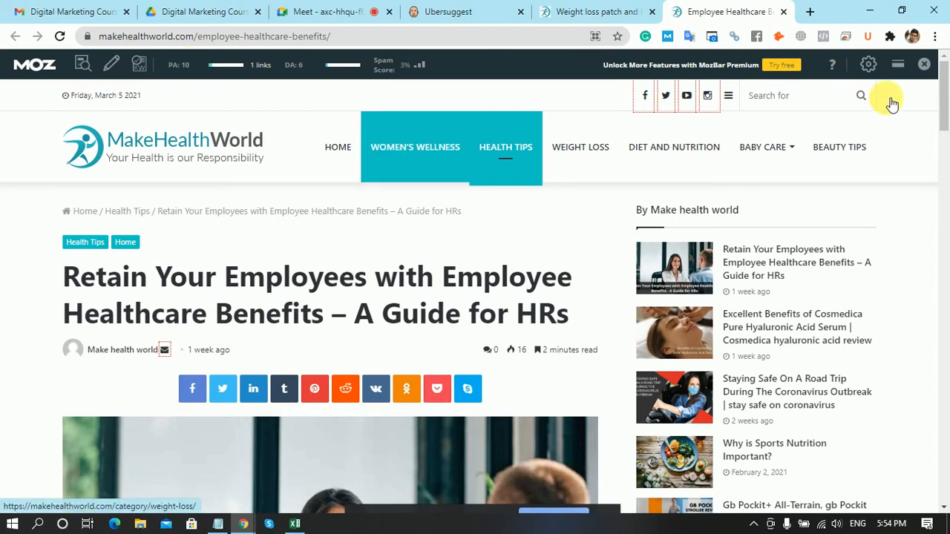
left_click_drag(946, 117, 946, 126)
scroll(946, 128, "up", 1)
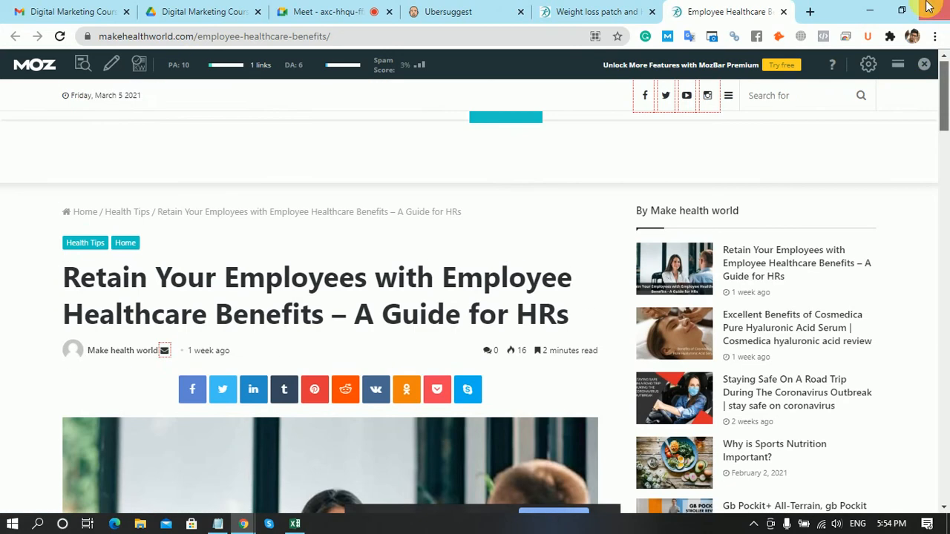
Compare the MozBar PA and DA scores of the MakeHealthWorld homepage with those of the article page.
left_click(608, 9)
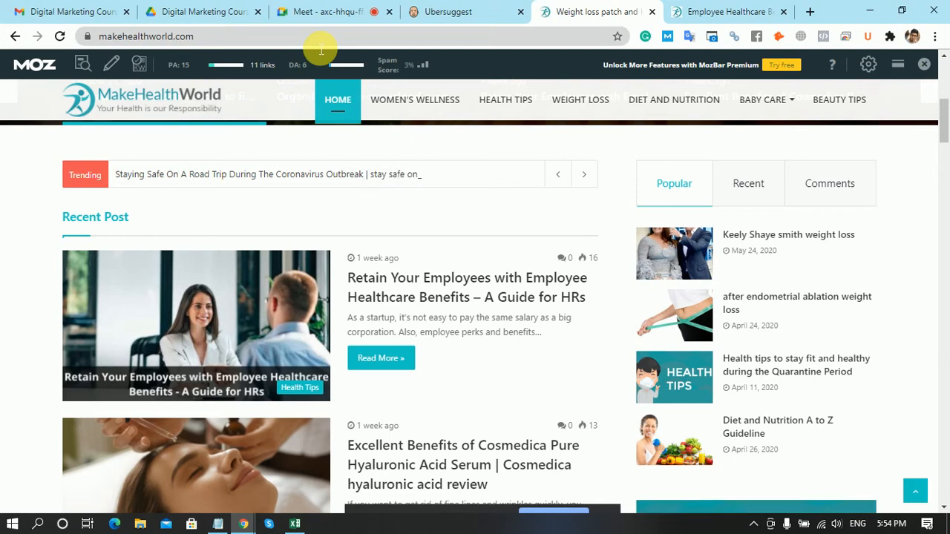
left_click(674, 10)
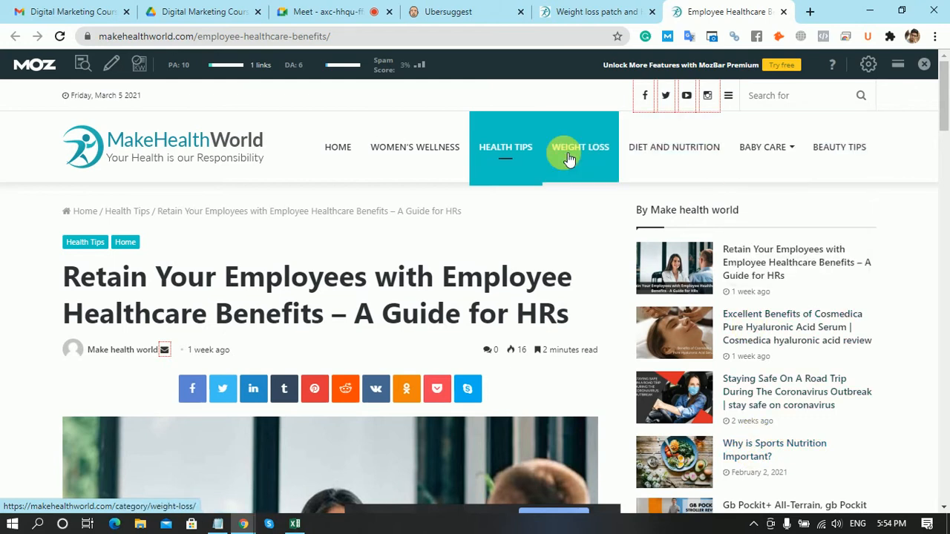
left_click_drag(942, 84, 938, 508)
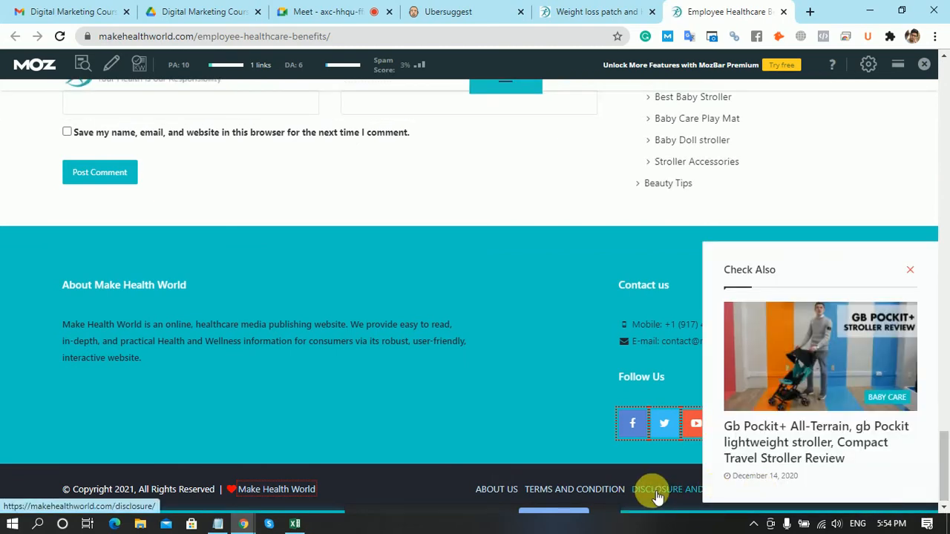
left_click(602, 11)
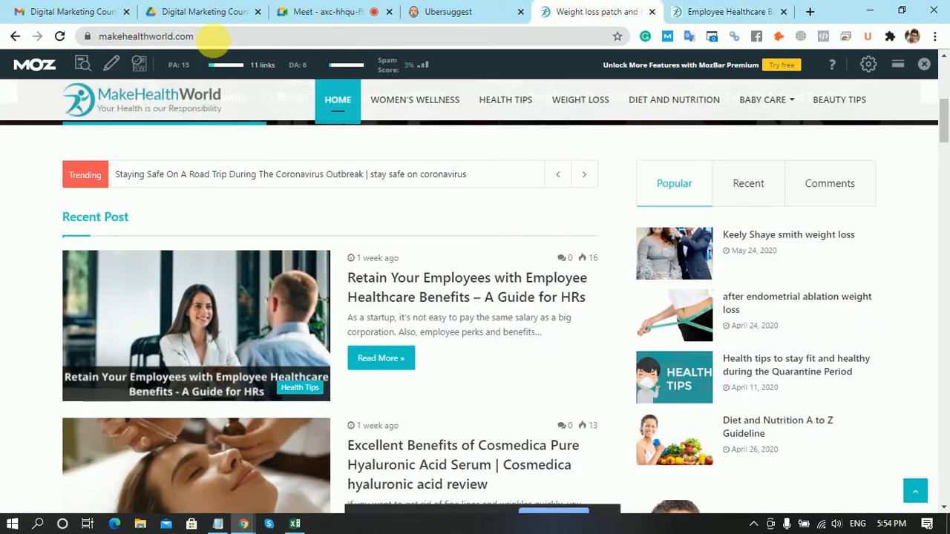
left_click(219, 36)
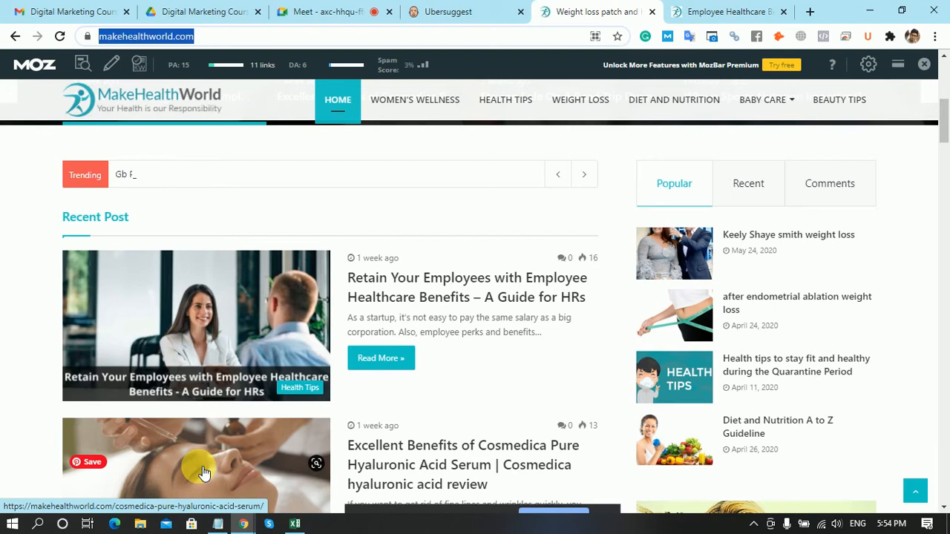
left_click(187, 69)
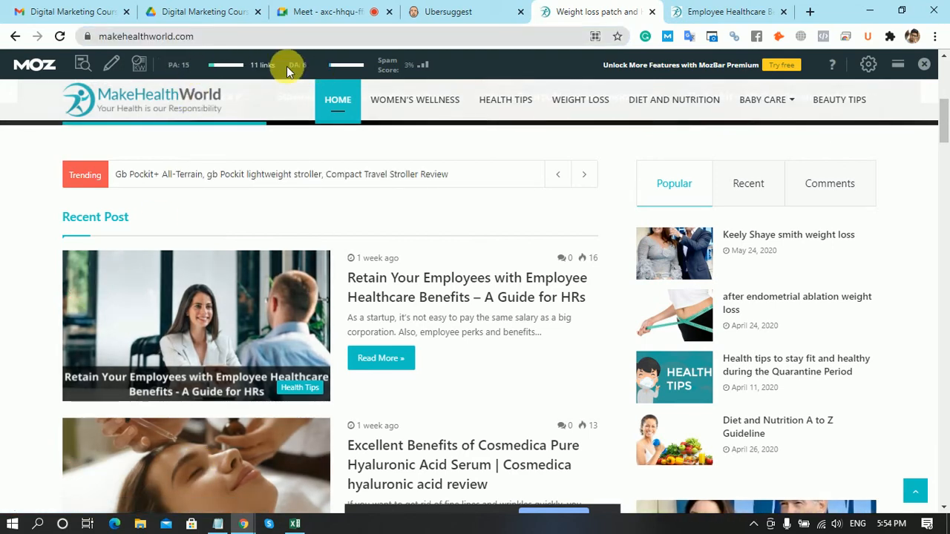
Check the Google Meet call, and return to the beginning of the employee healthcare benefits article with its MozBar scores.
left_click(93, 37)
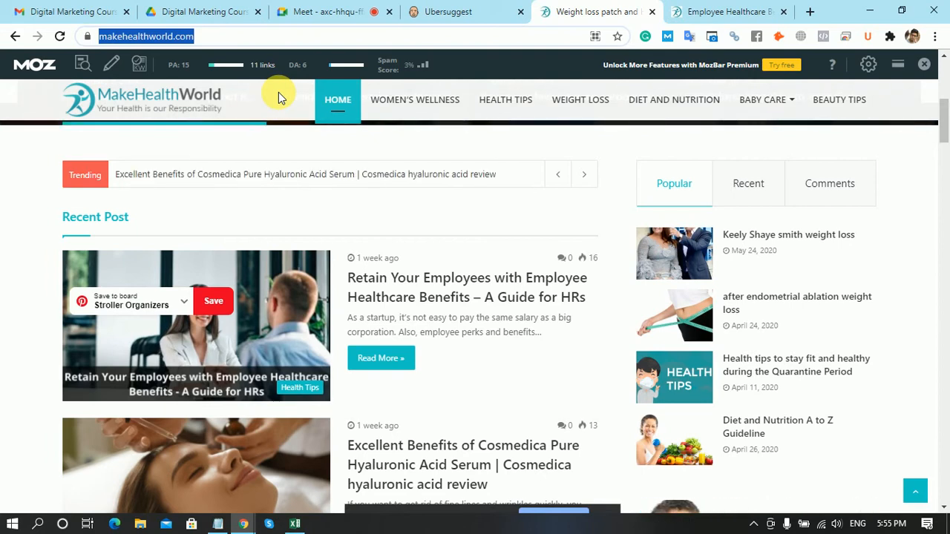
left_click(359, 9)
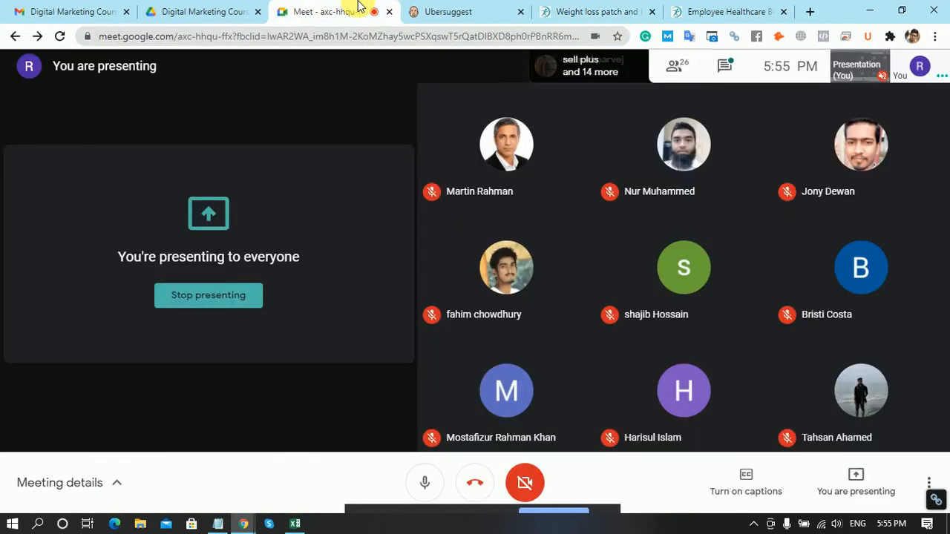
left_click(702, 8)
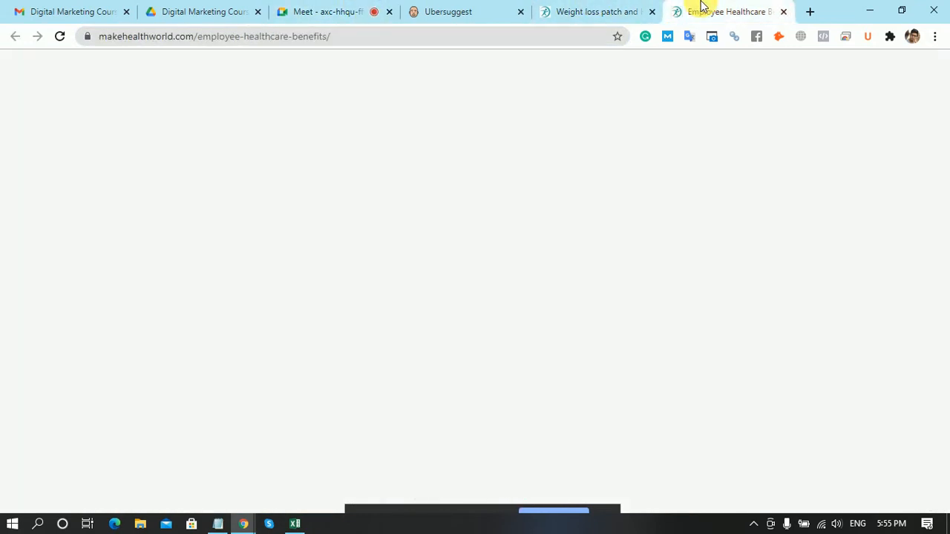
left_click(321, 8)
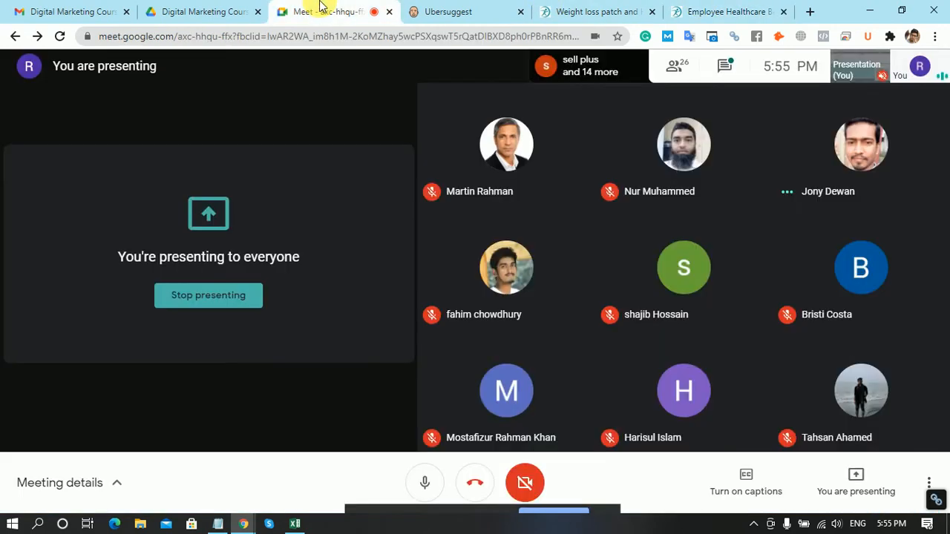
left_click(682, 8)
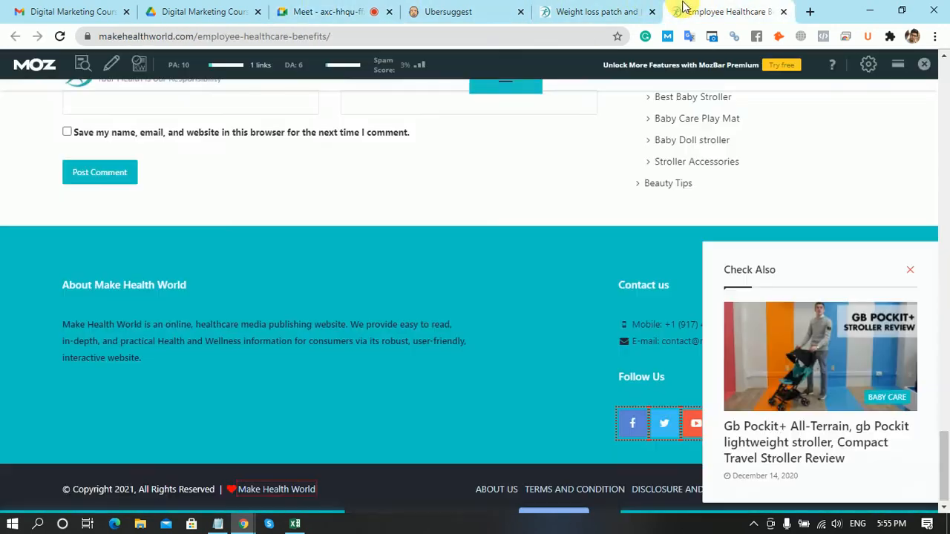
scroll(557, 186, "up", 10)
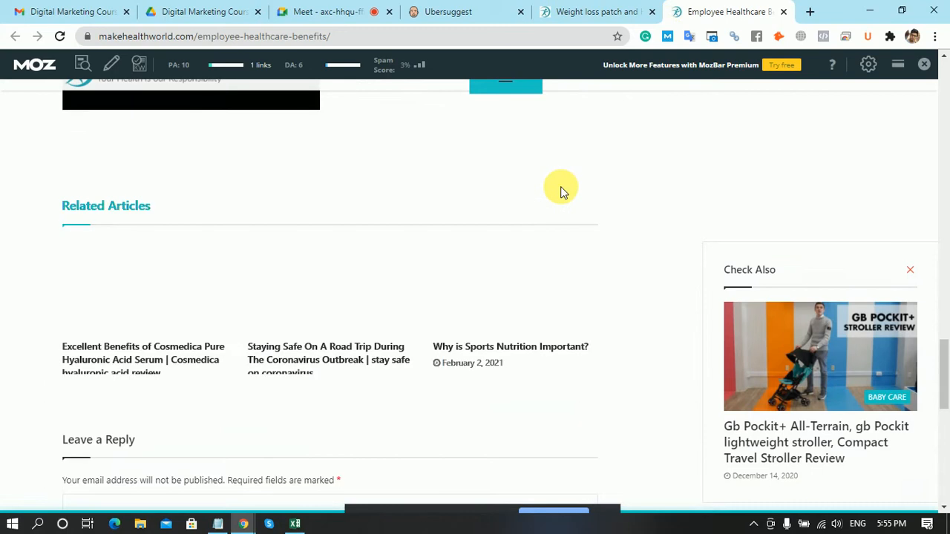
scroll(833, 223, "up", 10)
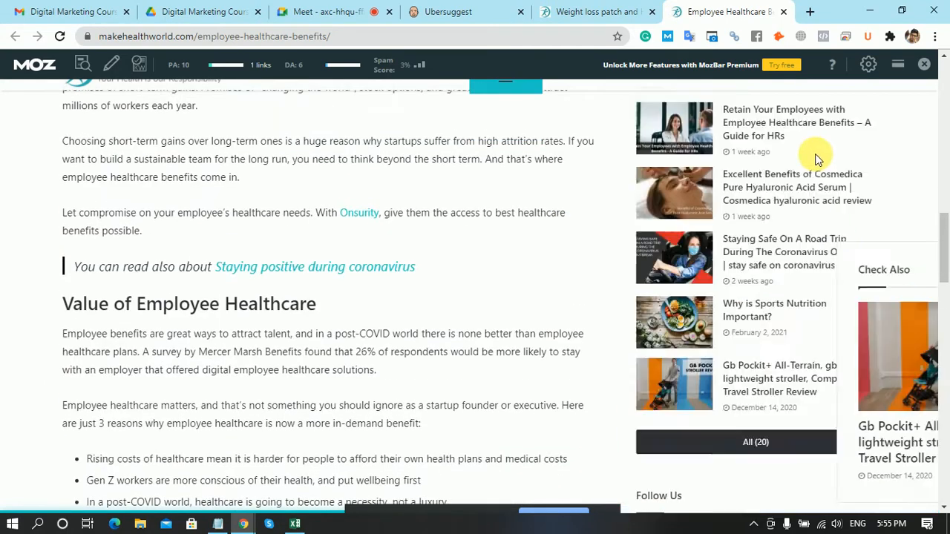
scroll(224, 466, "up", 10)
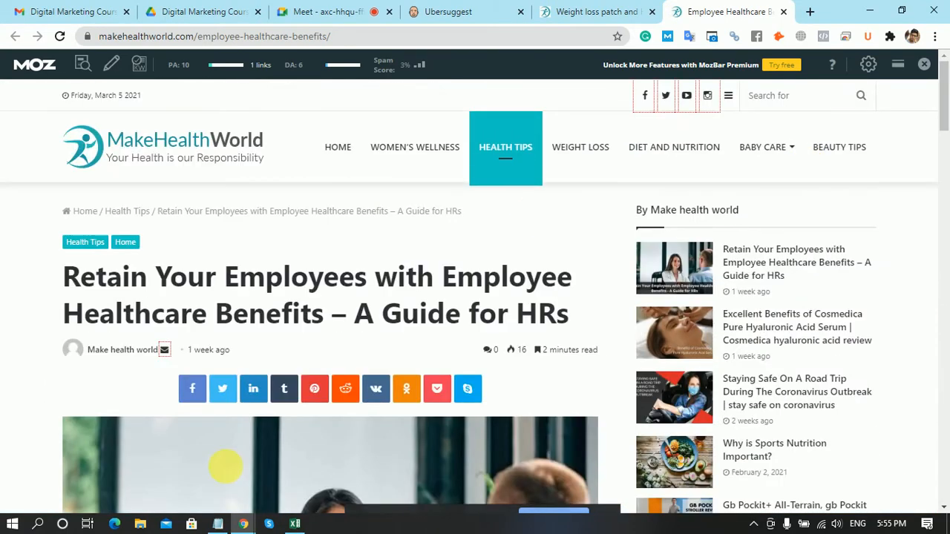
Switch to the Excel keyword sheet and enter DA 6 in cell A7 and PA 15 in A8 below the keyword list.
left_click(296, 524)
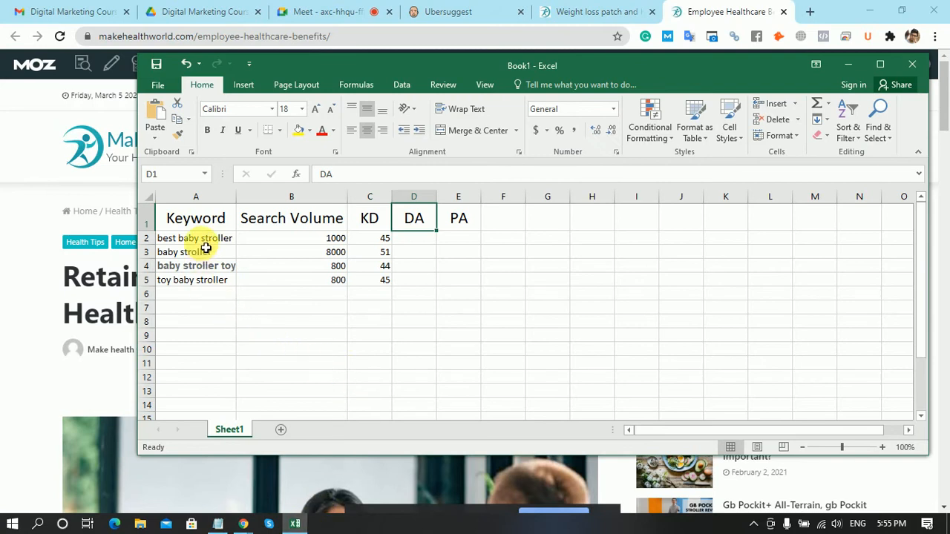
left_click_drag(206, 245, 204, 286)
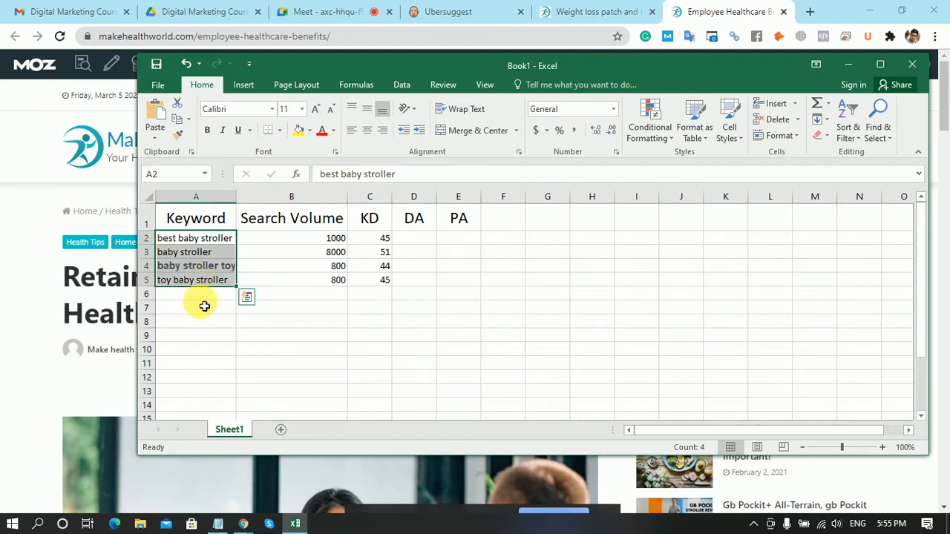
left_click(198, 310)
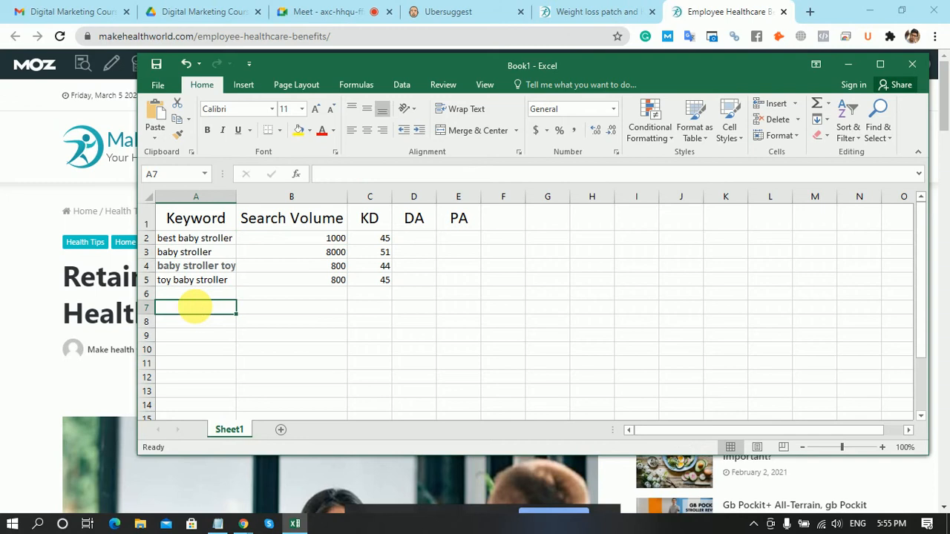
type("A")
key("BackSpace")
type("DA 6")
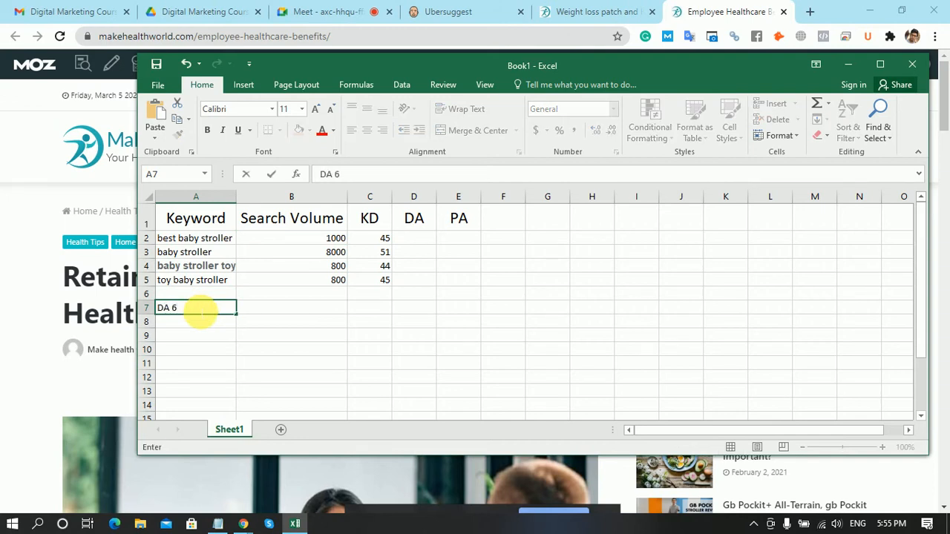
key("Return")
type("PA 15")
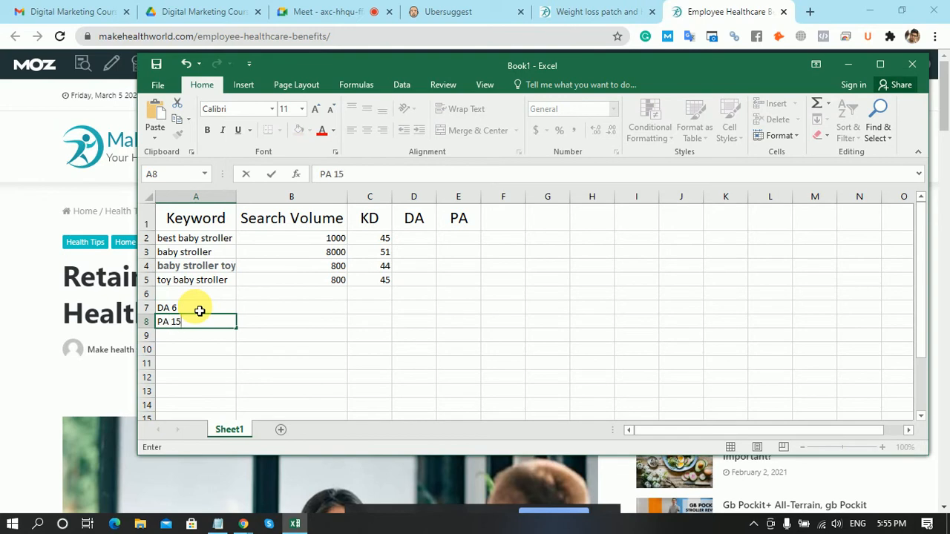
left_click(318, 334)
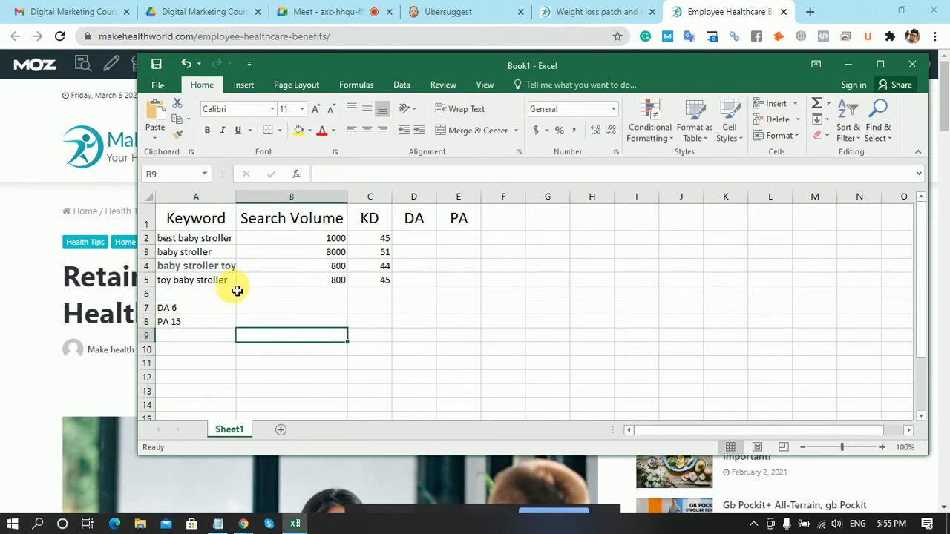
Review the keyword list alongside the site's DA and PA entries and the DA and PA column headers.
left_click(210, 239)
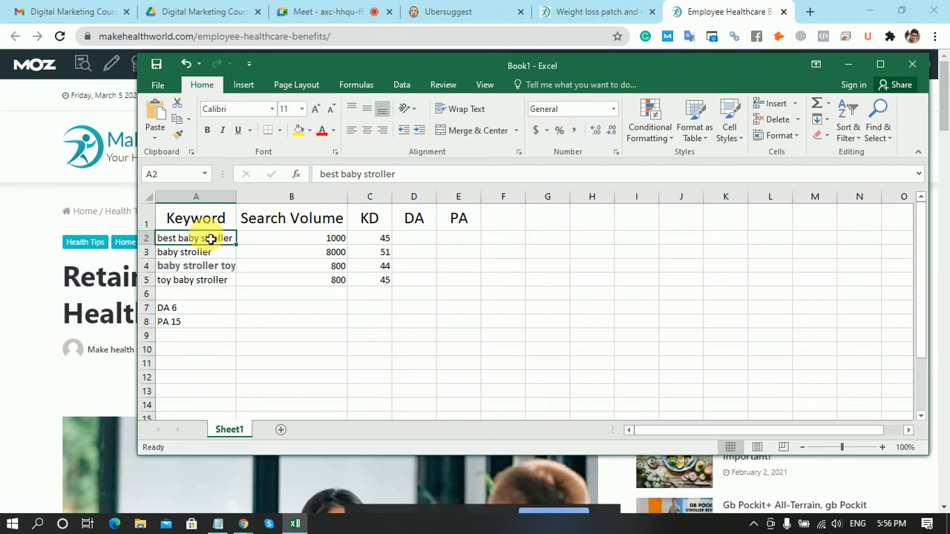
left_click_drag(187, 310, 191, 329)
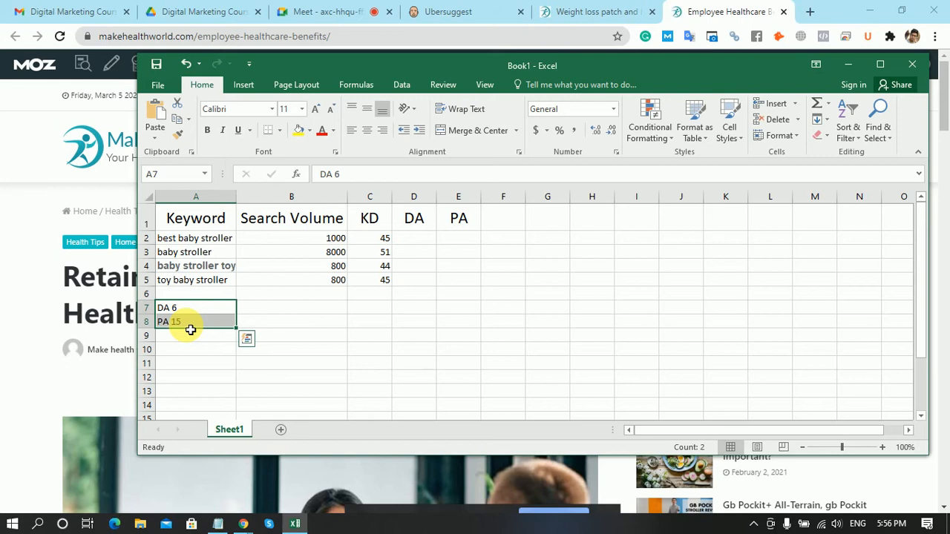
left_click_drag(203, 238, 206, 287)
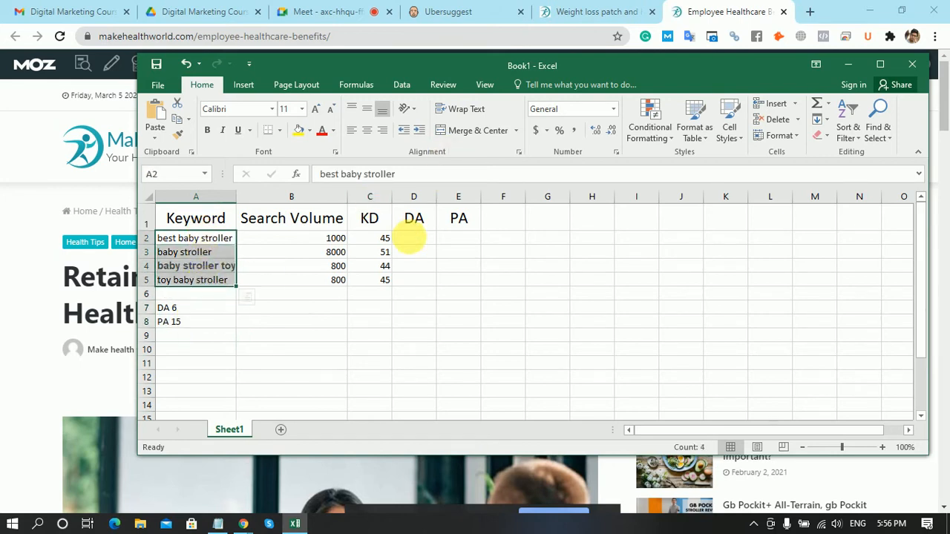
left_click(422, 224)
left_click(457, 219)
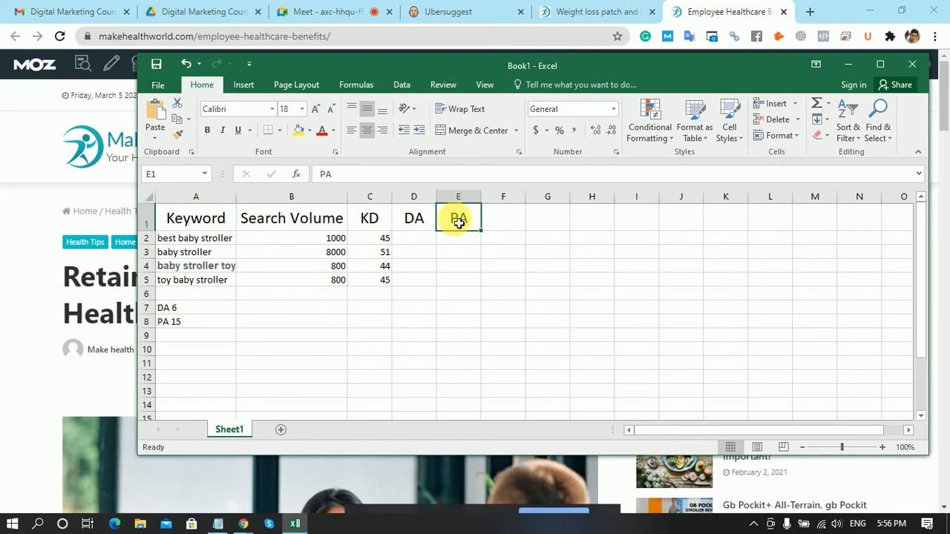
left_click_drag(426, 221, 383, 174)
key("F2")
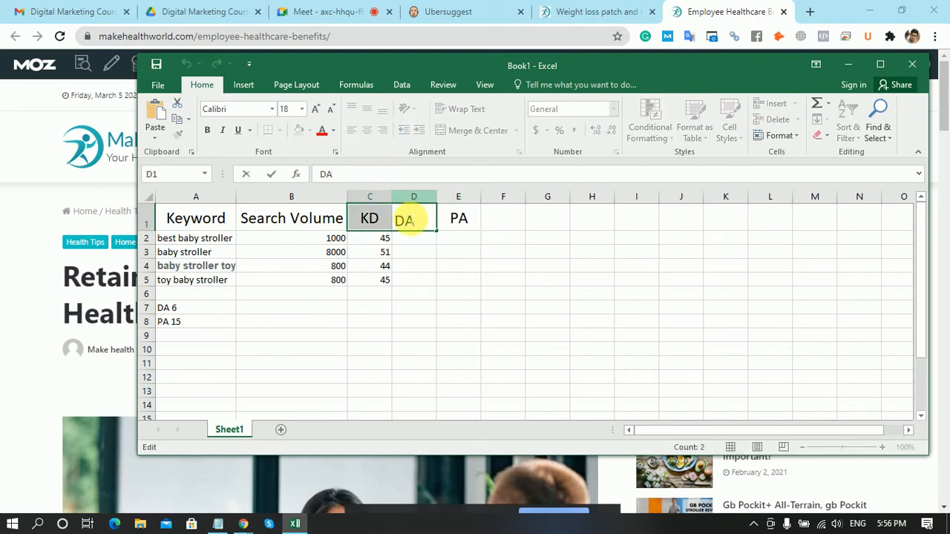
key("Return")
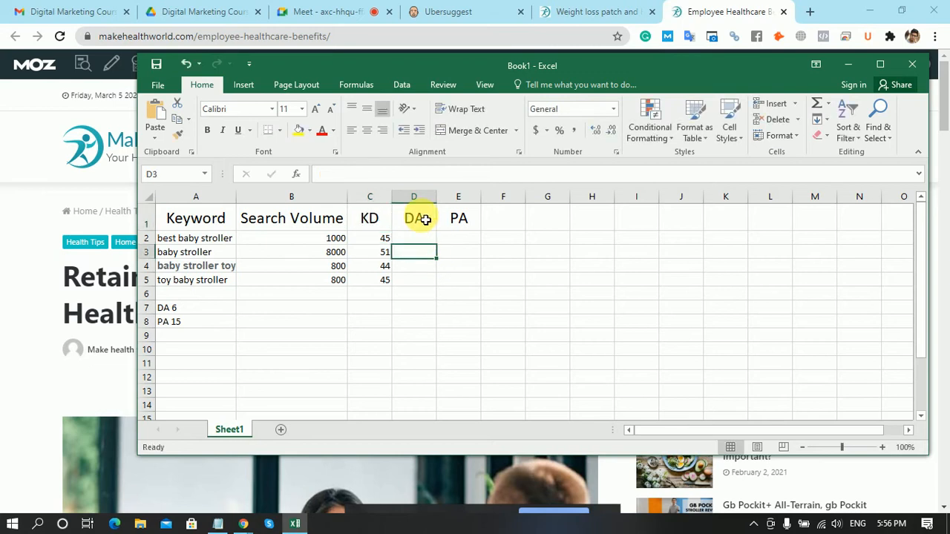
Extend the header in D1 to DA<30 and the header in E1 to PA<30.
left_click(420, 218)
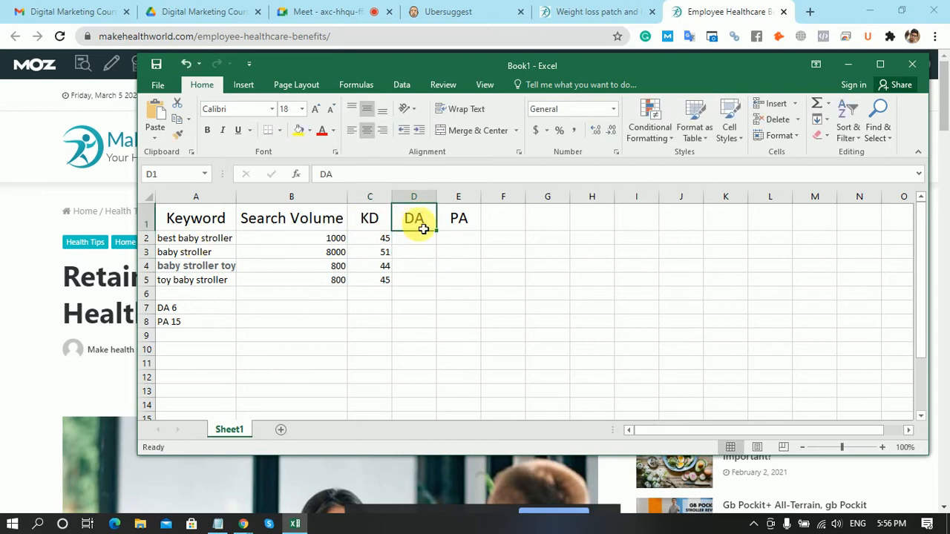
left_click(385, 178)
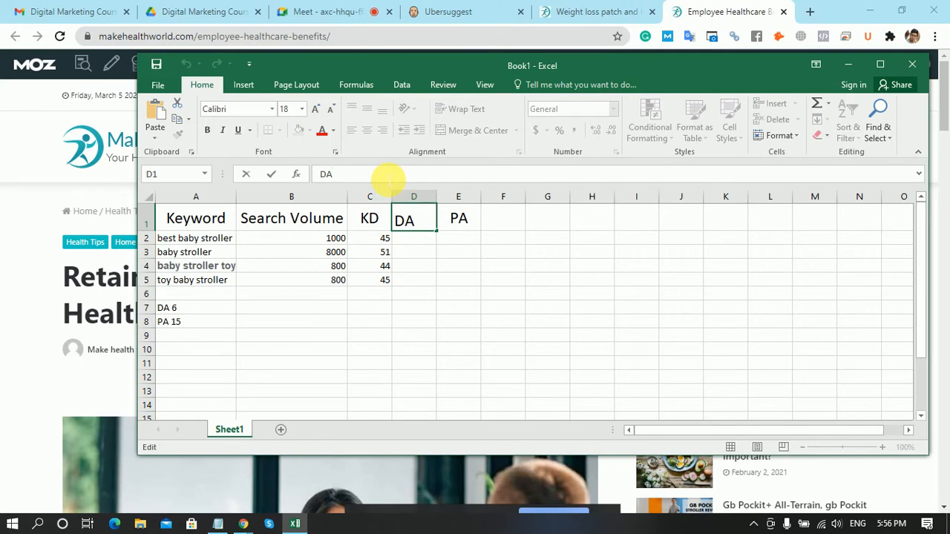
type("<30")
left_click(459, 225)
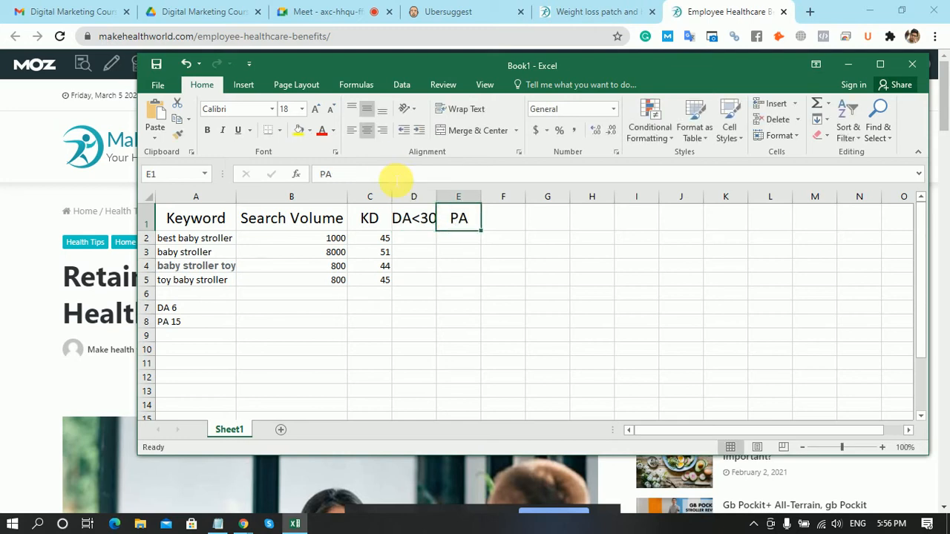
left_click(396, 180)
type("<30")
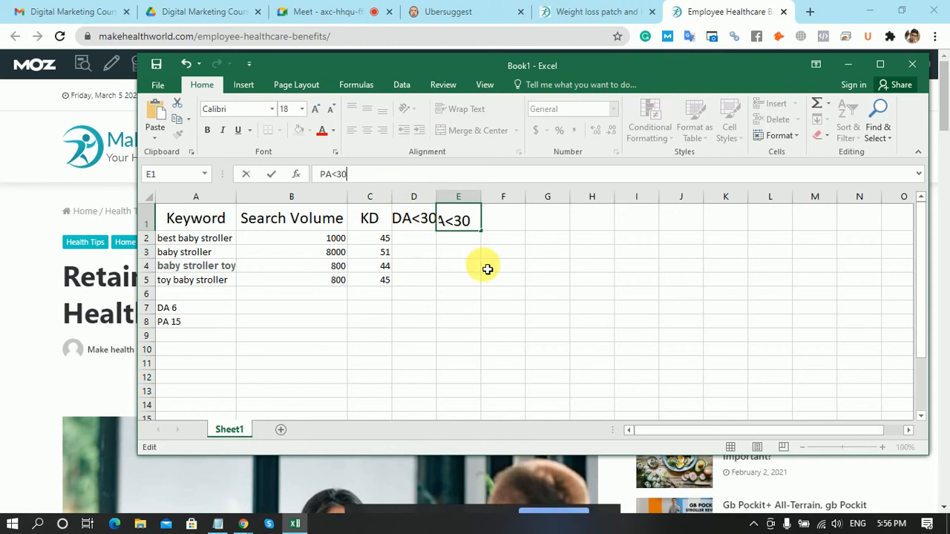
left_click(508, 280)
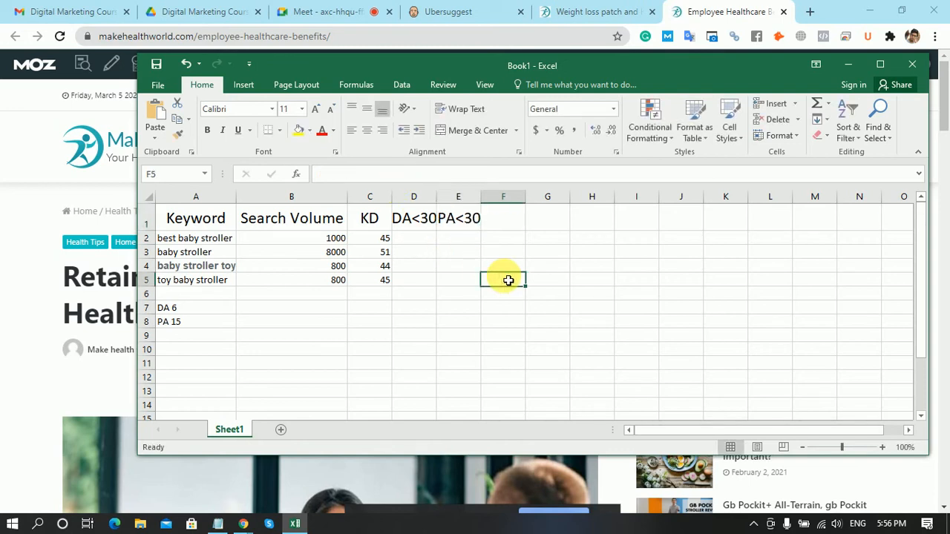
Add the column header Backlinks <1000 in cell F1.
left_click(511, 219)
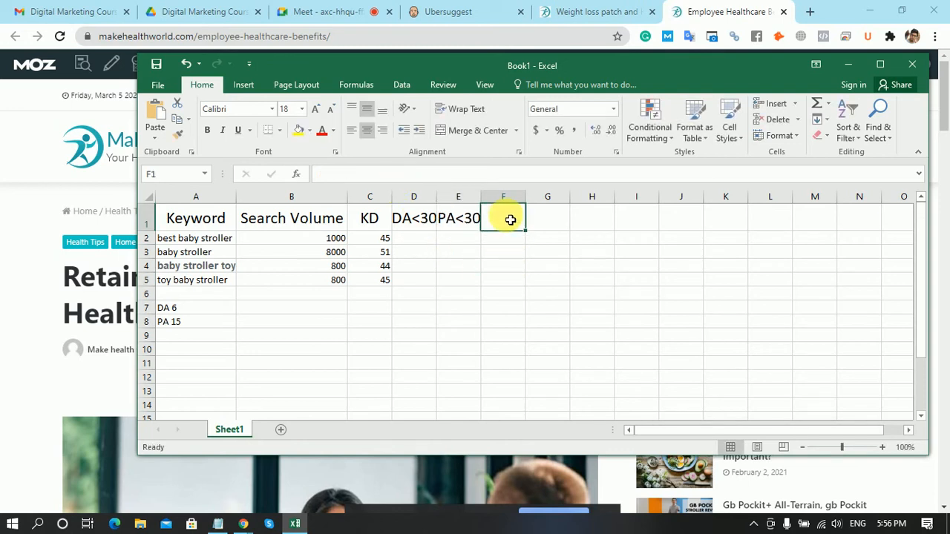
type("Bac")
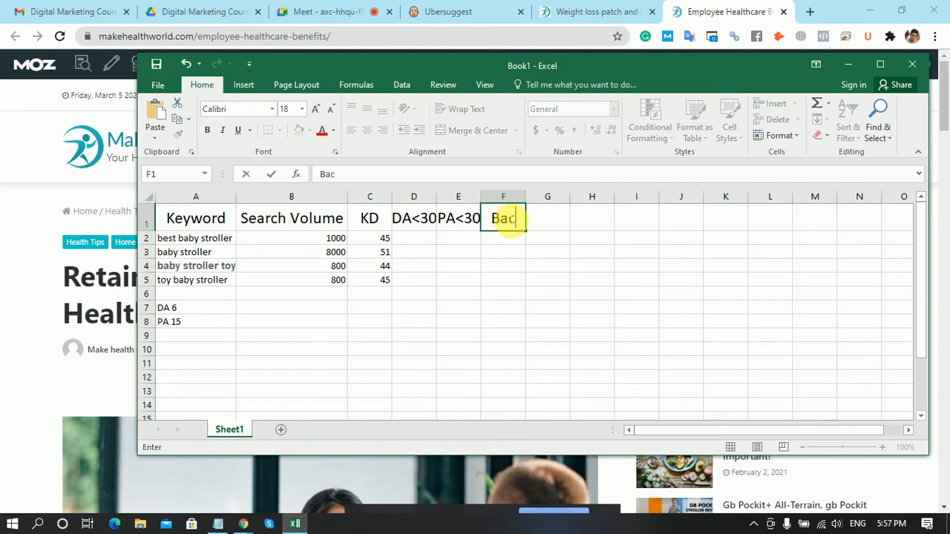
type("kli")
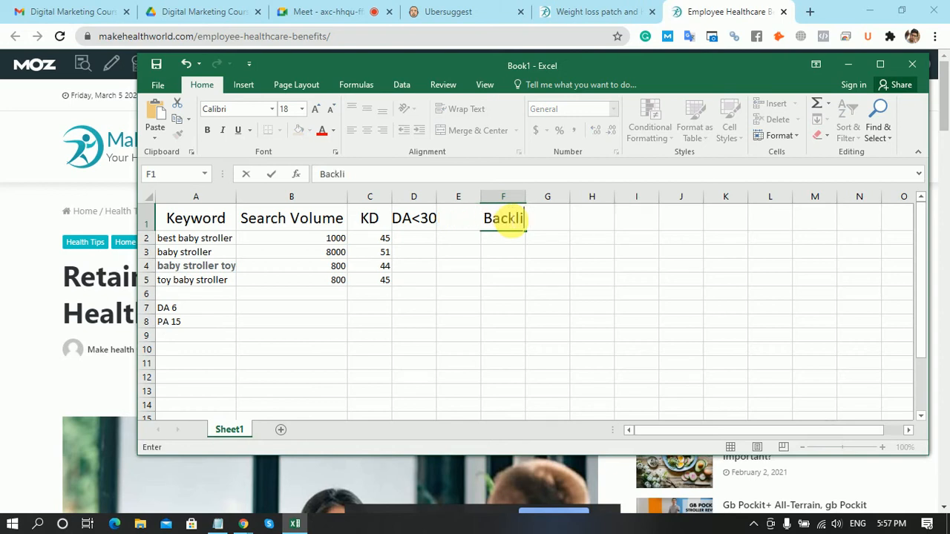
type("nks")
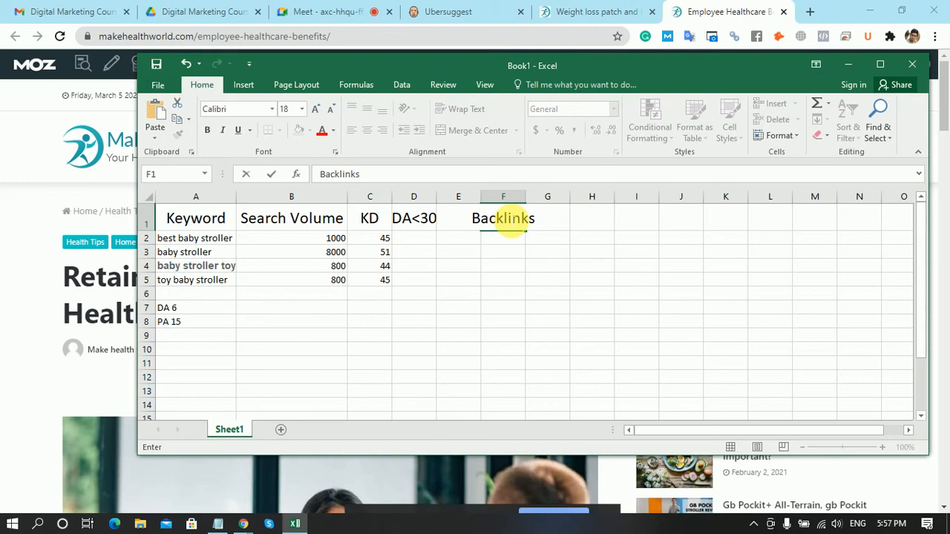
type("<")
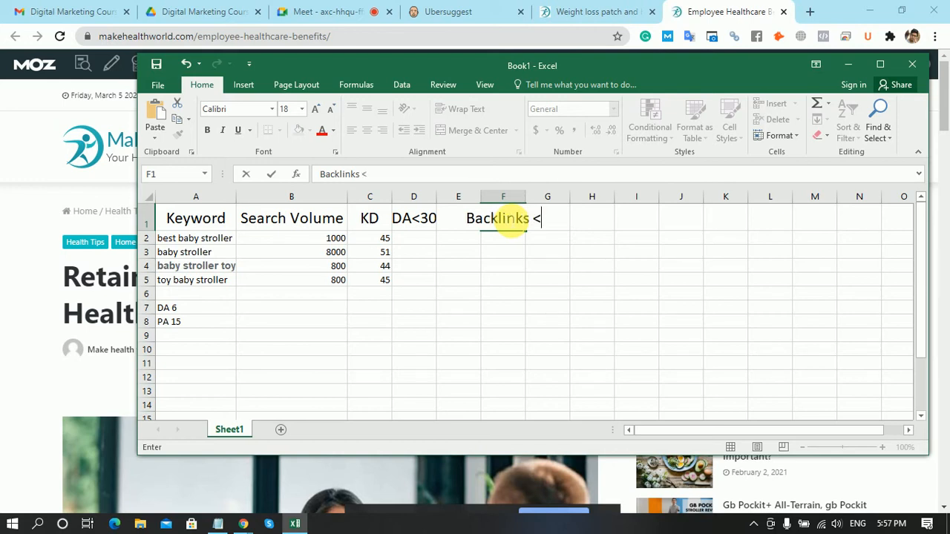
type("1")
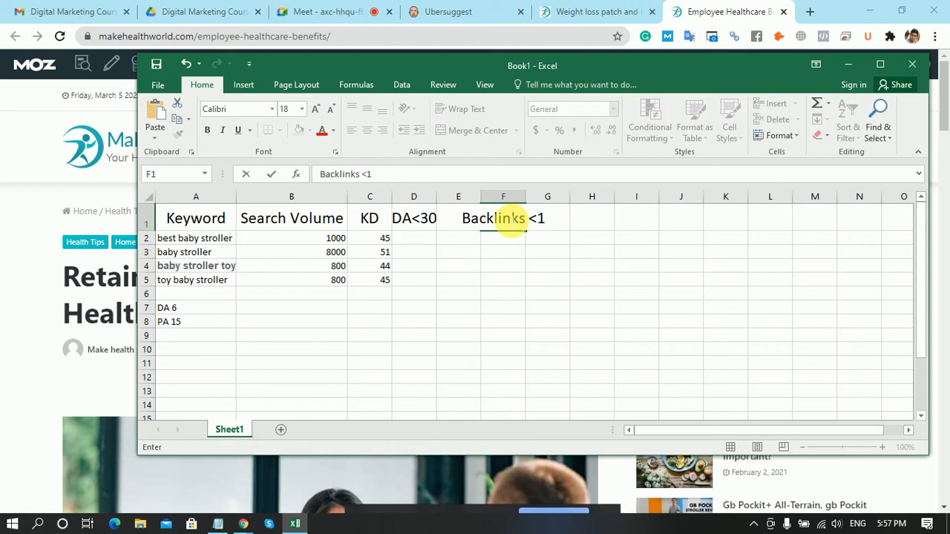
type("000")
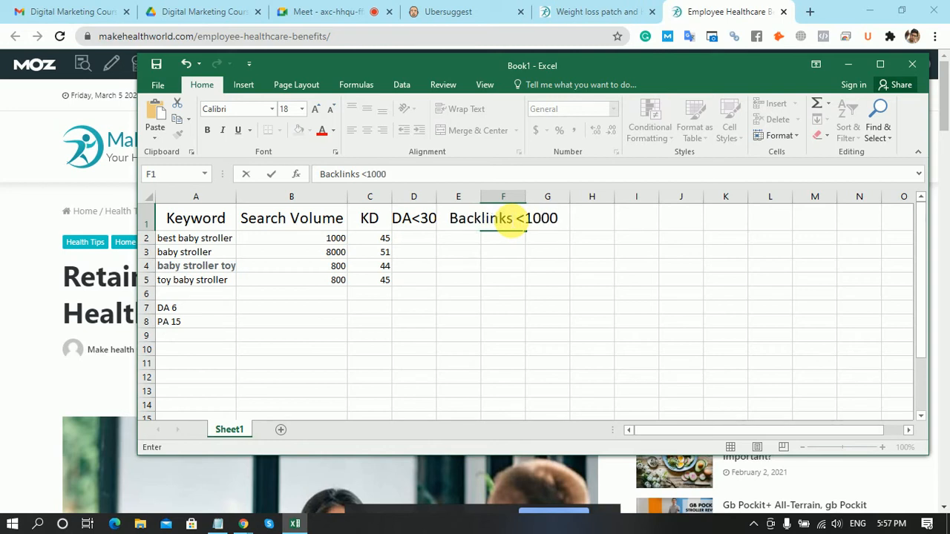
key("Tab")
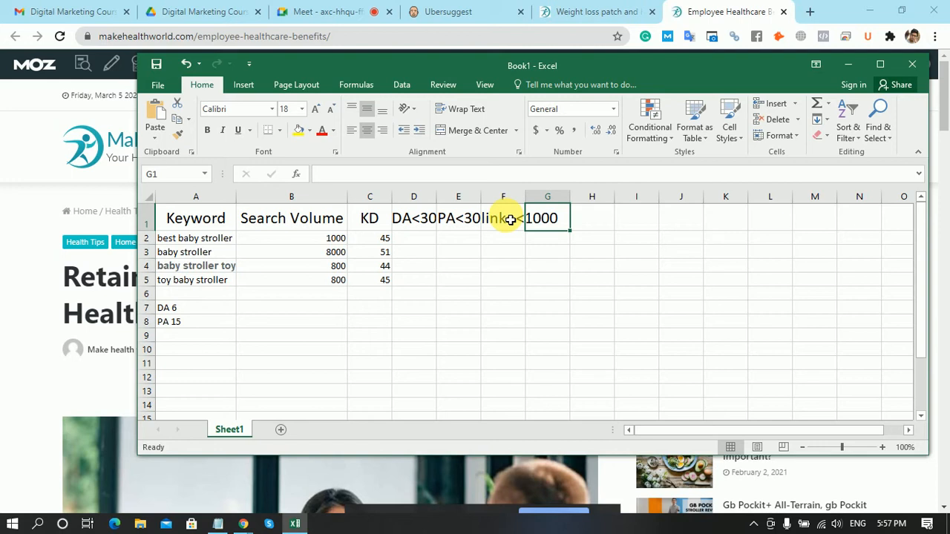
Add the column header Allintitle in cell G1.
type("All")
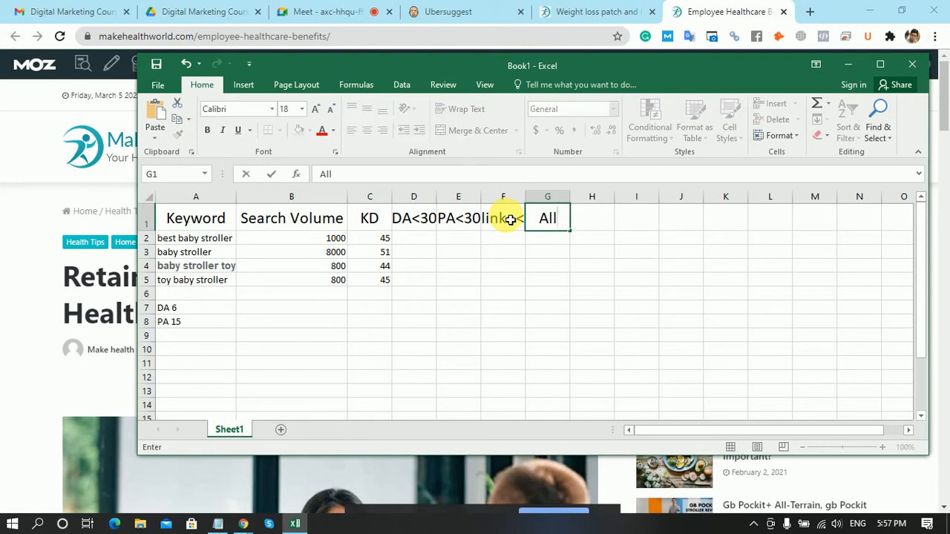
type("intitle")
key("Tab")
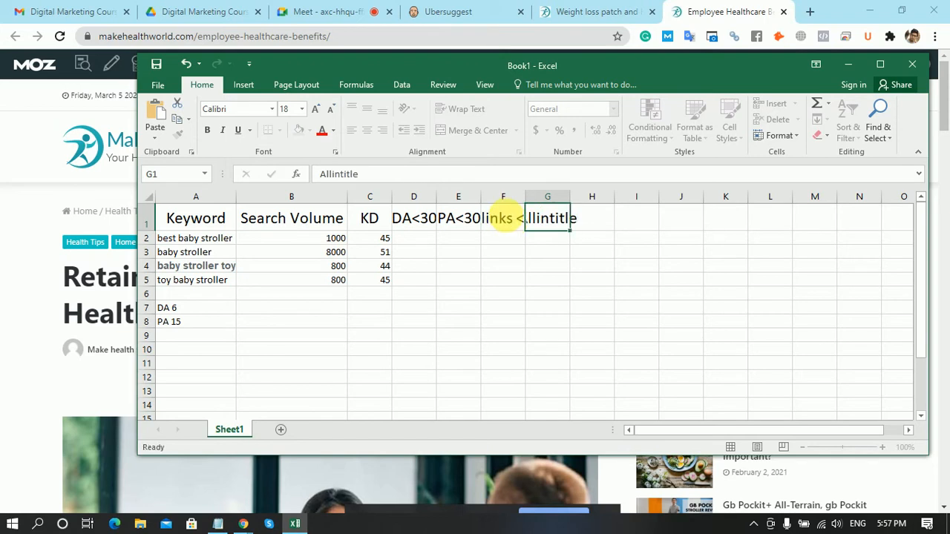
Add the column headers Allinurl in cell H1 and Ramarks in cell I1.
type("Al")
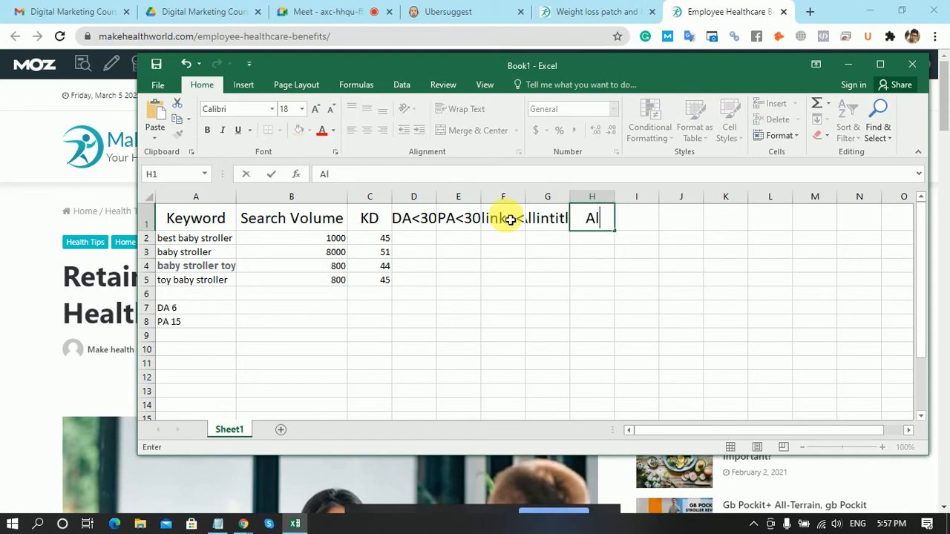
type("linurl")
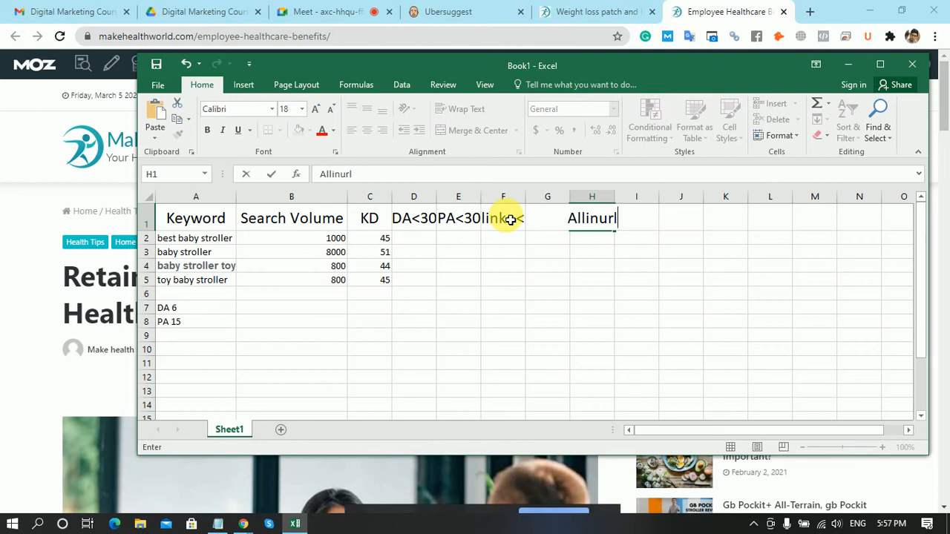
key("Tab")
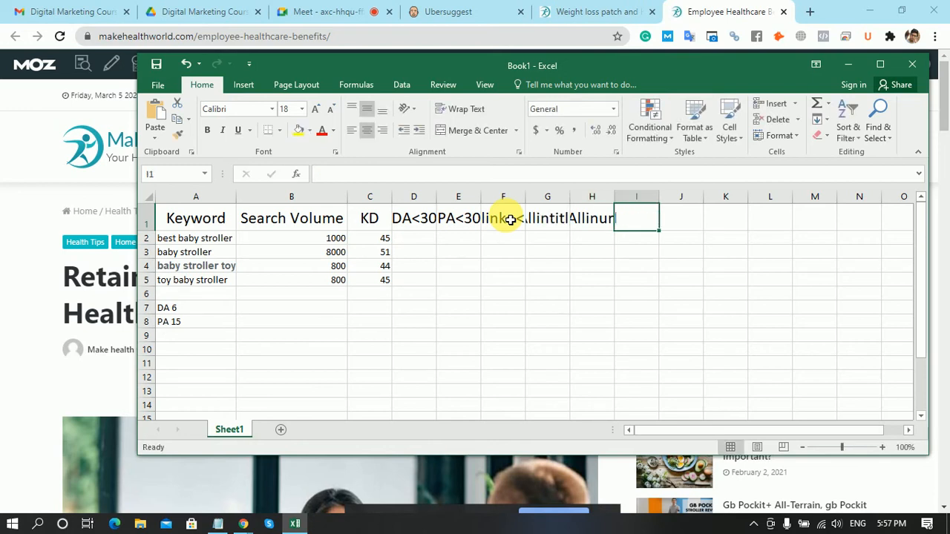
type("Ram")
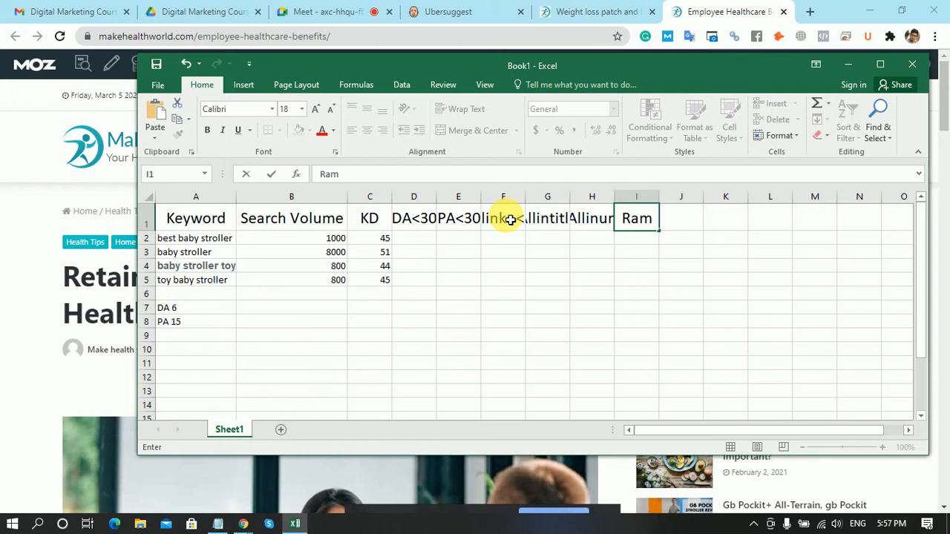
type("arks")
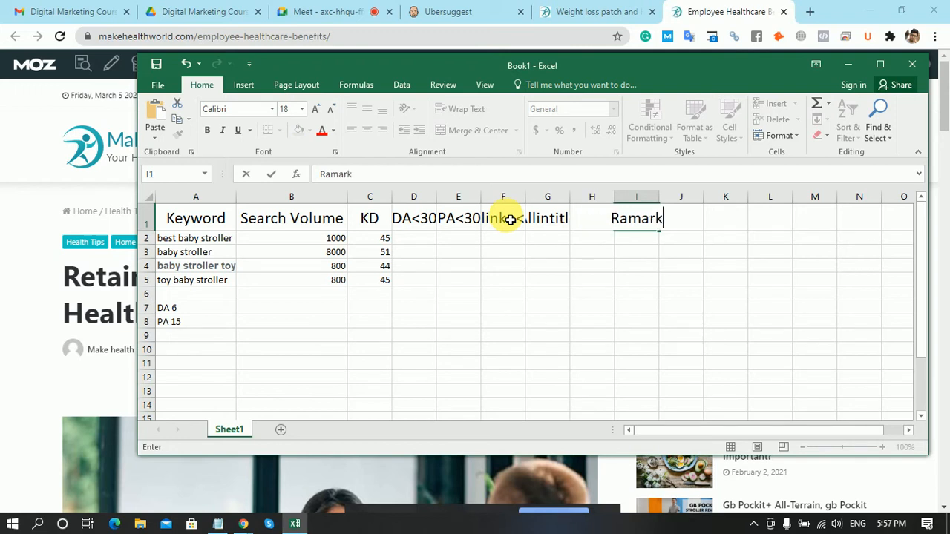
left_click(605, 266)
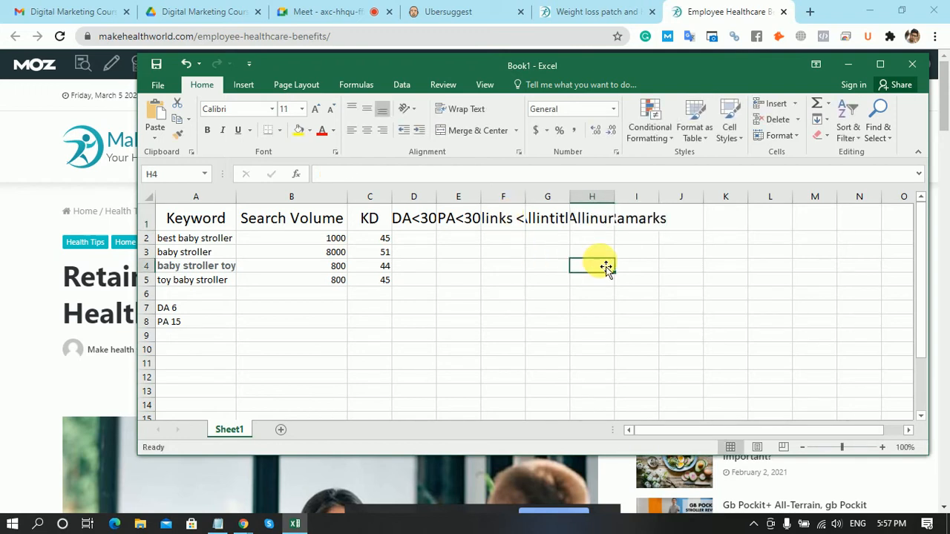
Auto-fit the widths of columns D through I to their header text.
double_click(437, 197)
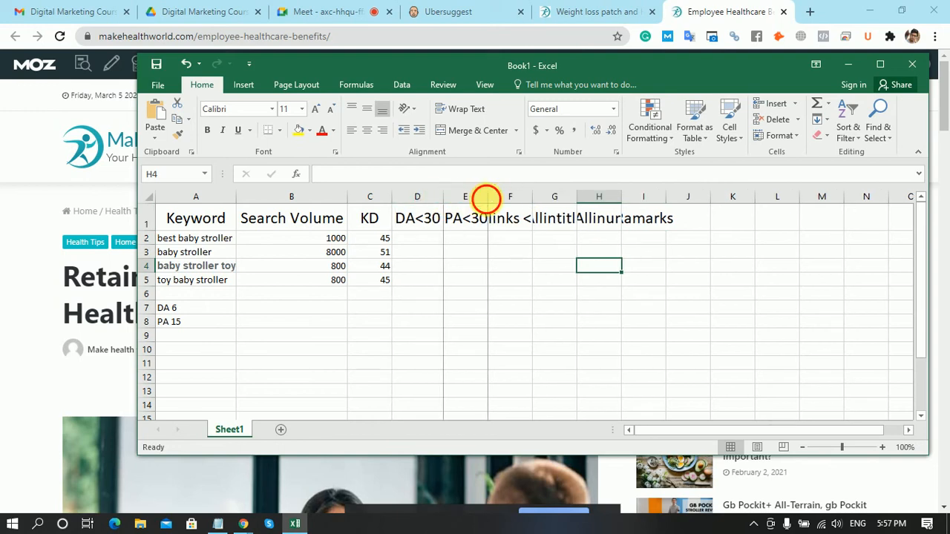
double_click(489, 199)
double_click(540, 197)
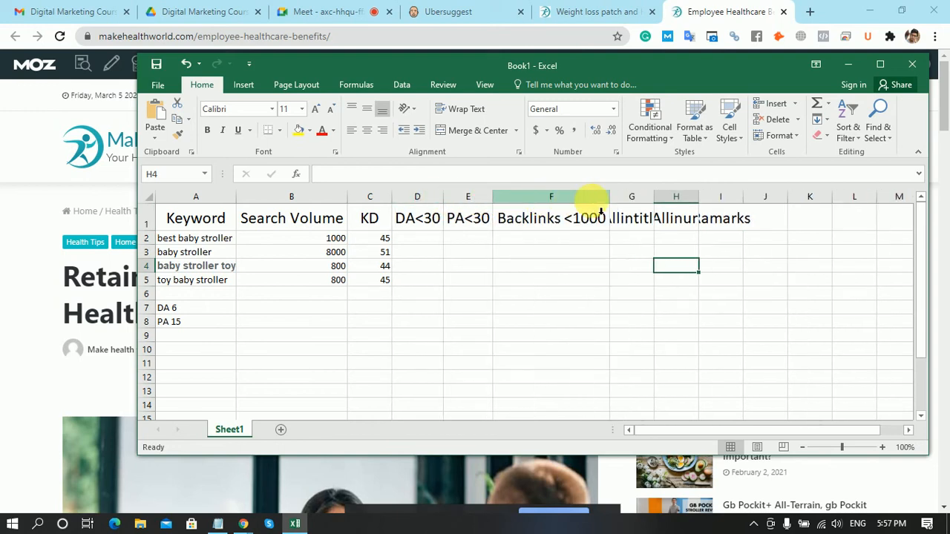
double_click(656, 199)
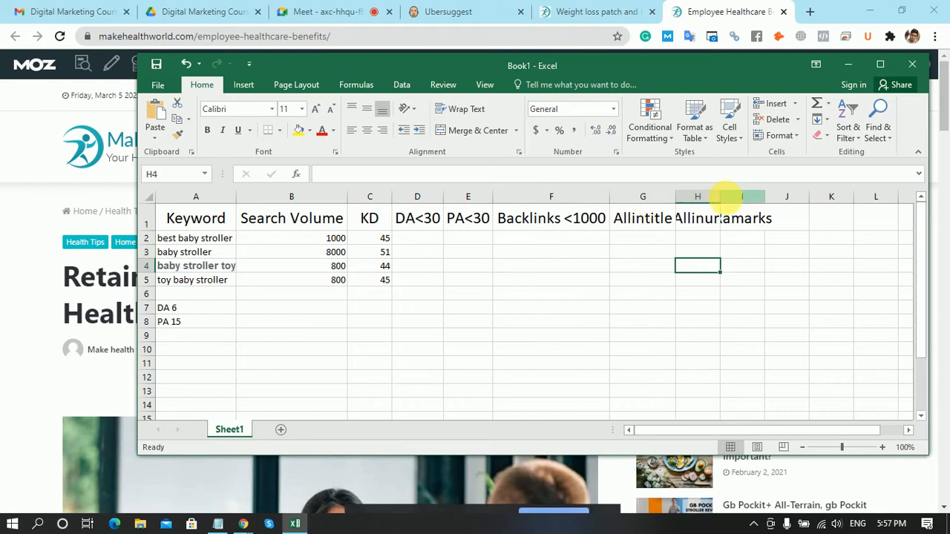
double_click(720, 198)
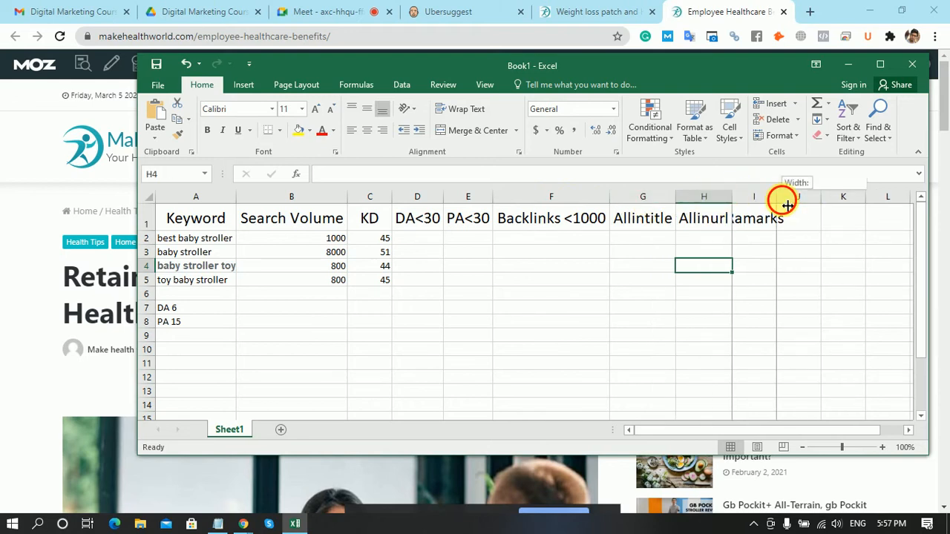
double_click(775, 197)
left_click(536, 311)
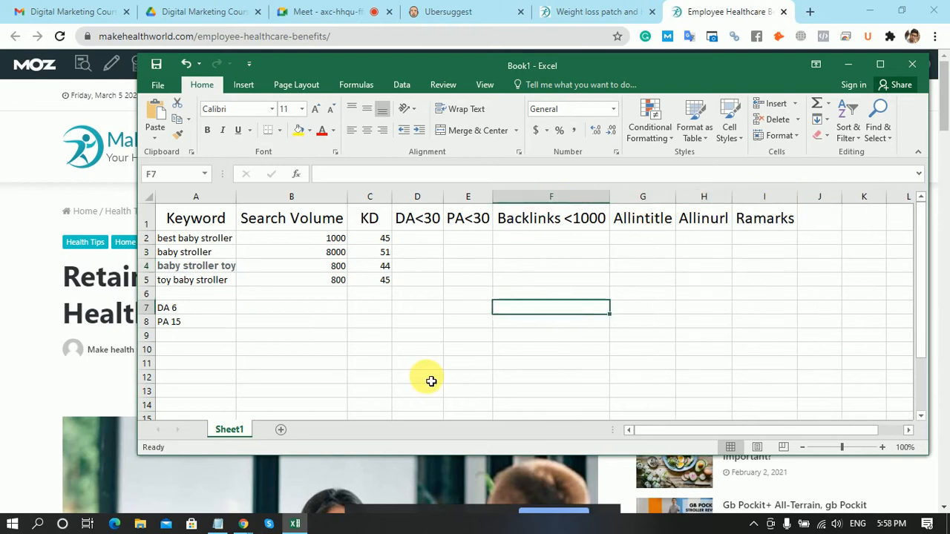
Copy the keyword best baby stroller from cell A2 and switch to the makehealthworld.com home page in Chrome.
left_click(217, 240)
key("ctrl+c")
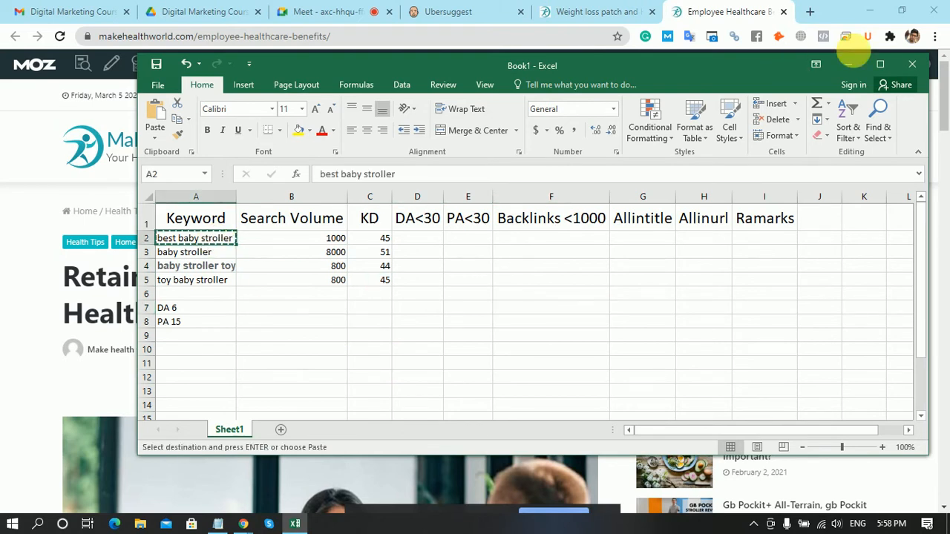
left_click(640, 10)
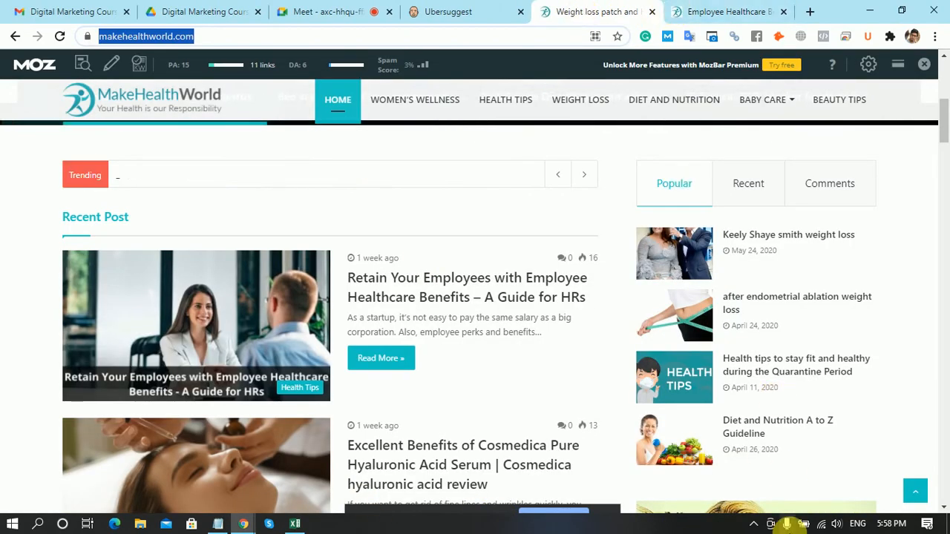
left_click(753, 524)
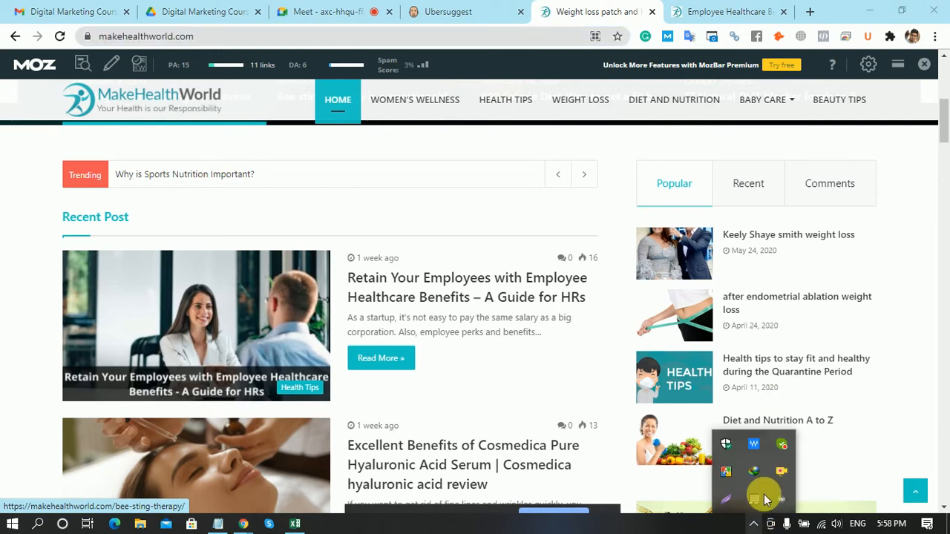
right_click(779, 474)
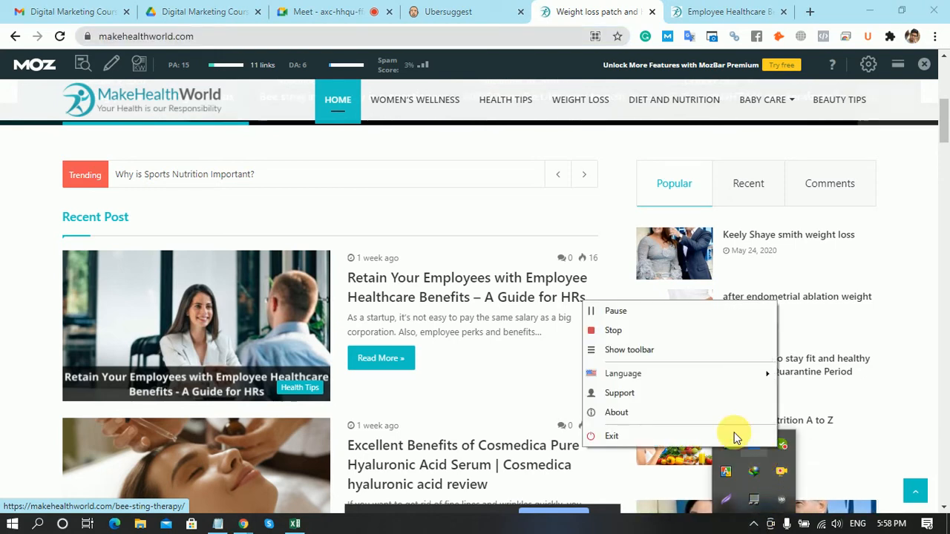
left_click(632, 351)
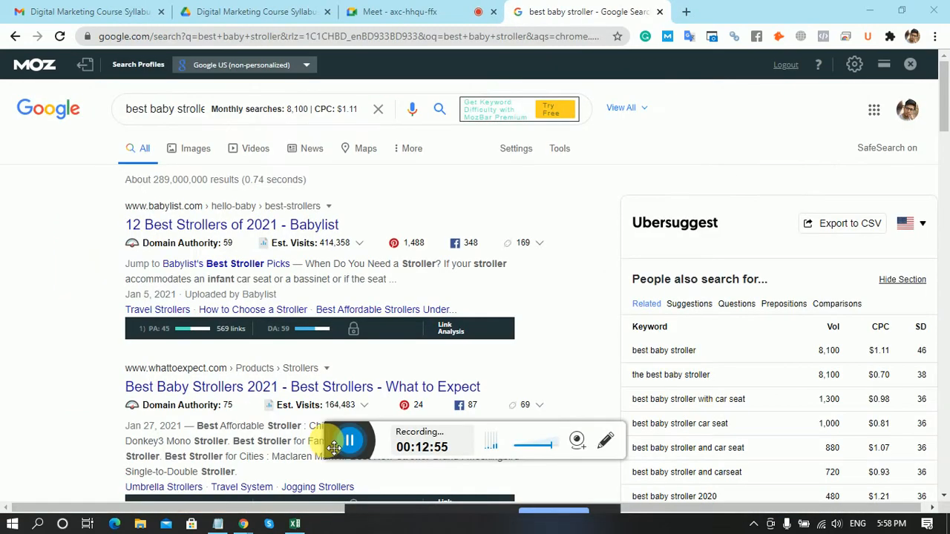
left_click_drag(333, 445, 353, 527)
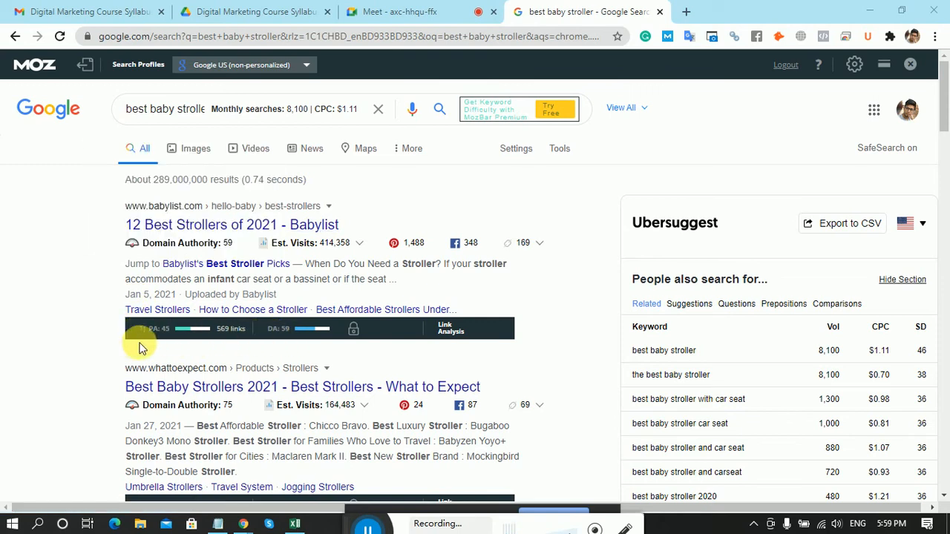
Examine the MozBar PA, link and DA figures of each first-page Google result for best baby stroller.
left_click(228, 332)
left_click(782, 14)
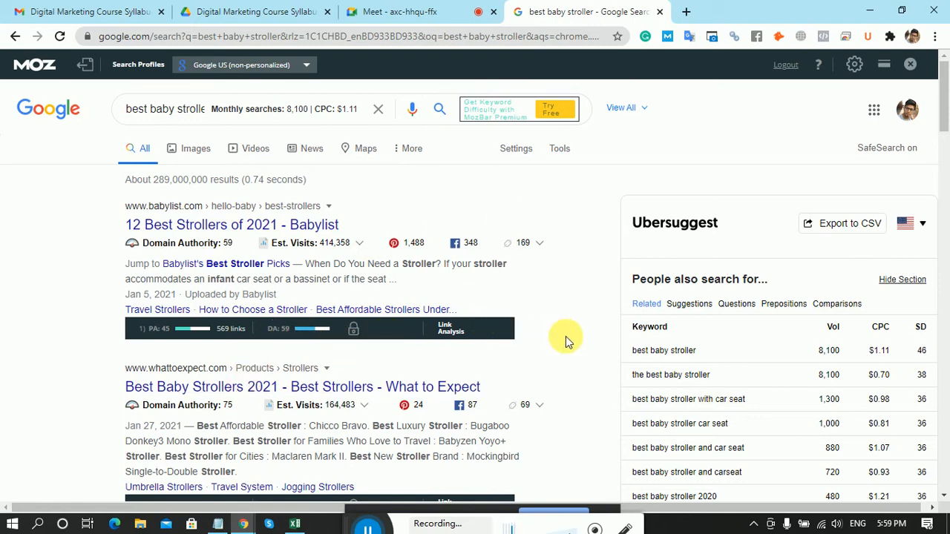
scroll(583, 356, "down", 3)
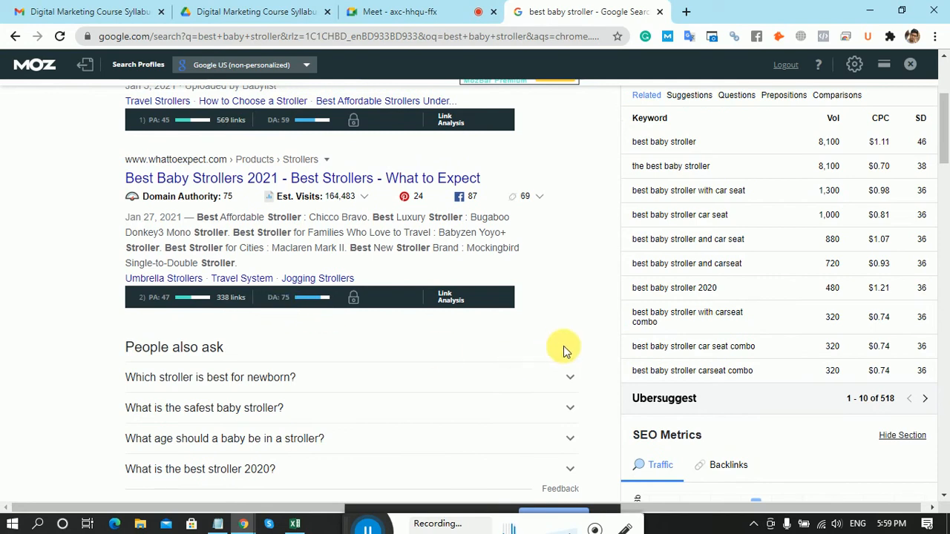
scroll(584, 285, "down", 3)
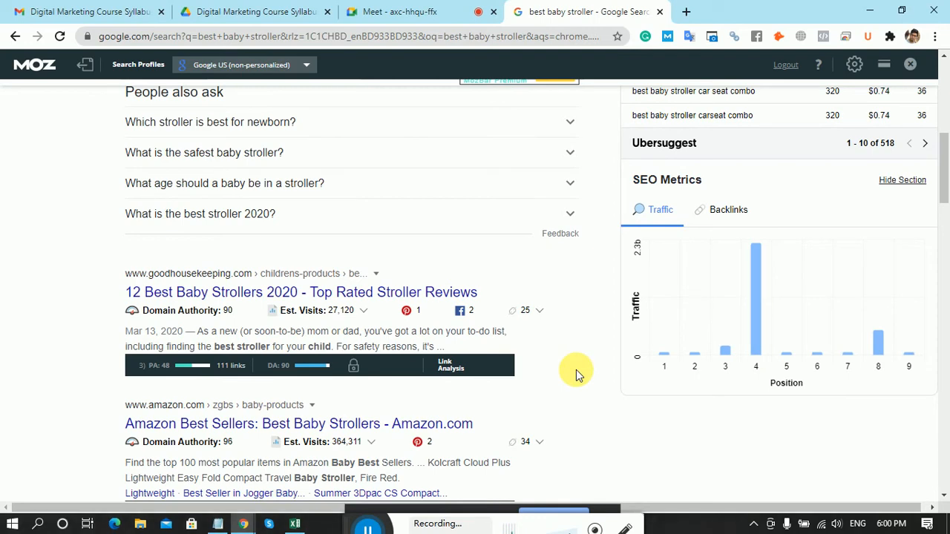
scroll(577, 374, "down", 3)
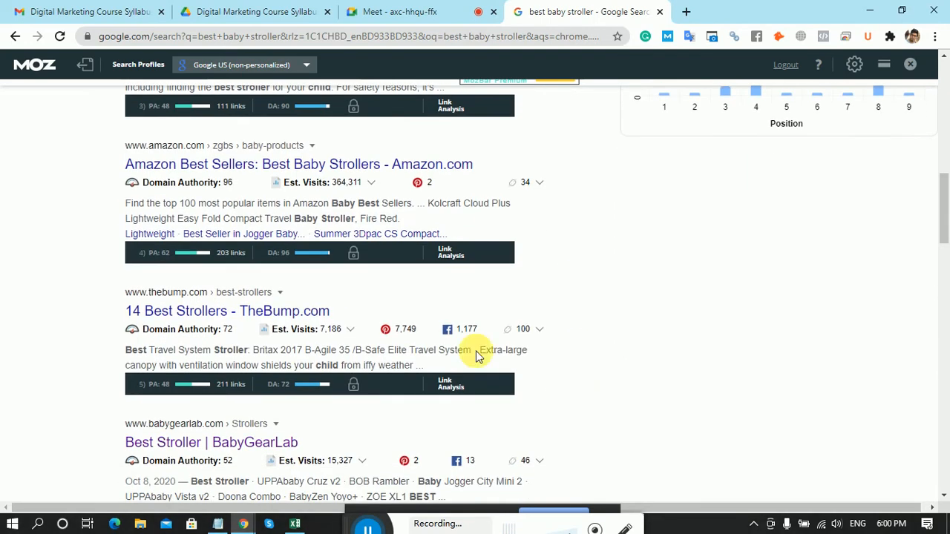
triple_click(289, 251)
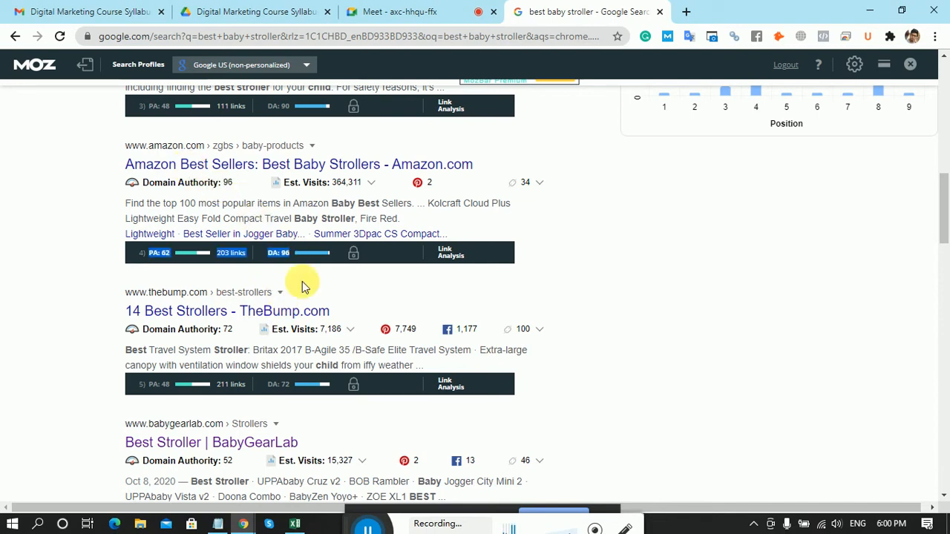
left_click(561, 230)
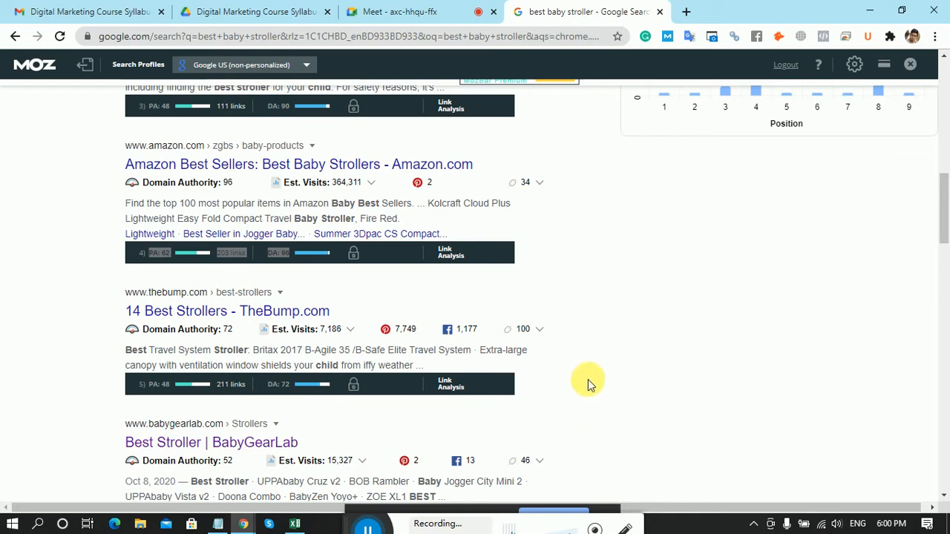
scroll(589, 379, "down", 3)
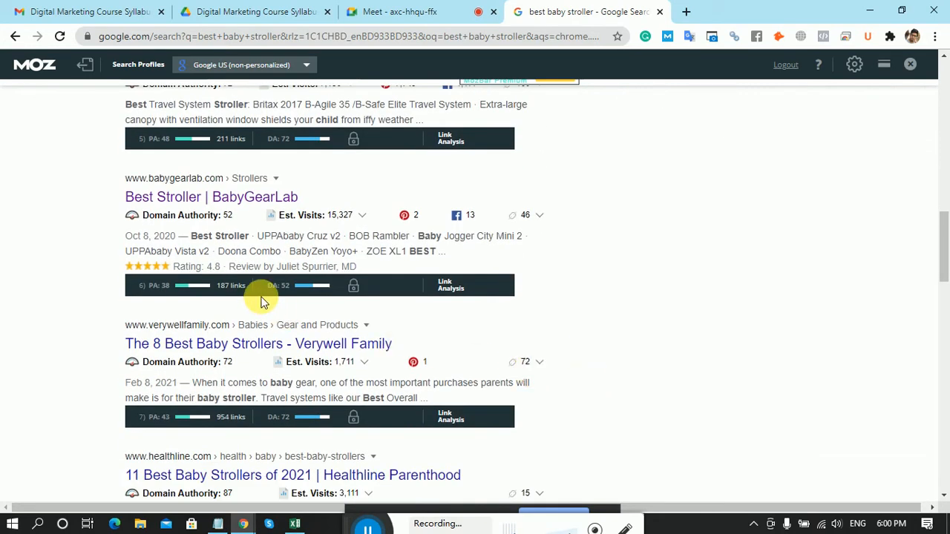
scroll(599, 363, "down", 3)
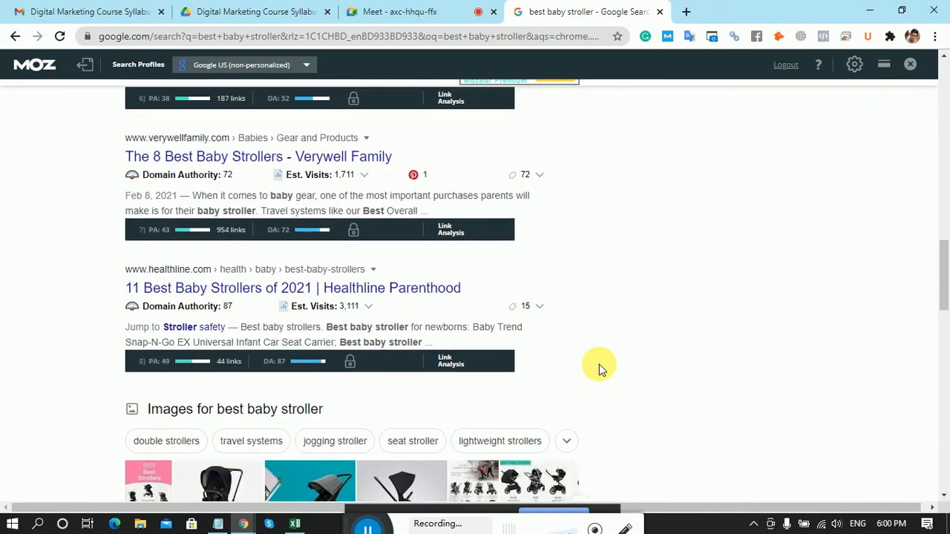
scroll(690, 383, "down", 4)
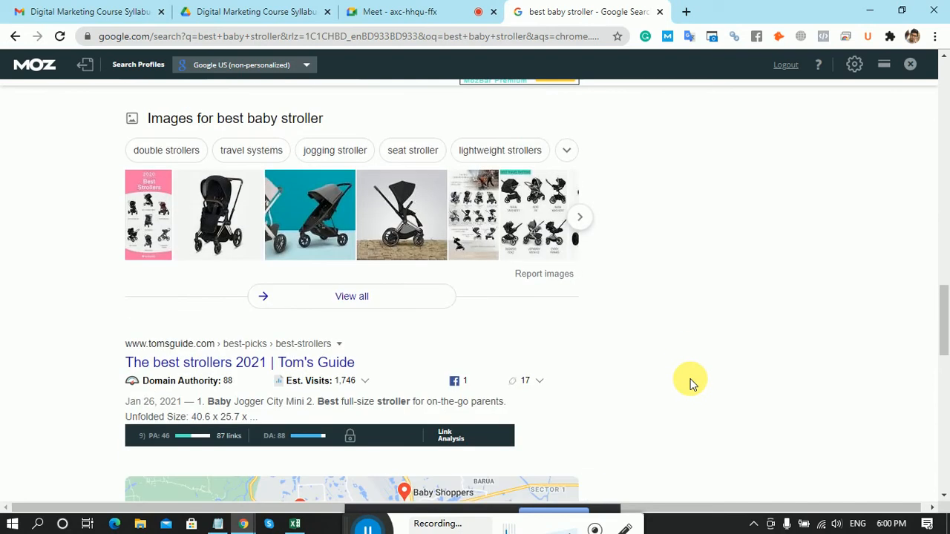
scroll(690, 384, "down", 3)
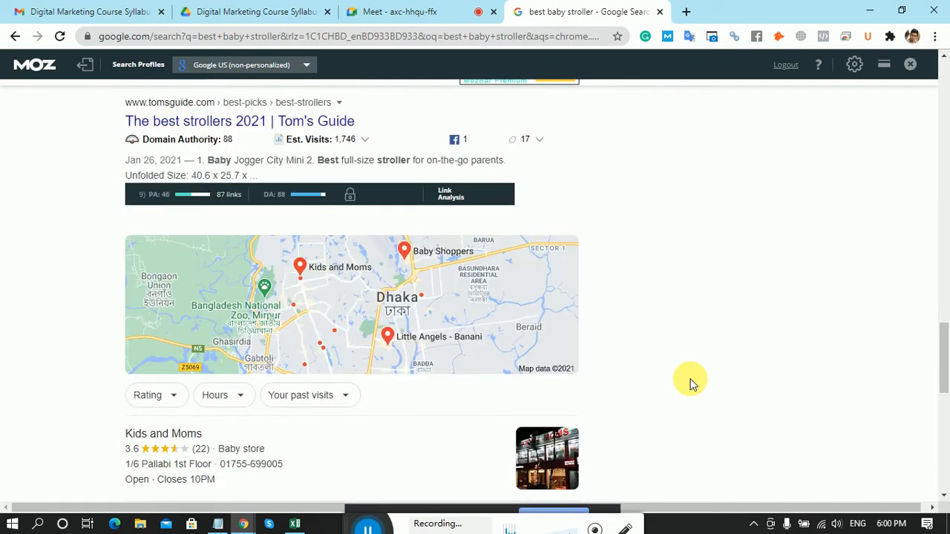
scroll(690, 384, "down", 8)
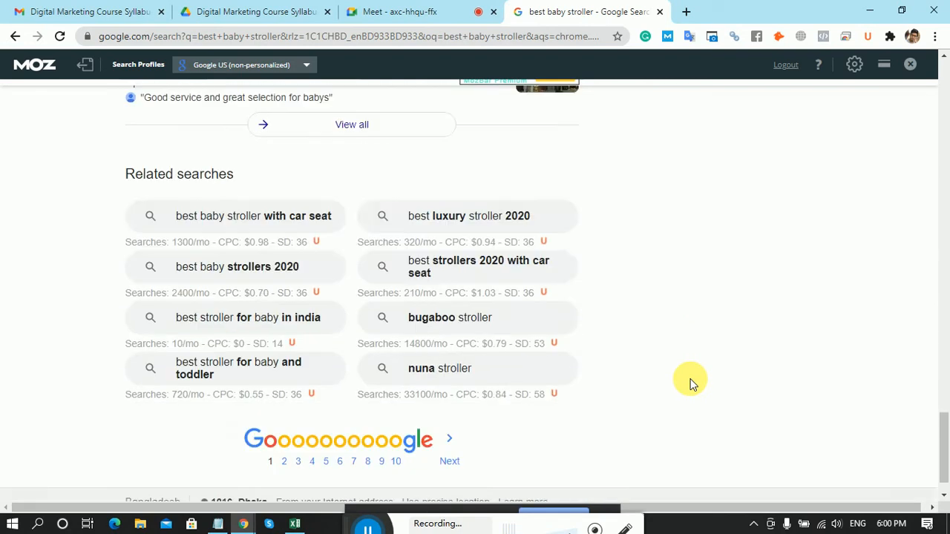
scroll(690, 384, "up", 2)
scroll(690, 384, "up", 7)
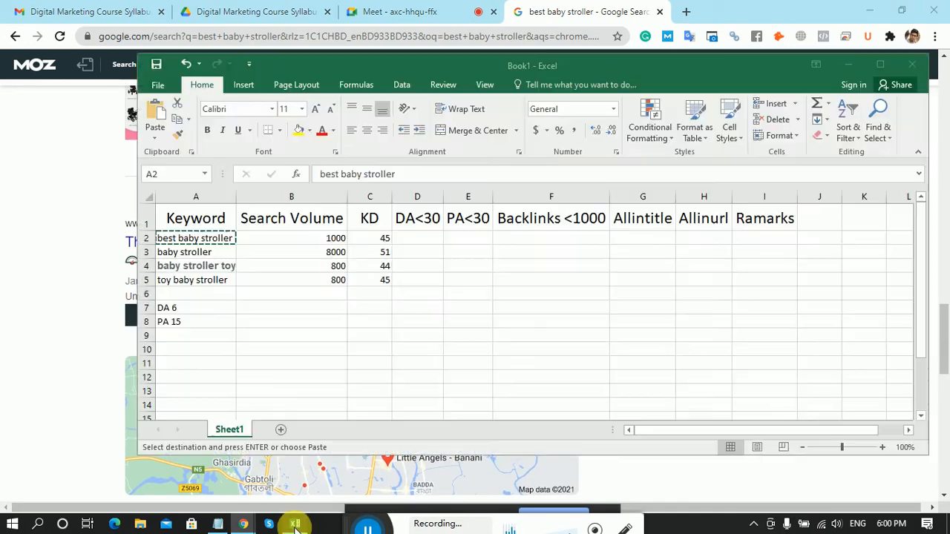
Switch to the Excel keyword sheet and enter 0 in the DA<30 column for best baby stroller.
left_click(294, 523)
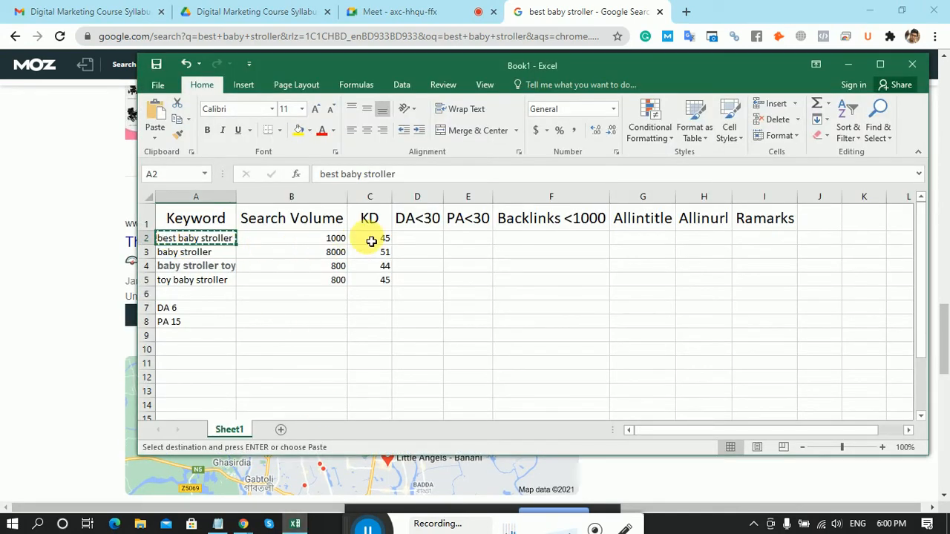
left_click(418, 241)
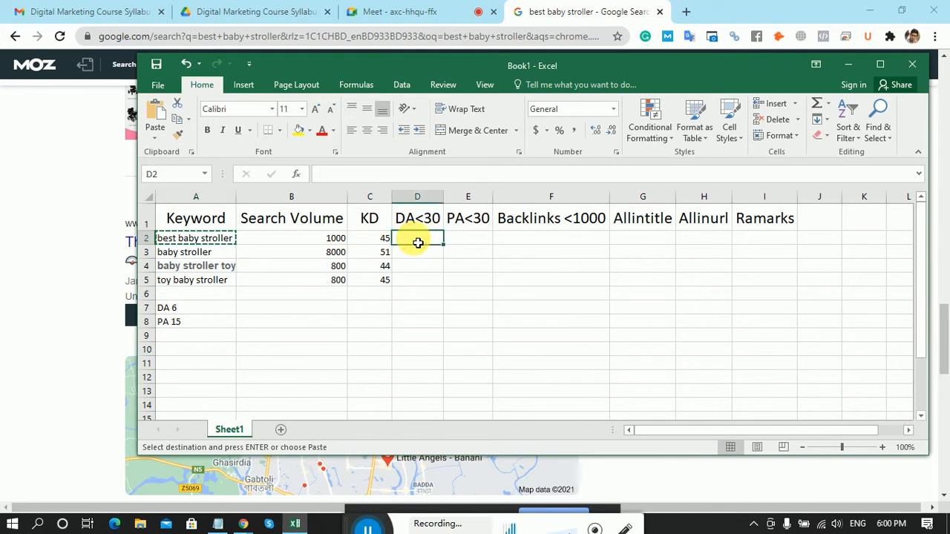
type("0")
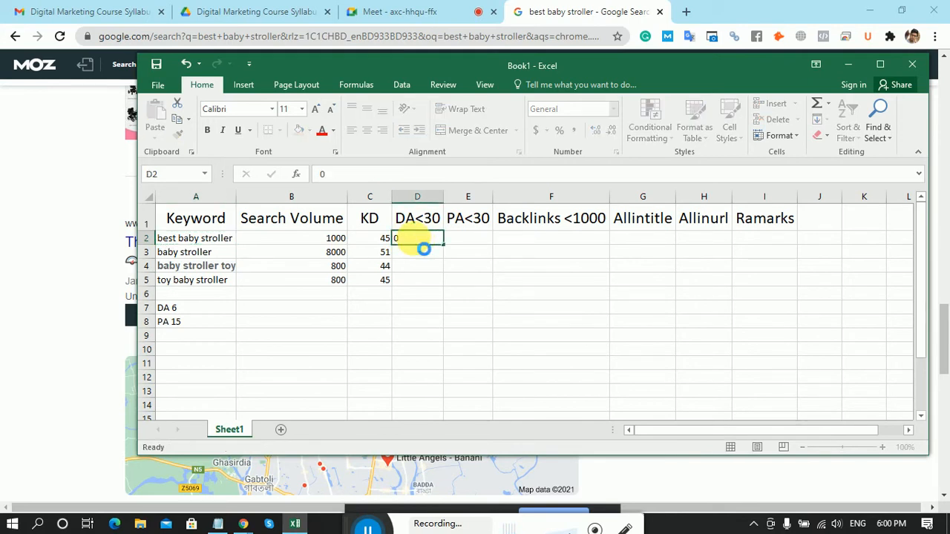
key("Tab")
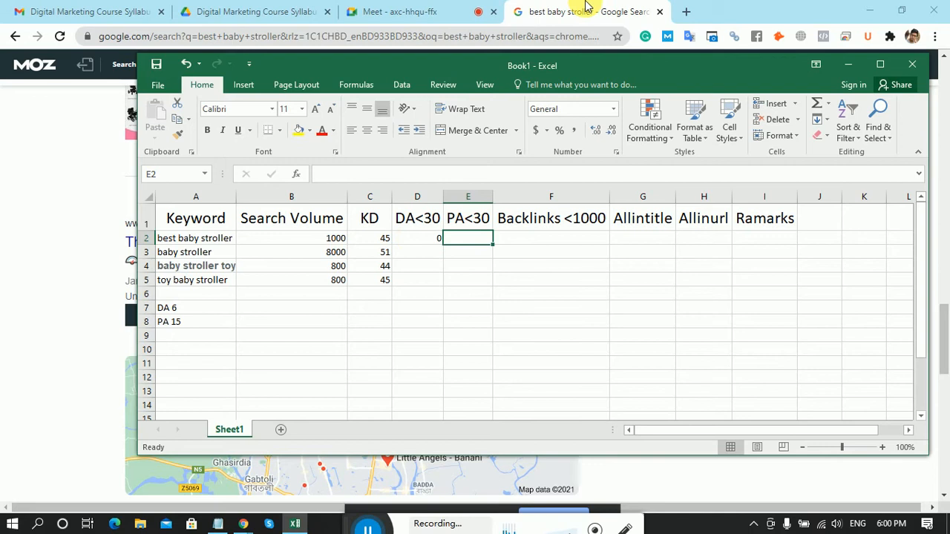
Switch to Chrome and examine the MozBar PA figure of each first-page Google result for best baby stroller.
left_click(587, 9)
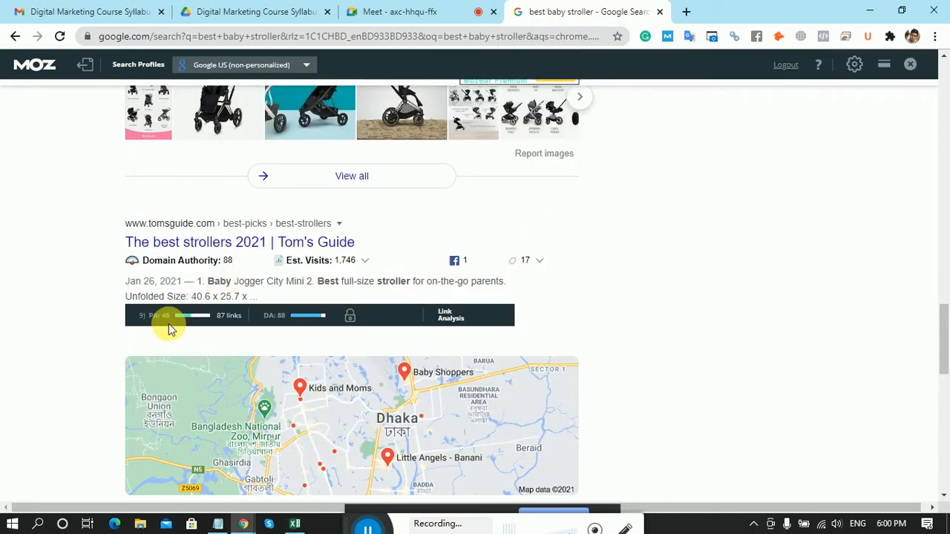
scroll(707, 285, "up", 1)
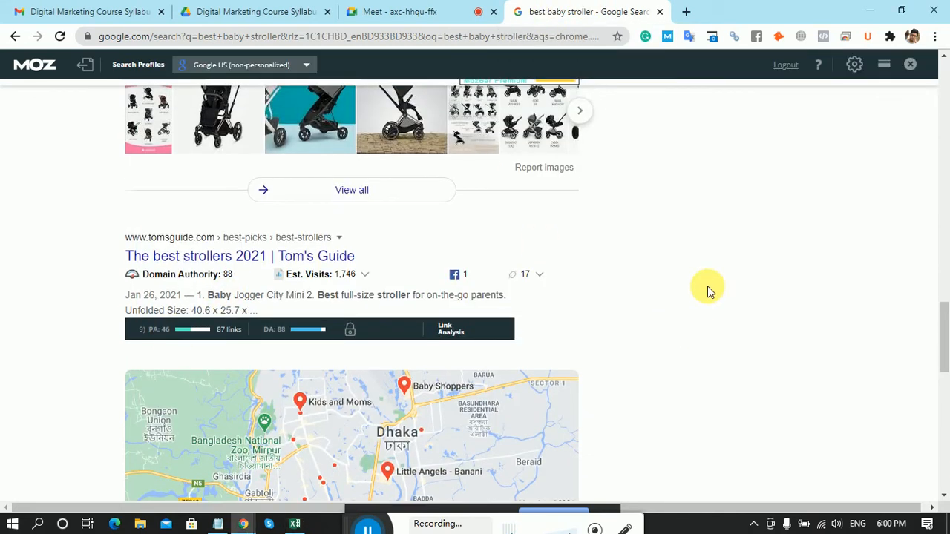
scroll(707, 286, "up", 3)
scroll(707, 286, "up", 1)
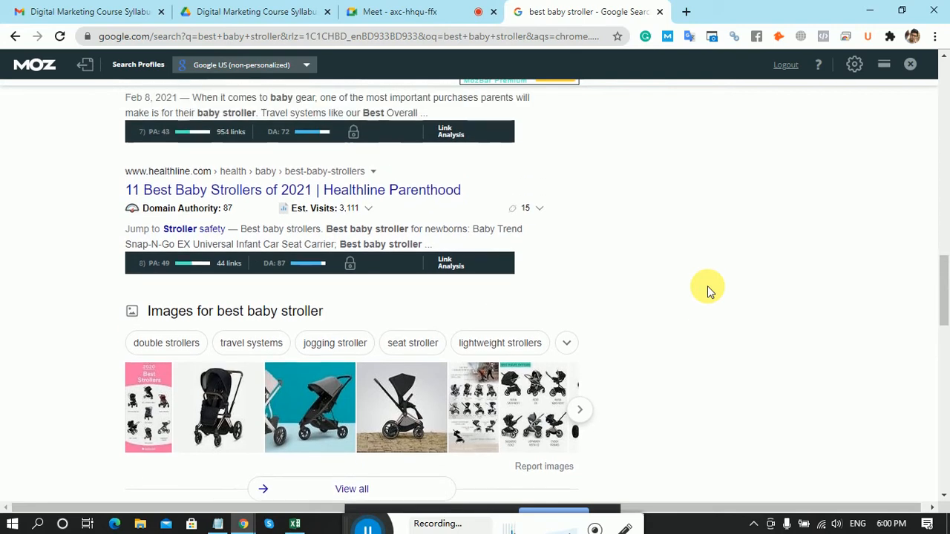
scroll(707, 285, "up", 1)
scroll(707, 285, "up", 2)
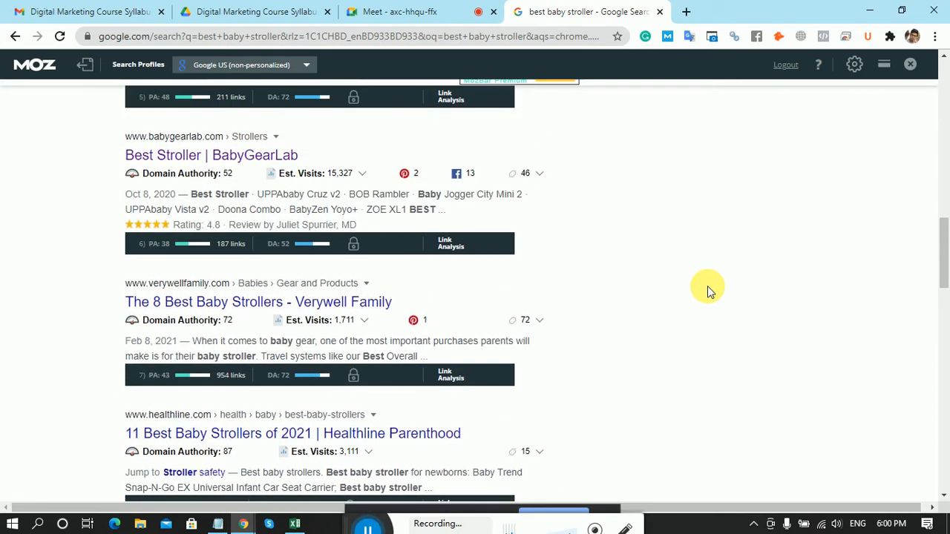
scroll(707, 286, "up", 2)
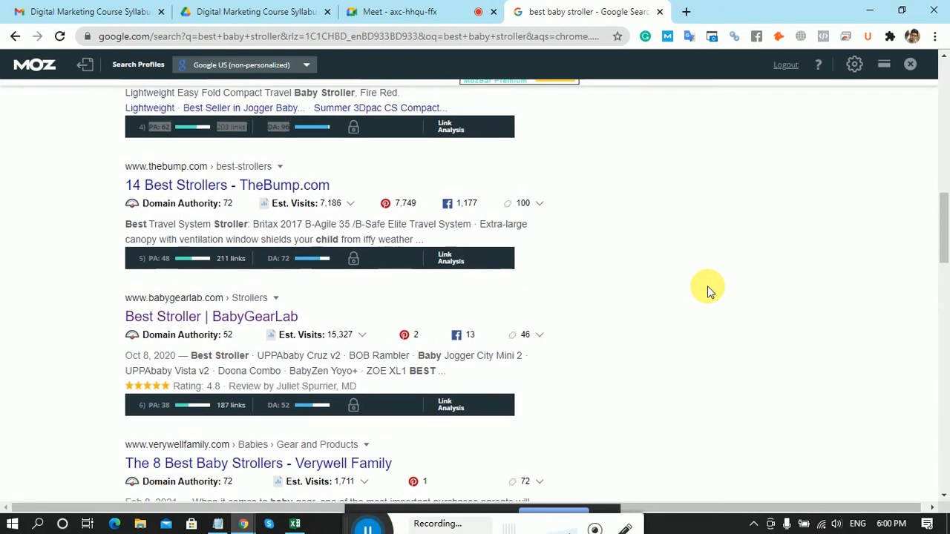
scroll(707, 285, "up", 3)
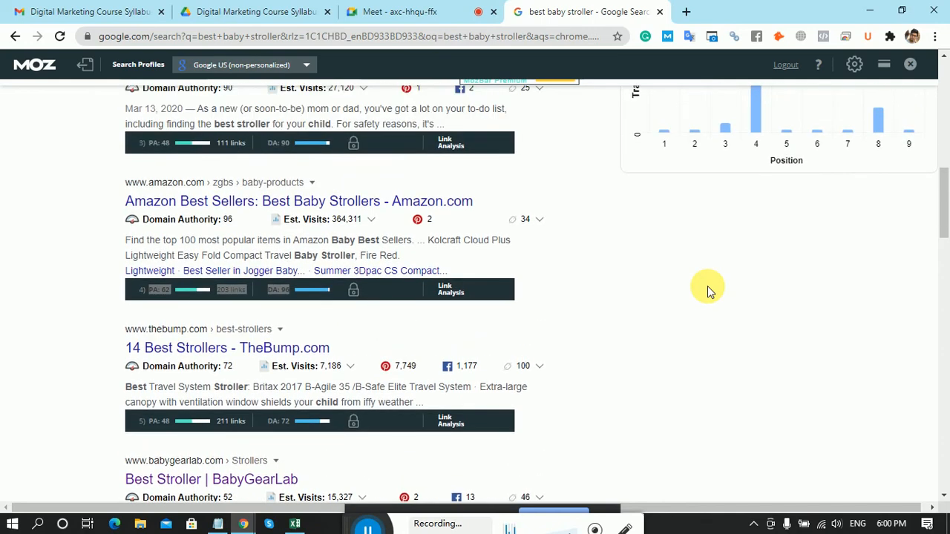
scroll(707, 286, "up", 6)
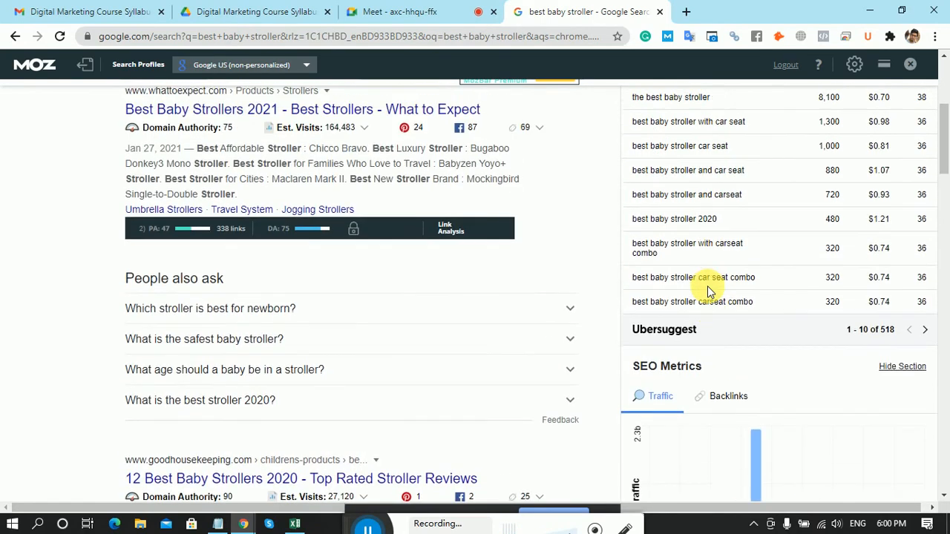
scroll(707, 286, "up", 3)
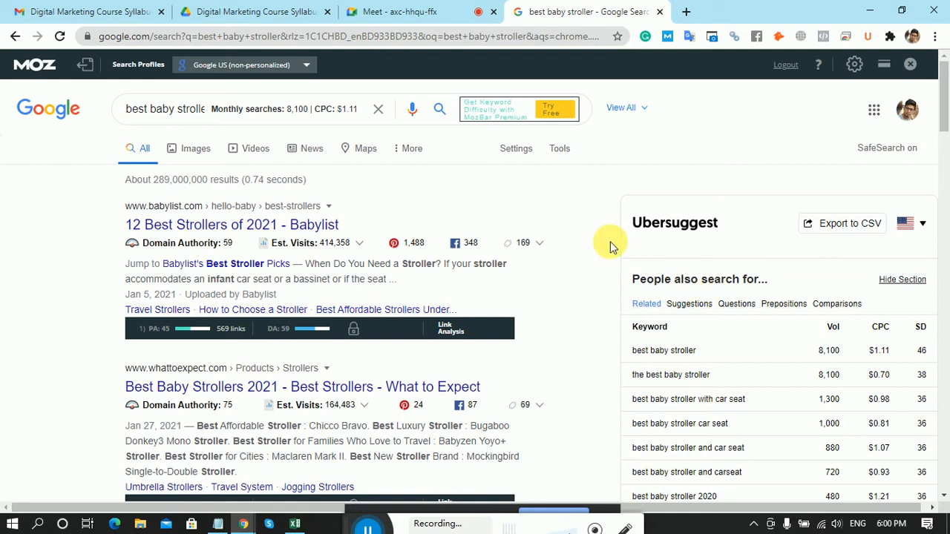
Switch to the Excel keyword sheet and enter 0 in the PA<30 column for best baby stroller.
left_click(295, 525)
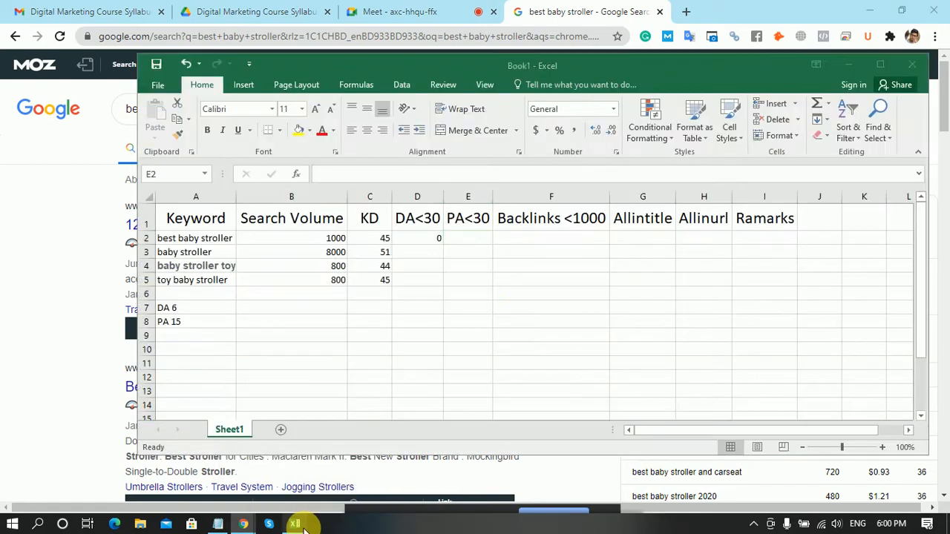
type("0")
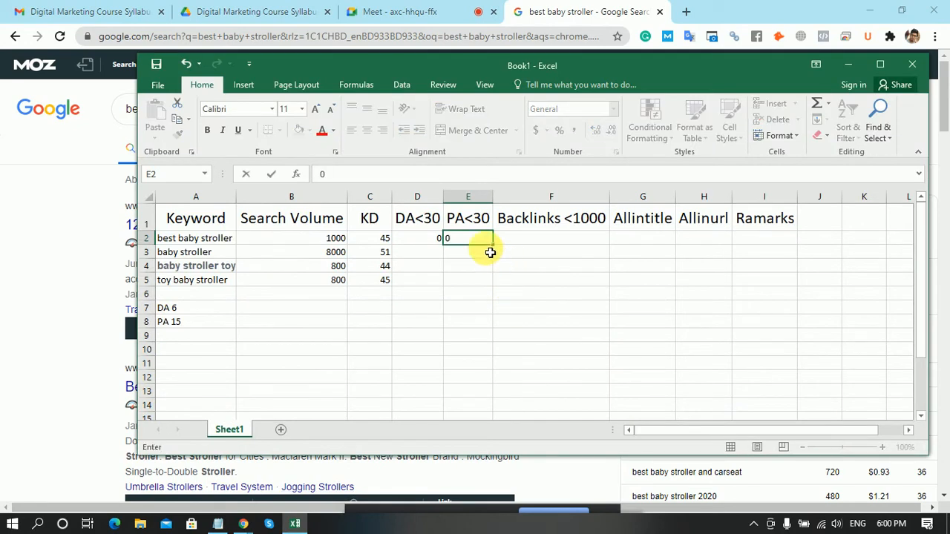
key("Tab")
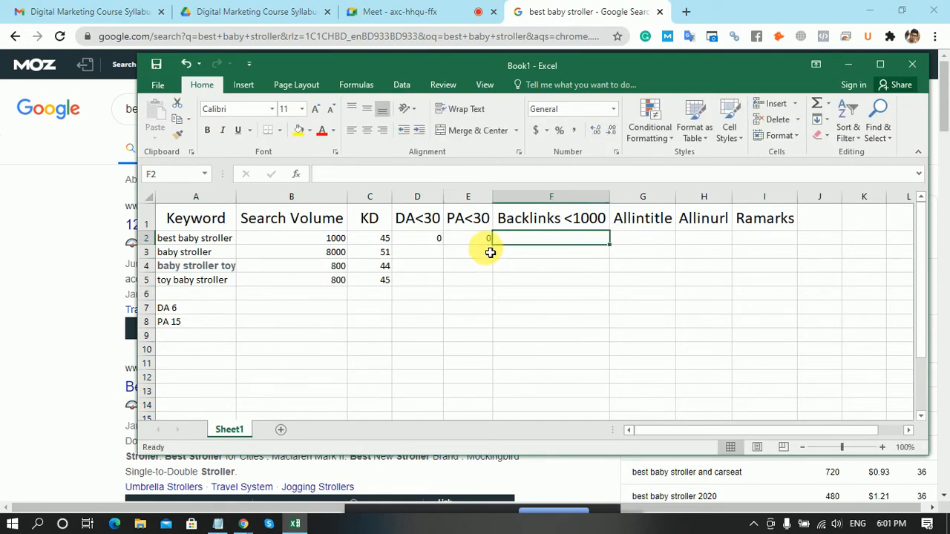
Switch to Chrome and examine the MozBar link count of each first-page Google result for best baby stroller.
left_click(598, 11)
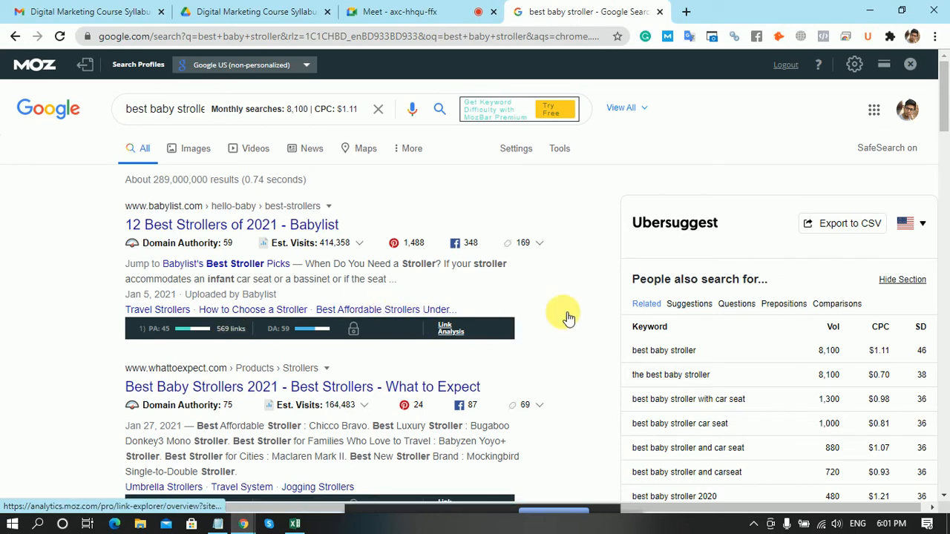
scroll(581, 316, "down", 3)
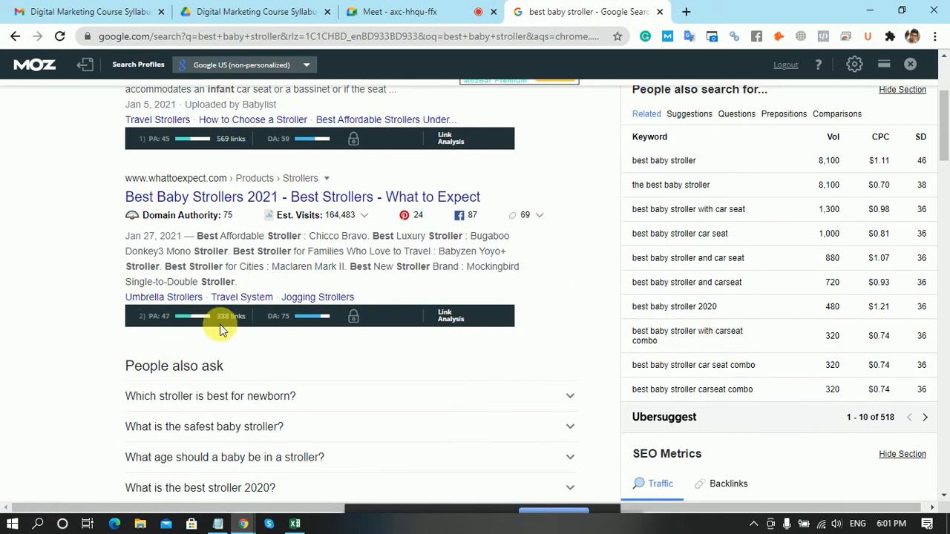
scroll(578, 292, "down", 4)
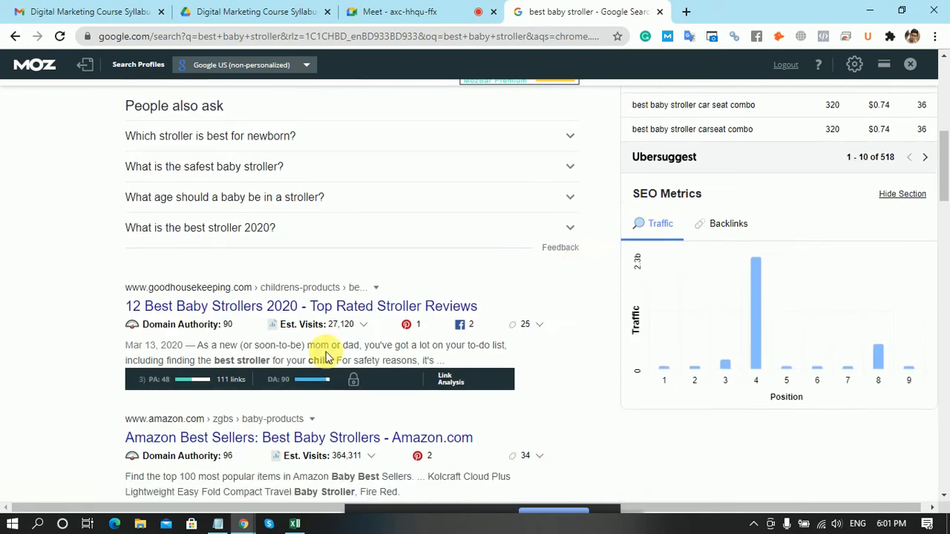
scroll(590, 370, "down", 4)
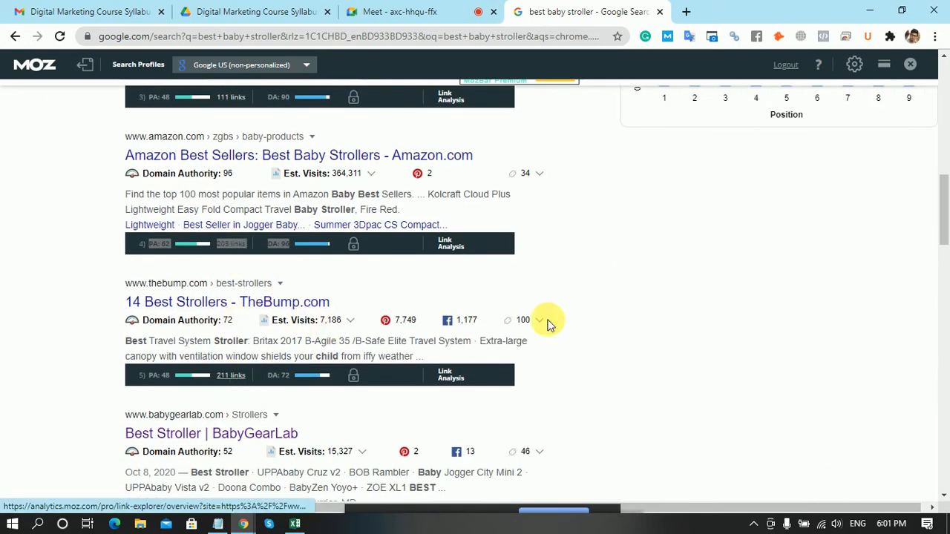
scroll(674, 312, "down", 3)
scroll(674, 312, "down", 1)
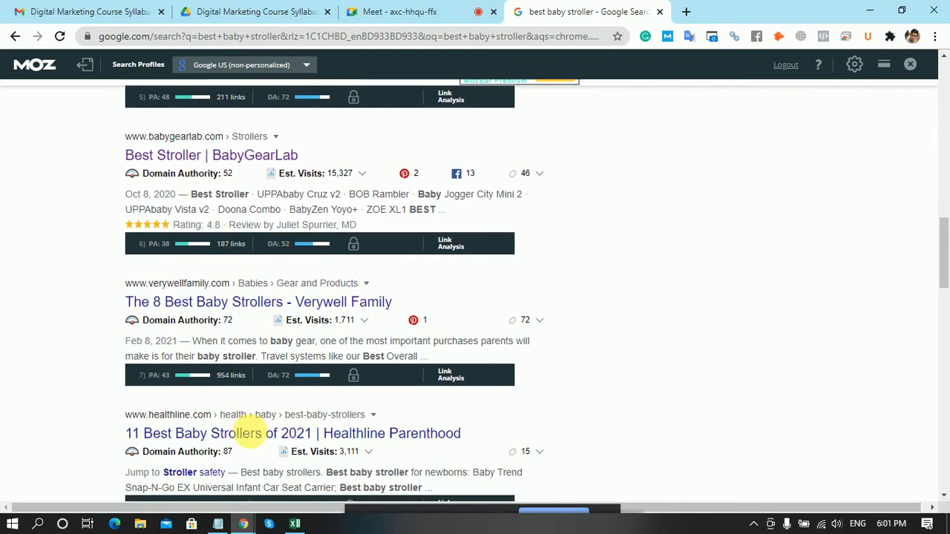
scroll(788, 311, "down", 1)
scroll(789, 312, "down", 3)
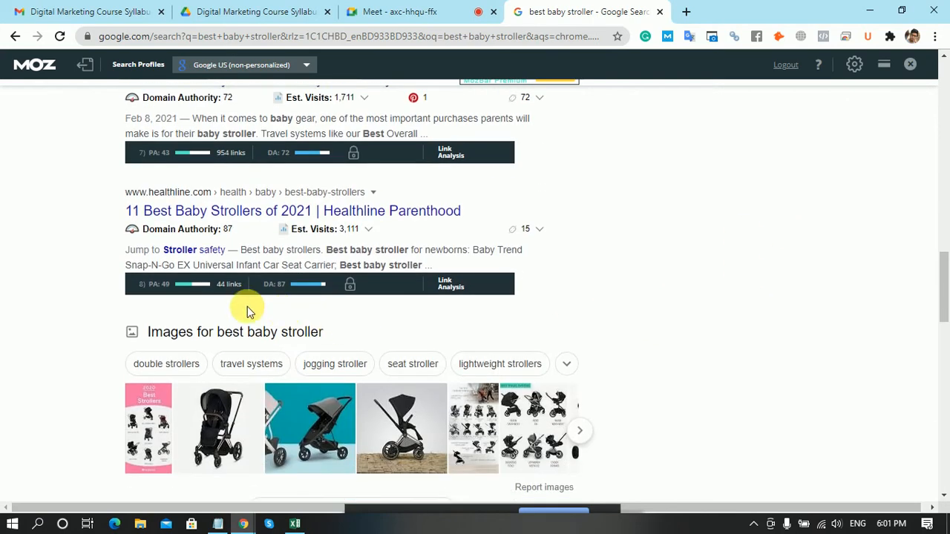
scroll(718, 348, "down", 1)
scroll(718, 349, "down", 3)
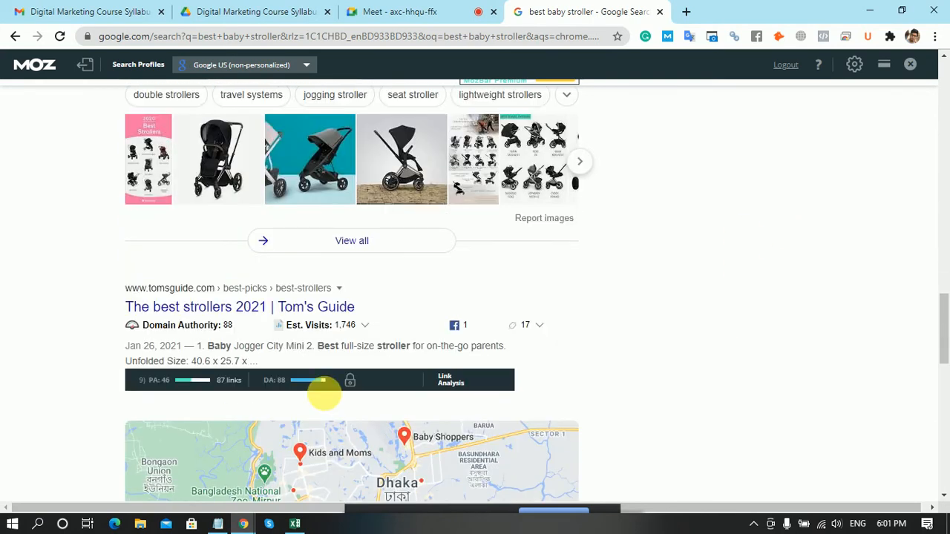
scroll(911, 307, "down", 3)
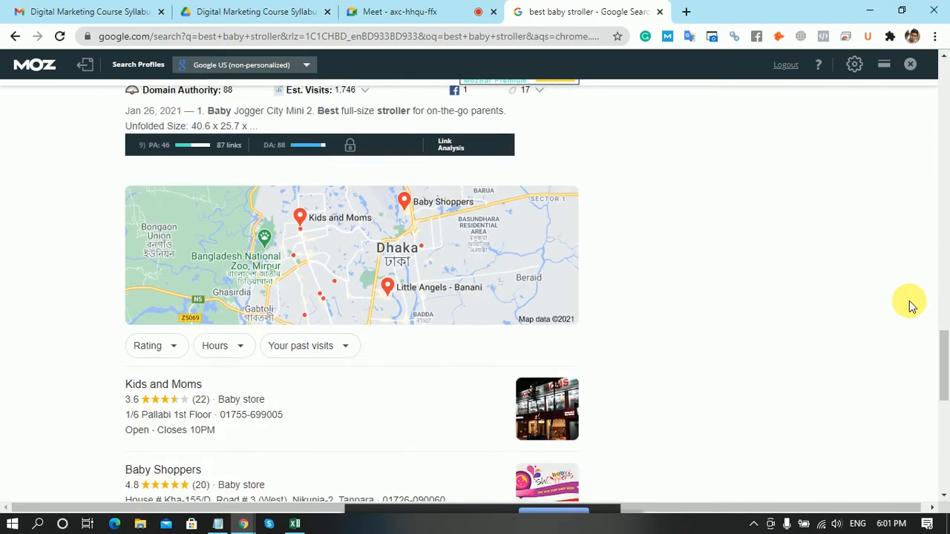
Switch to the Excel keyword sheet and enter 9 in the Backlinks <1000 column for best baby stroller.
scroll(912, 304, "up", 1)
left_click(301, 523)
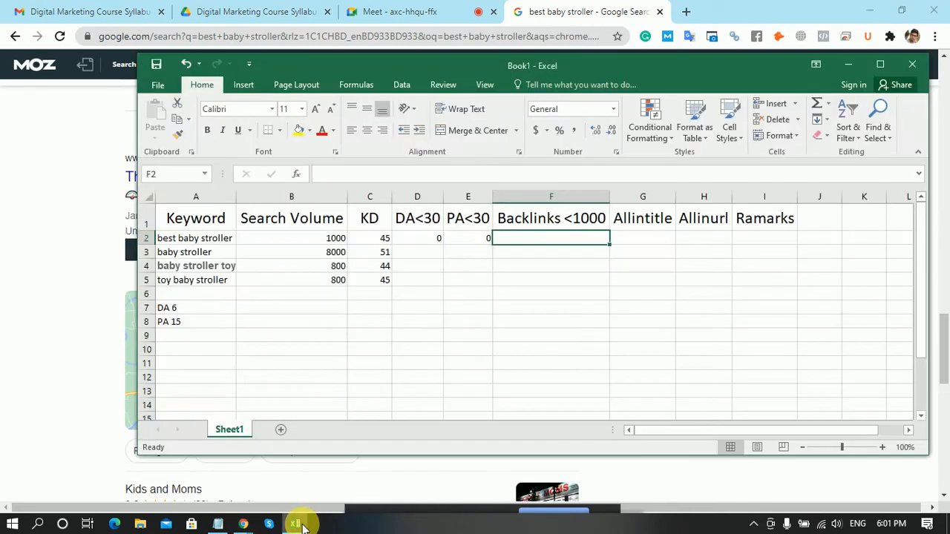
key("Tab")
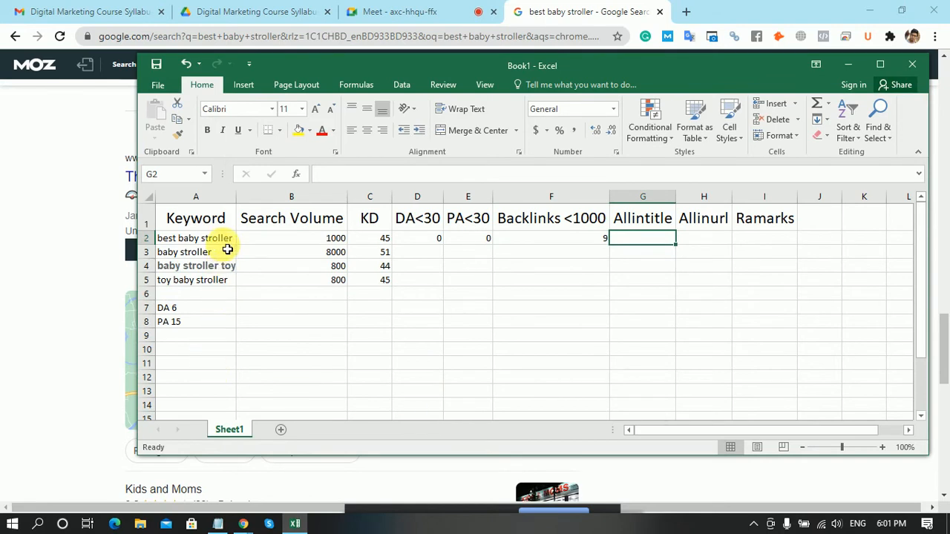
Switch to Chrome and run a Google search for allintitle:best baby stroller.
left_click(588, 6)
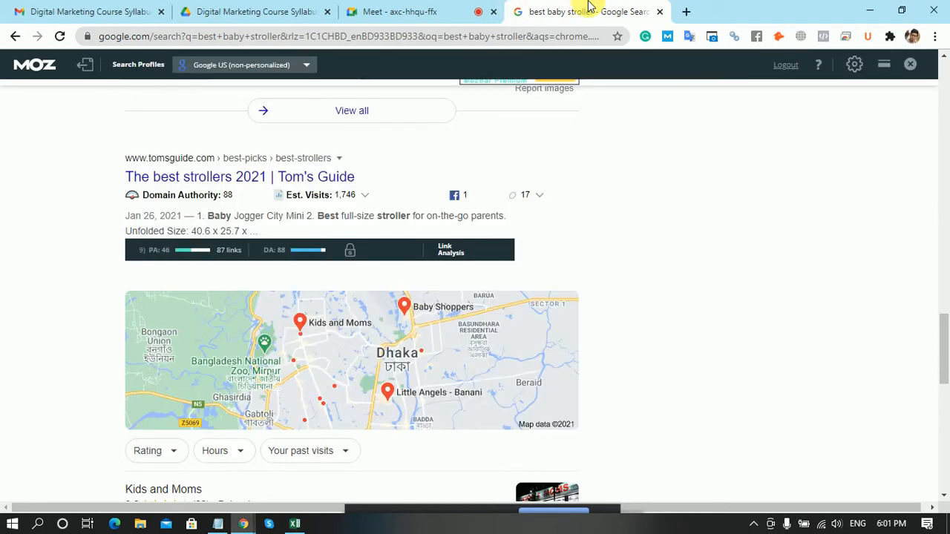
scroll(809, 201, "up", 10)
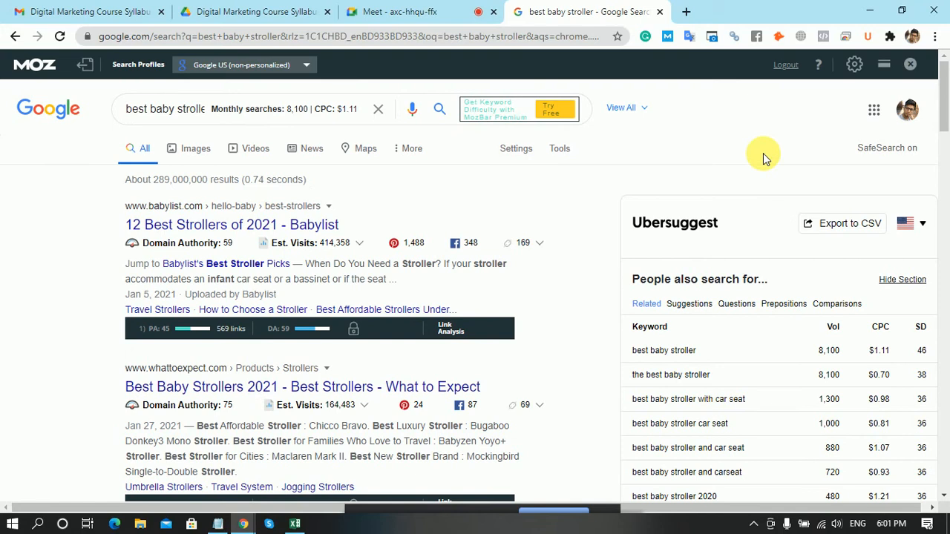
scroll(760, 156, "down", 3)
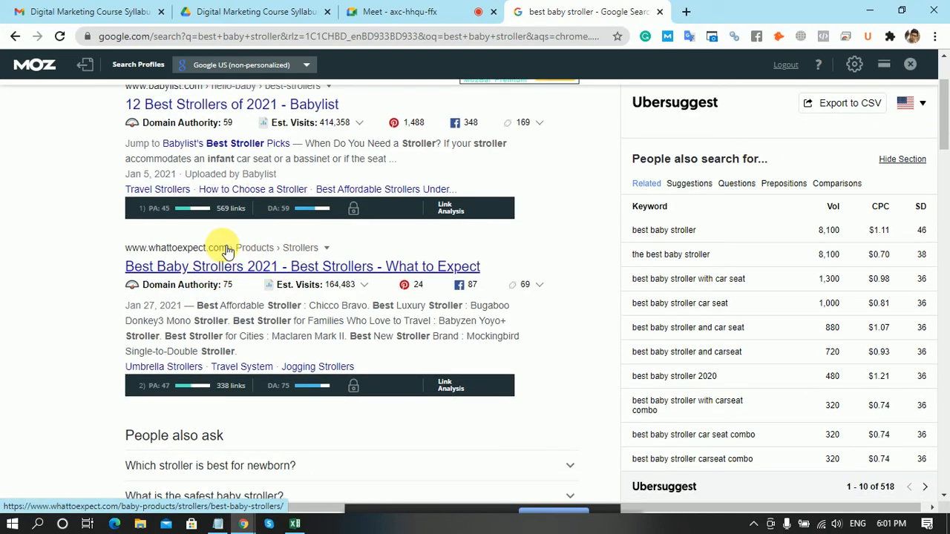
scroll(566, 210, "up", 2)
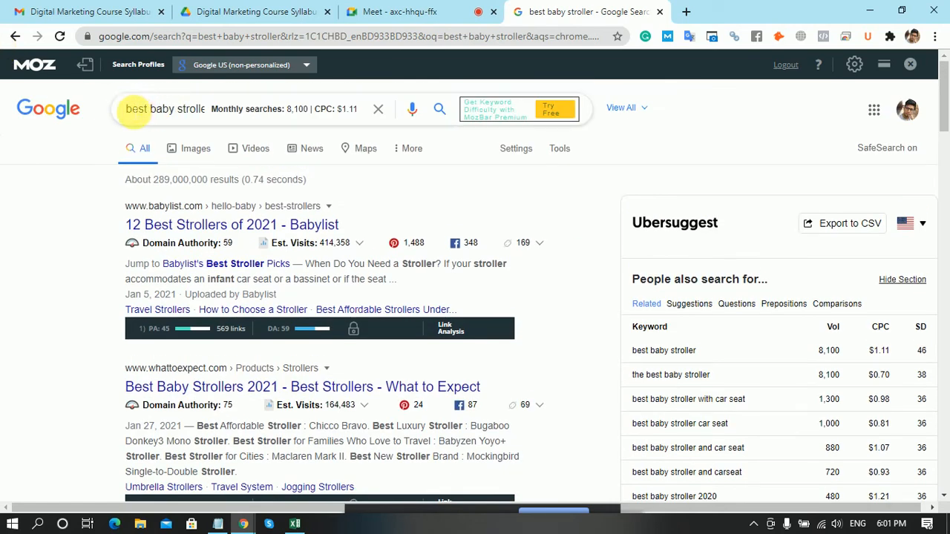
left_click(133, 111)
type("ai")
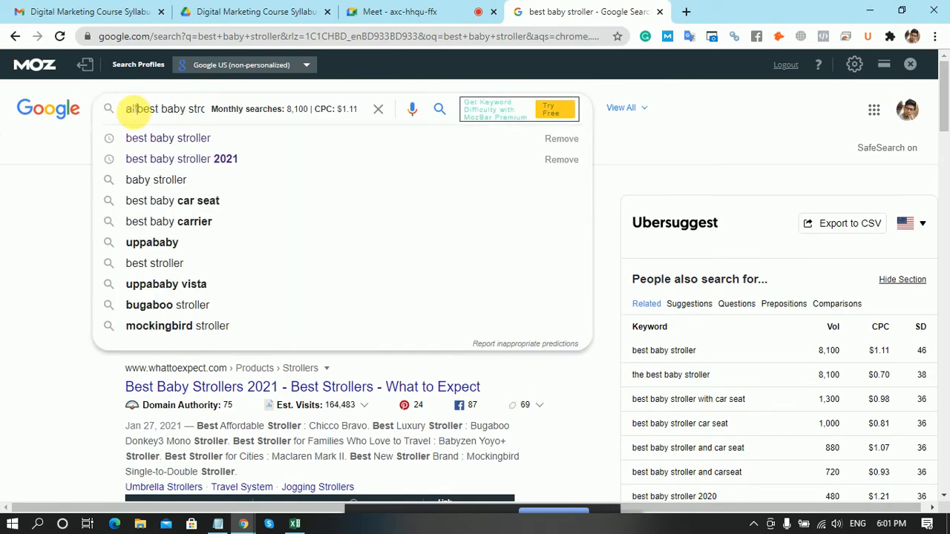
type("lintitle")
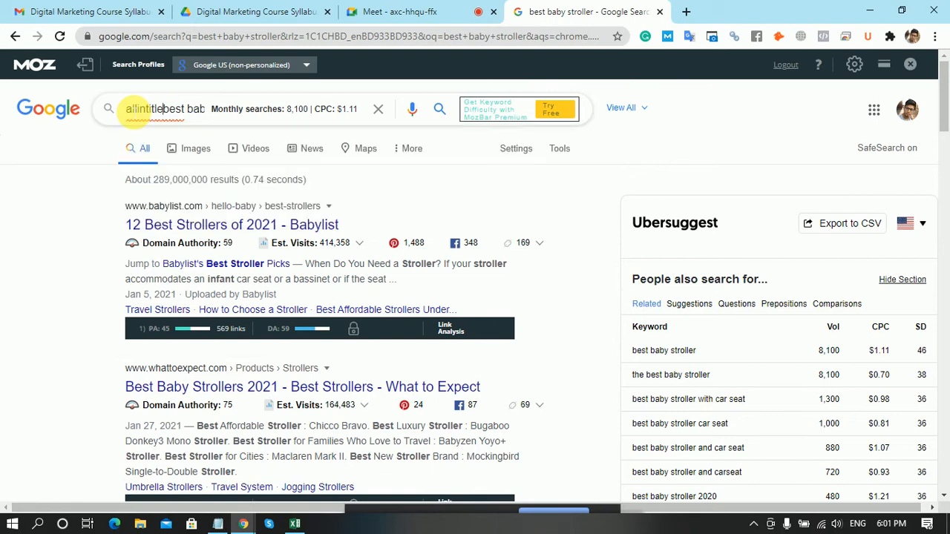
type(":")
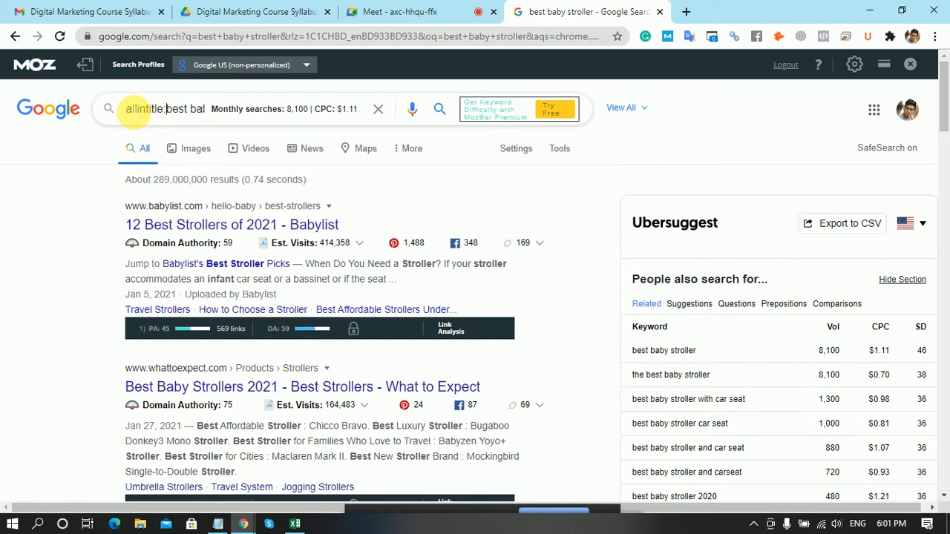
key("Return")
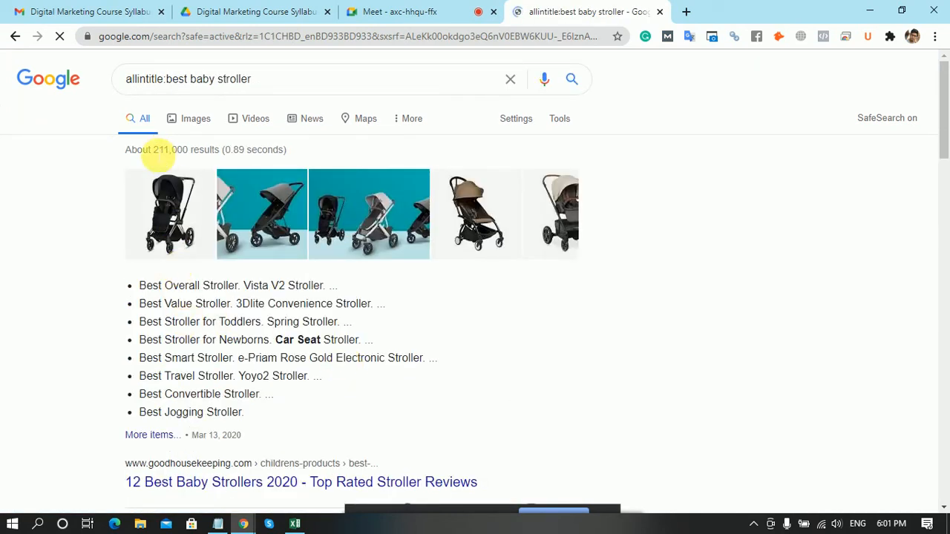
Highlight the allintitle result count, look through the results, and choose to wait for the unresponsive page.
left_click_drag(153, 151, 194, 158)
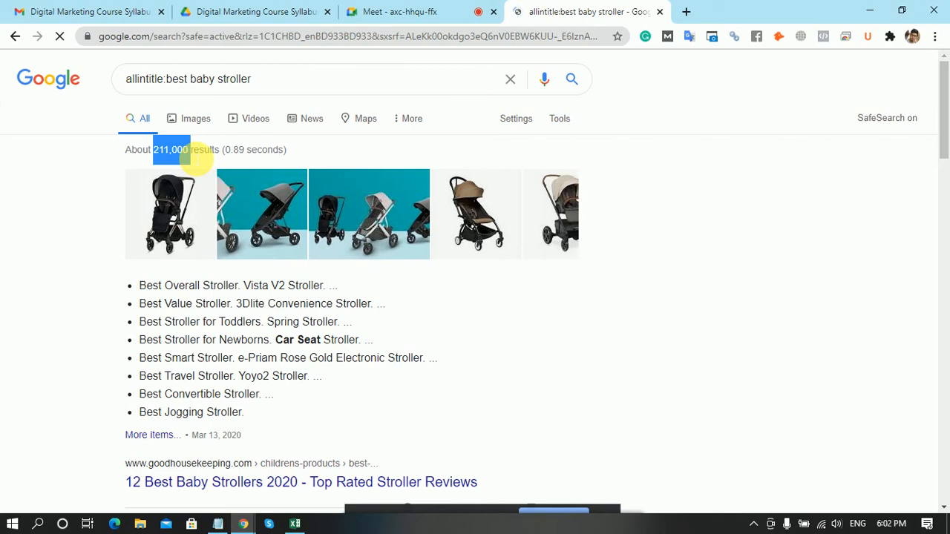
scroll(843, 178, "down", 3)
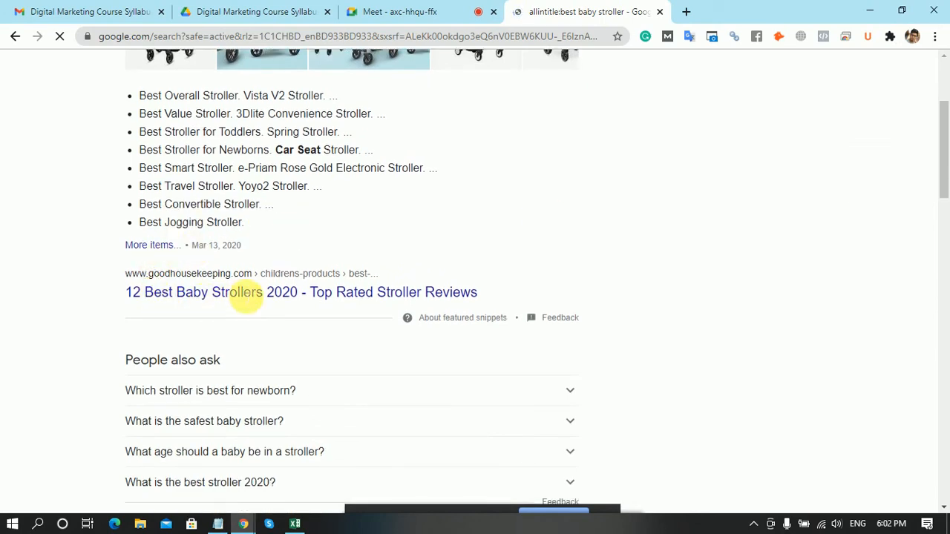
scroll(245, 293, "down", 5)
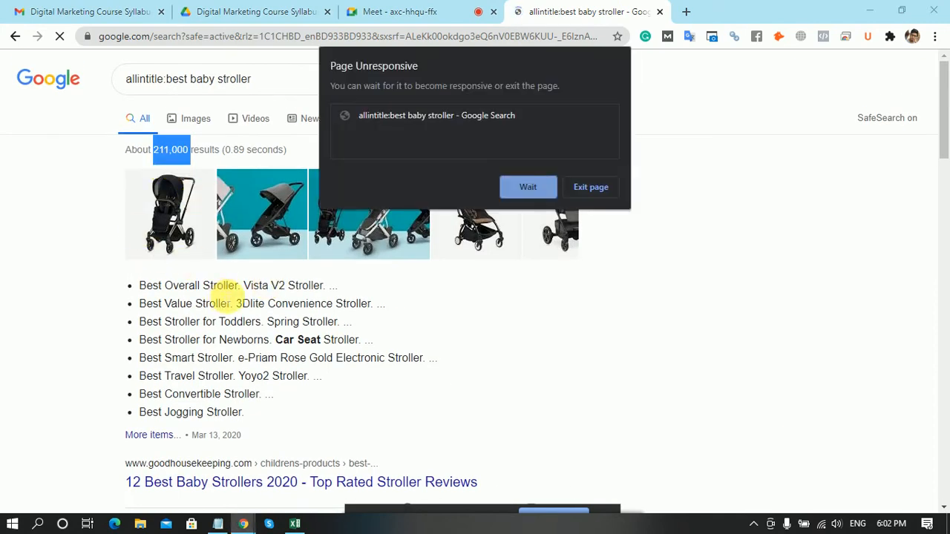
left_click(527, 187)
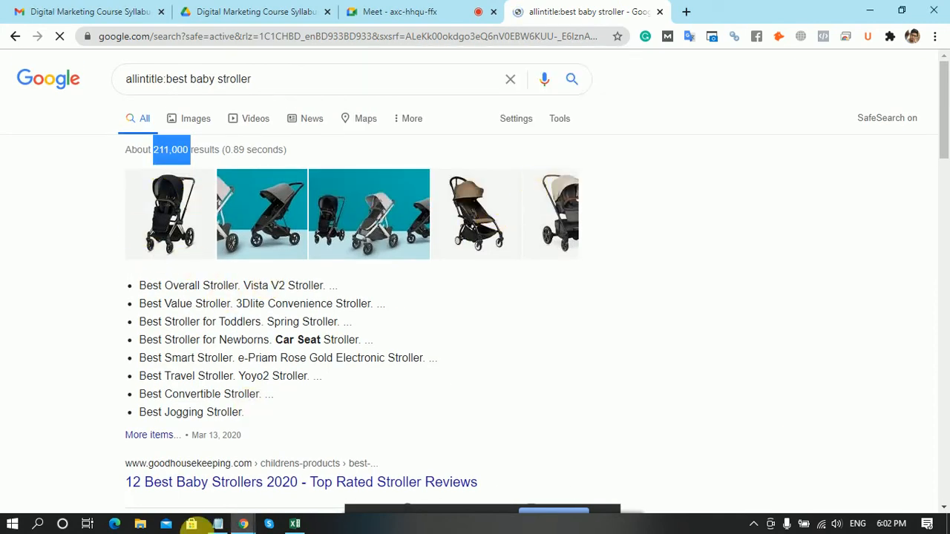
Switch to the Excel keyword sheet and enter 211000 in the Allintitle column for best baby stroller.
left_click(294, 525)
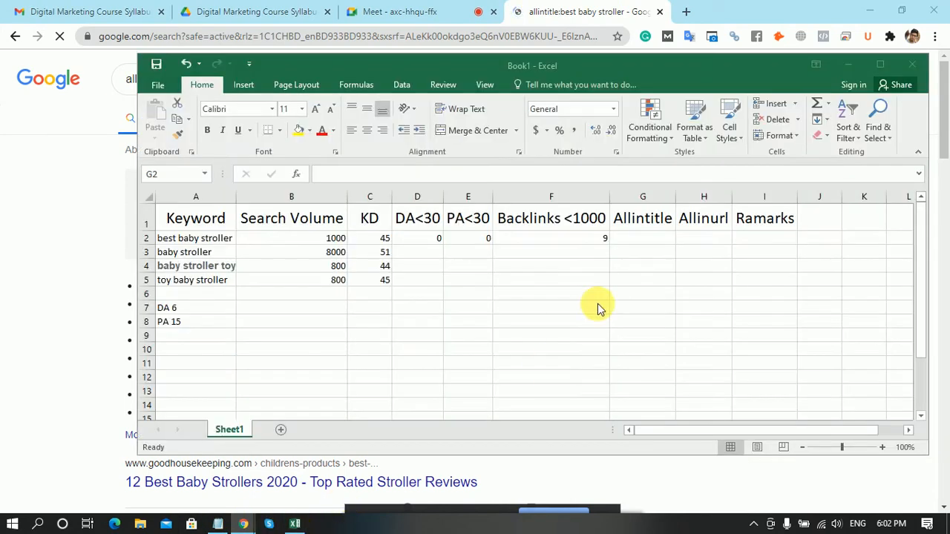
left_click(662, 236)
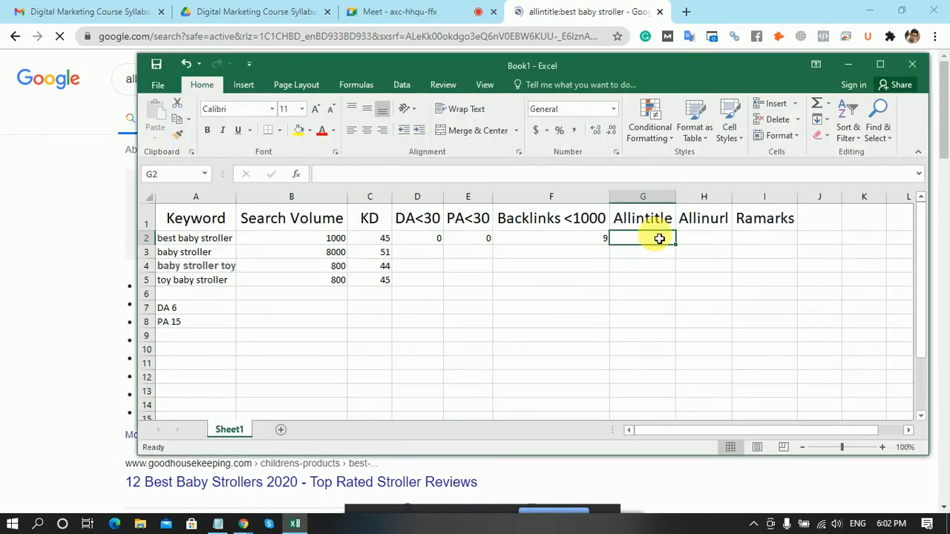
type("211000")
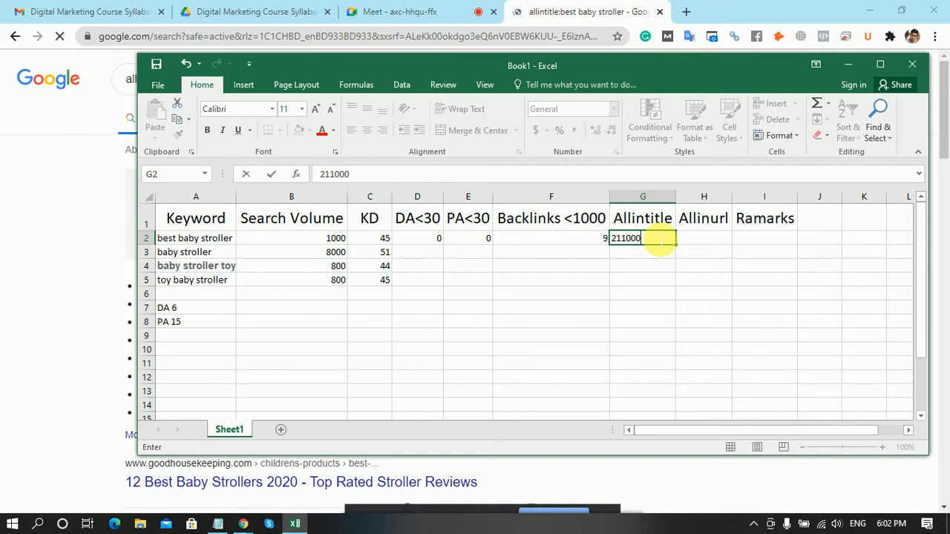
key("Tab")
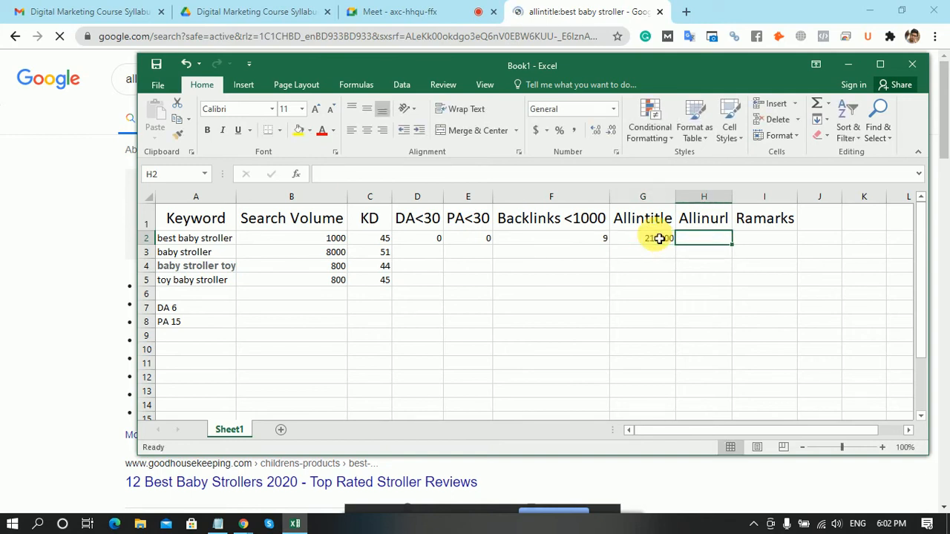
Switch to Chrome and show the screen recorder's toolbar.
left_click(598, 6)
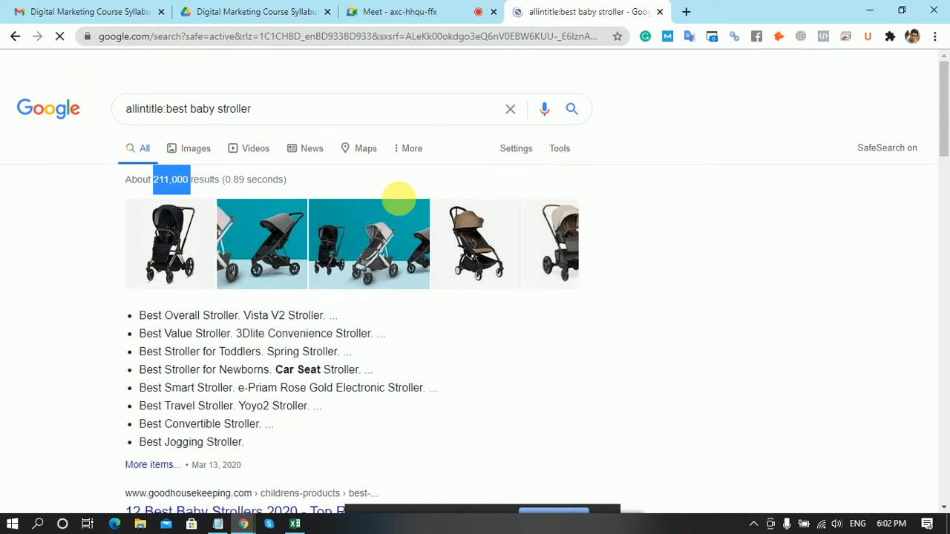
left_click(753, 524)
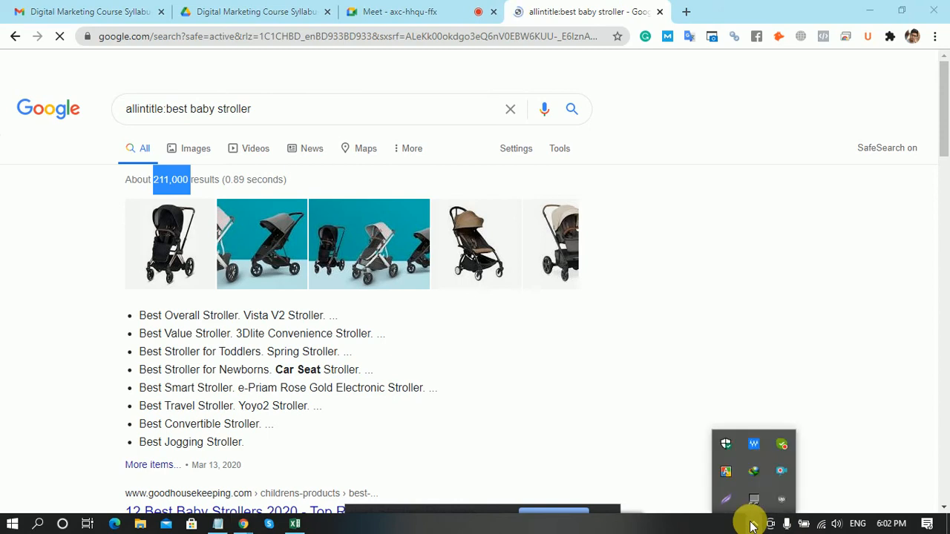
right_click(779, 466)
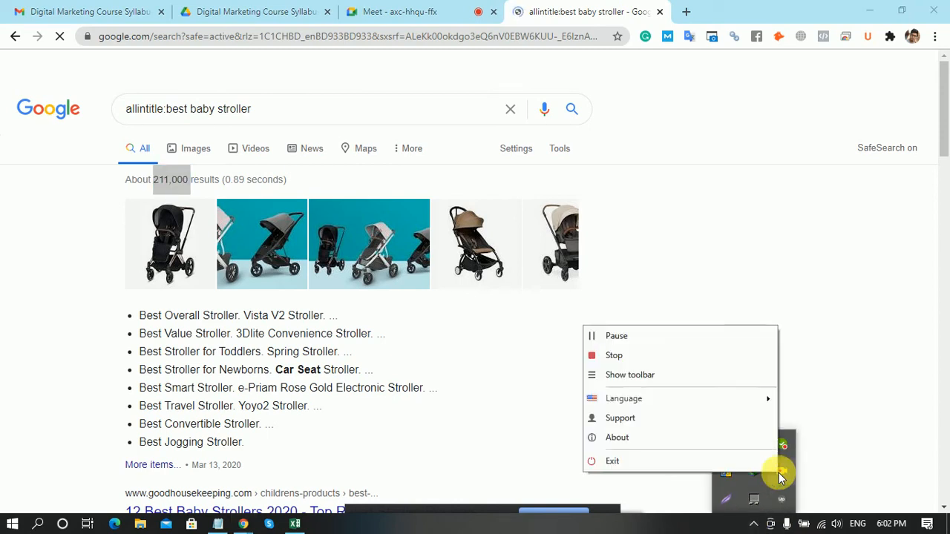
left_click(676, 374)
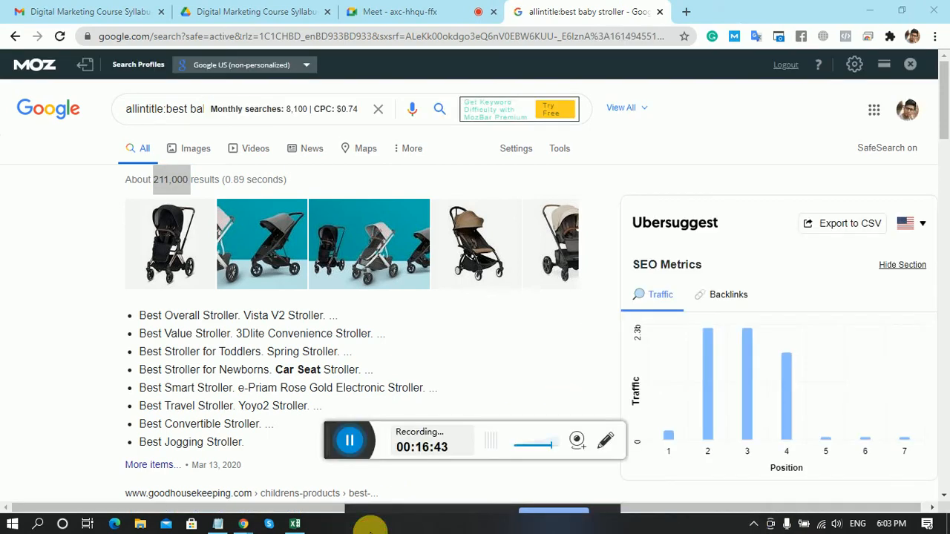
Change the Google query to allinurl:best baby stroller, run it, and look through the results.
left_click(162, 110)
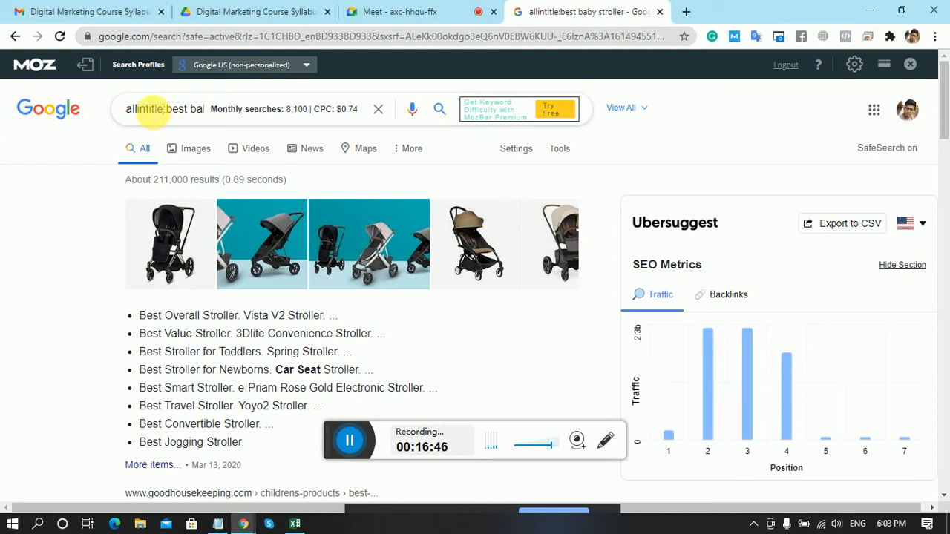
type("url")
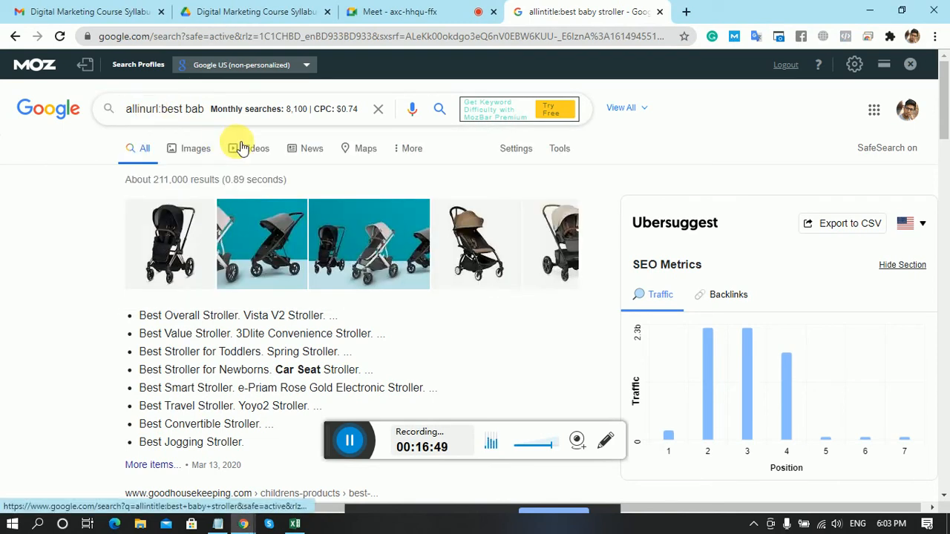
key("Return")
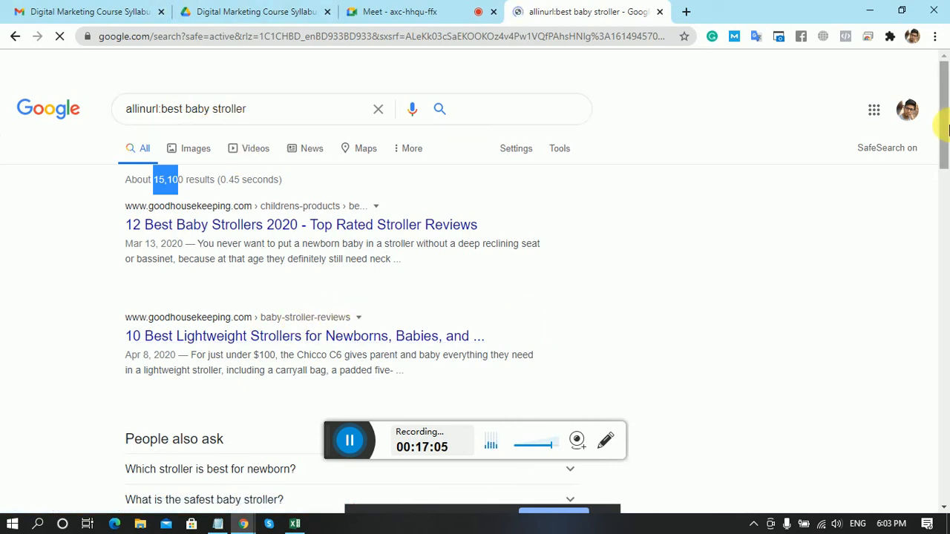
left_click_drag(945, 112, 945, 259)
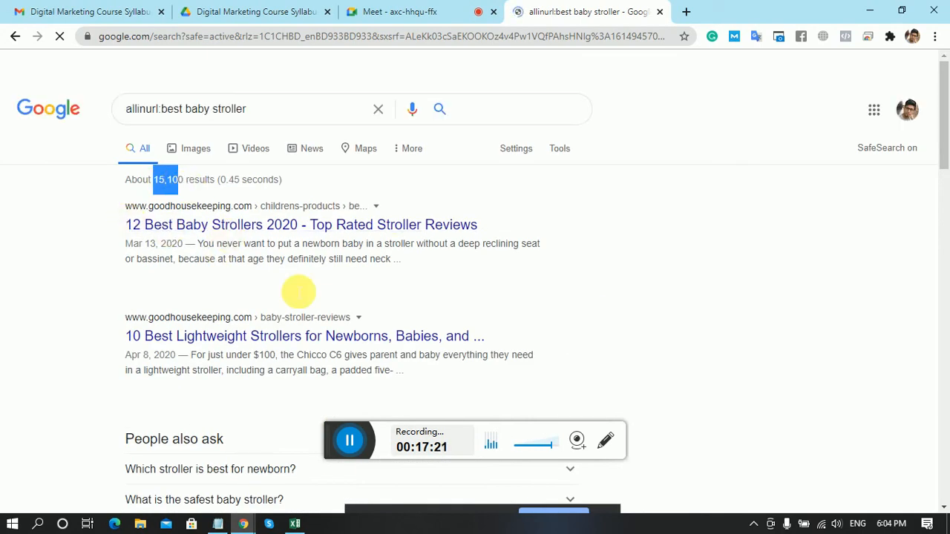
Switch to the Excel keyword sheet and enter 15100 in the Allinurl column for best baby stroller.
left_click(294, 523)
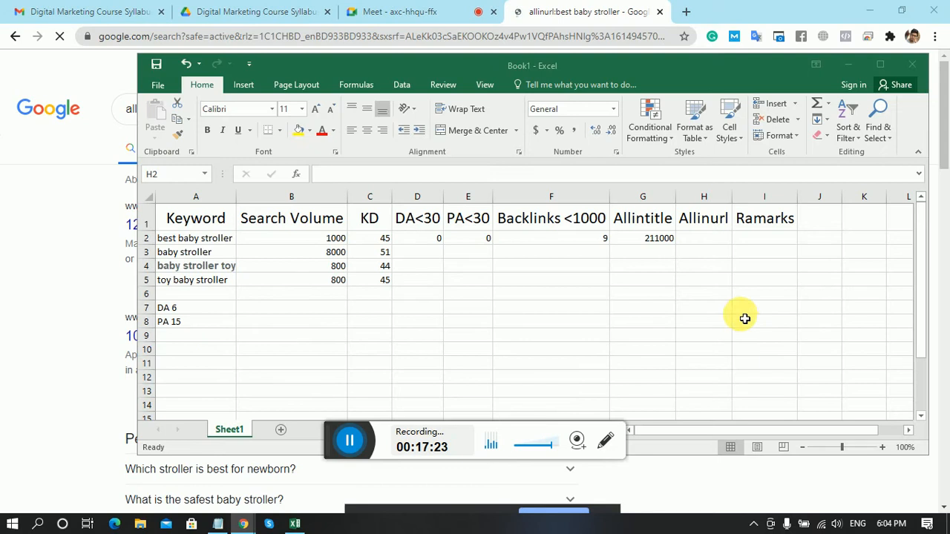
left_click(704, 244)
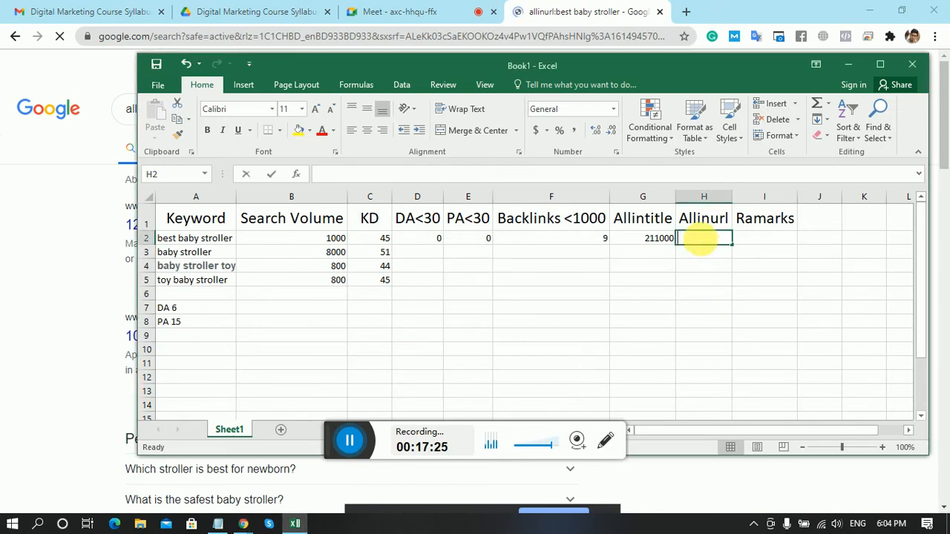
type("15100")
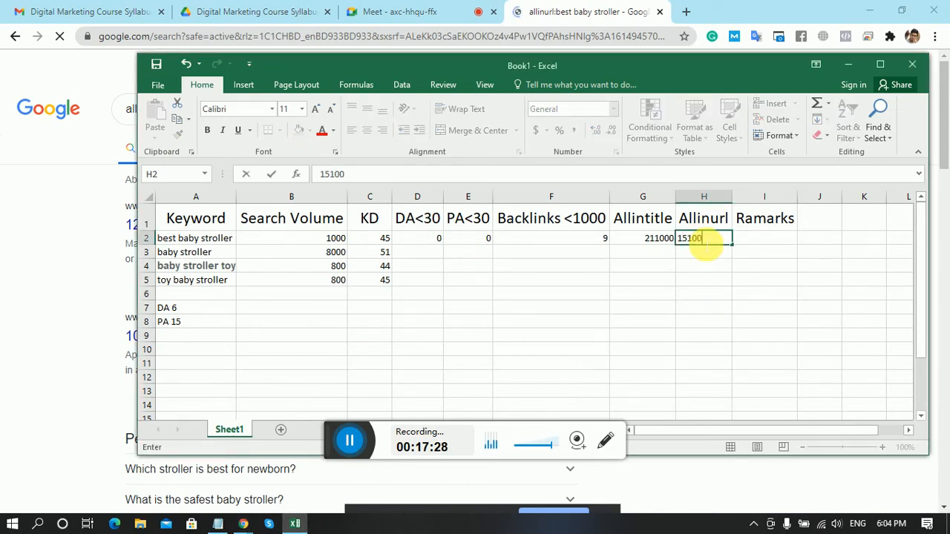
Copy the keyword baby stroller from the sheet, run it as a Google search in Chrome, and move the recorder toolbar out of the way.
left_click(217, 254)
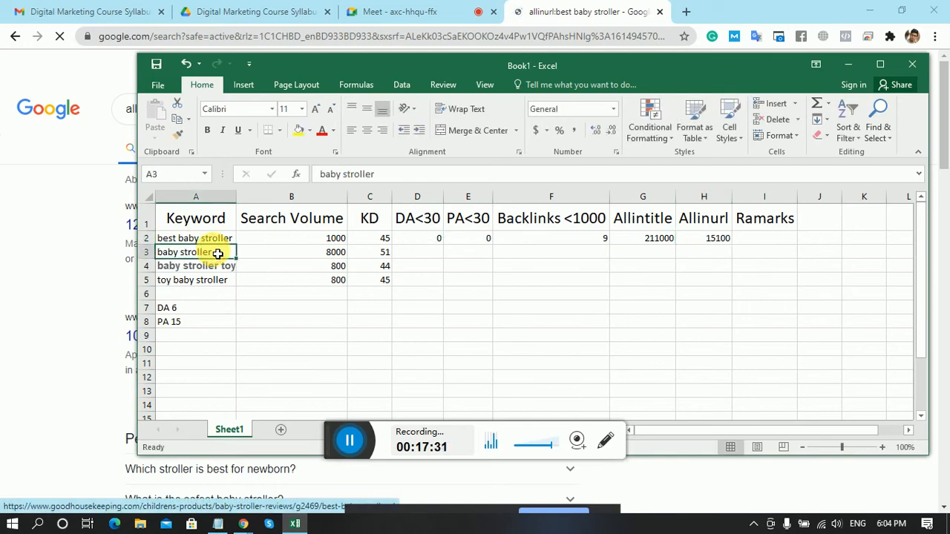
key("ctrl+c")
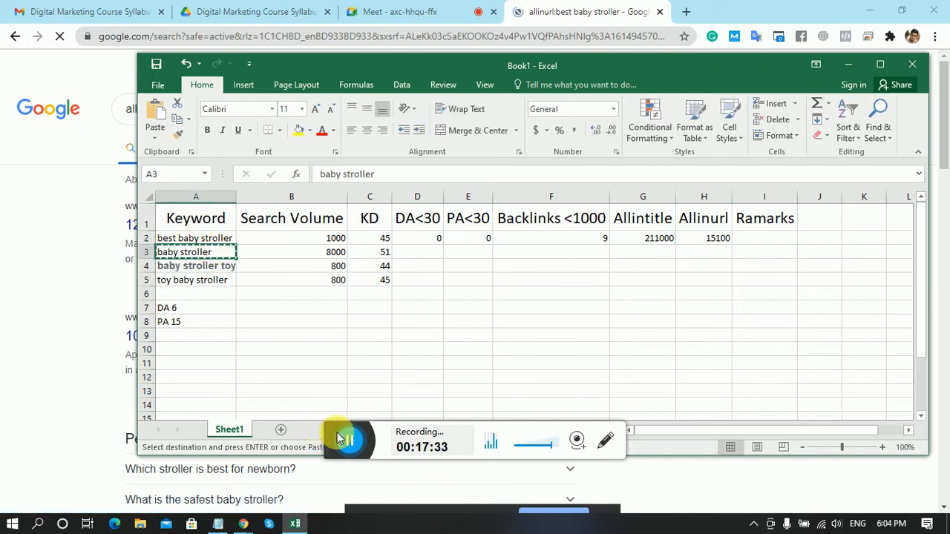
key("alt+Tab")
left_click_drag(335, 440, 351, 532)
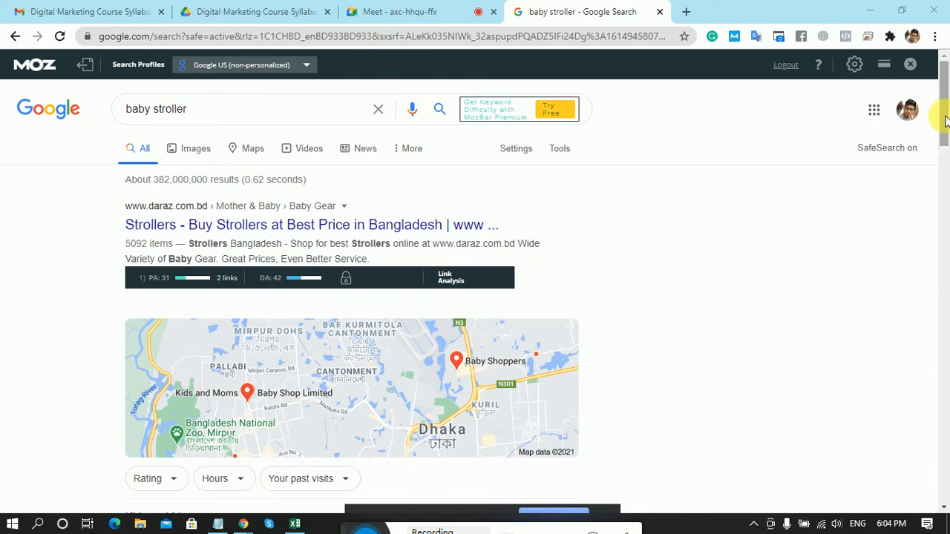
Examine the MozBar DA of each first-page Google result for baby stroller.
left_click_drag(943, 125, 940, 254)
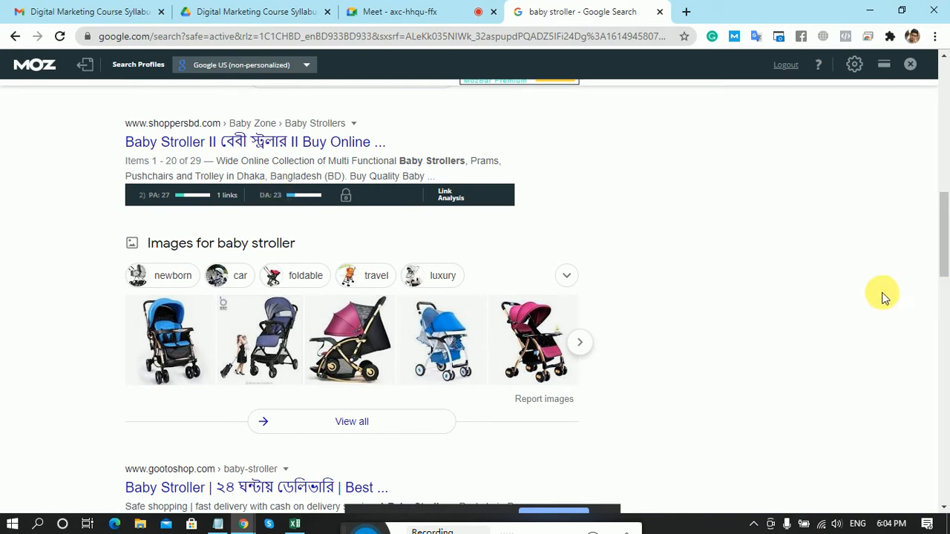
scroll(882, 297, "down", 4)
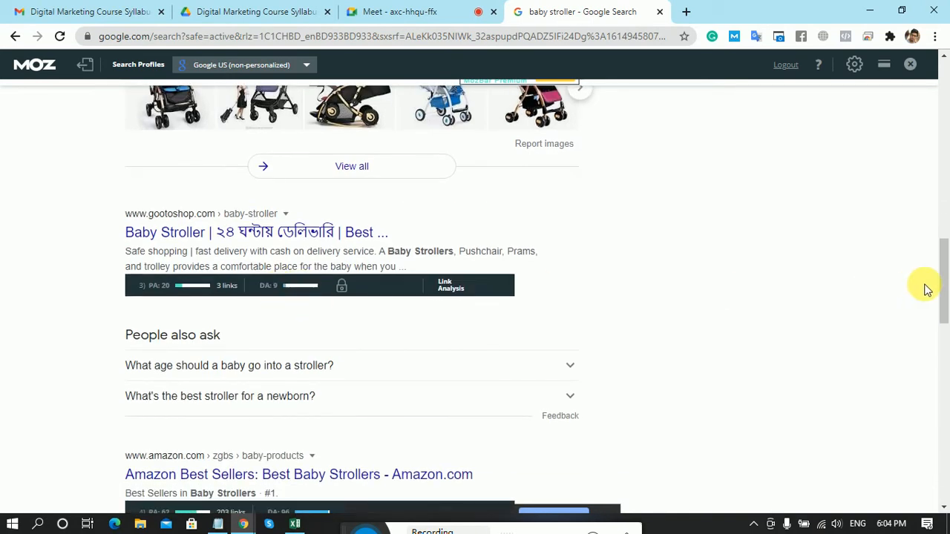
scroll(926, 289, "down", 3)
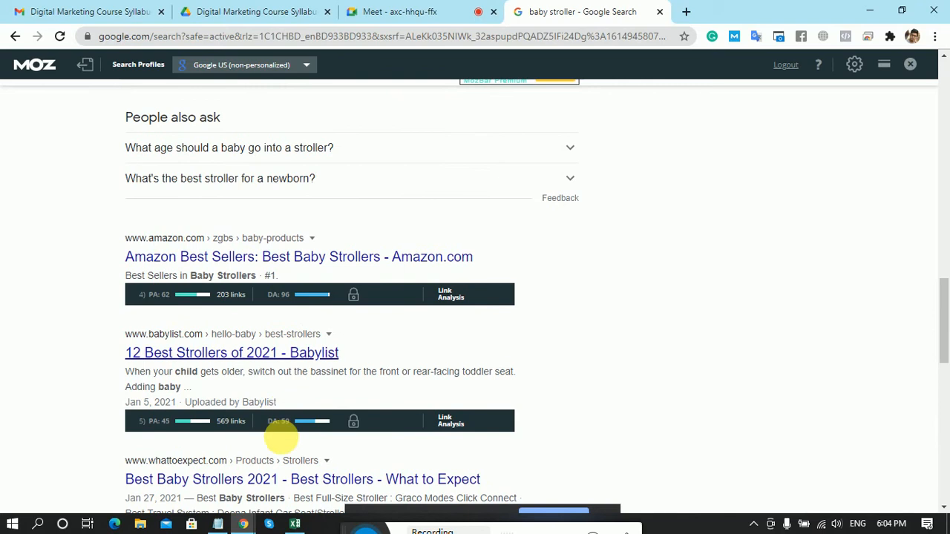
scroll(819, 437, "down", 2)
scroll(819, 435, "down", 3)
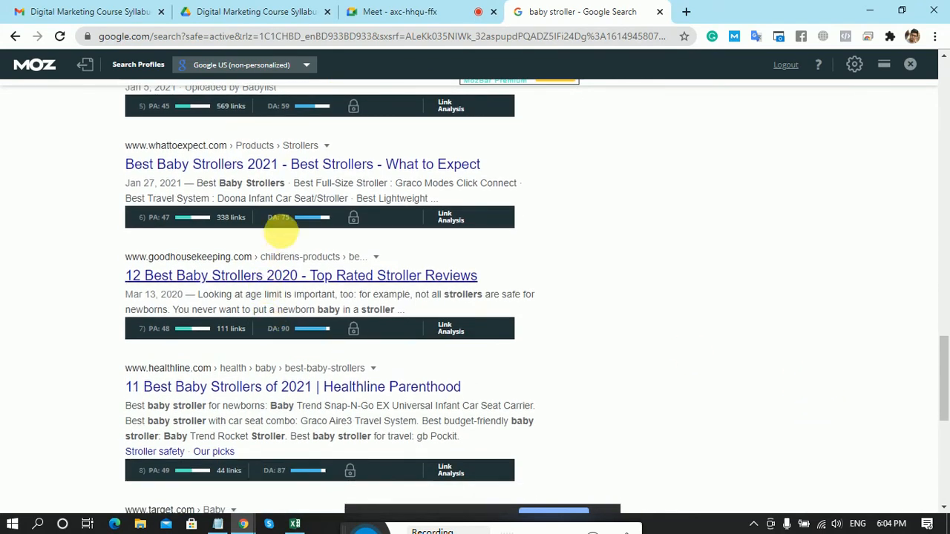
scroll(788, 290, "down", 5)
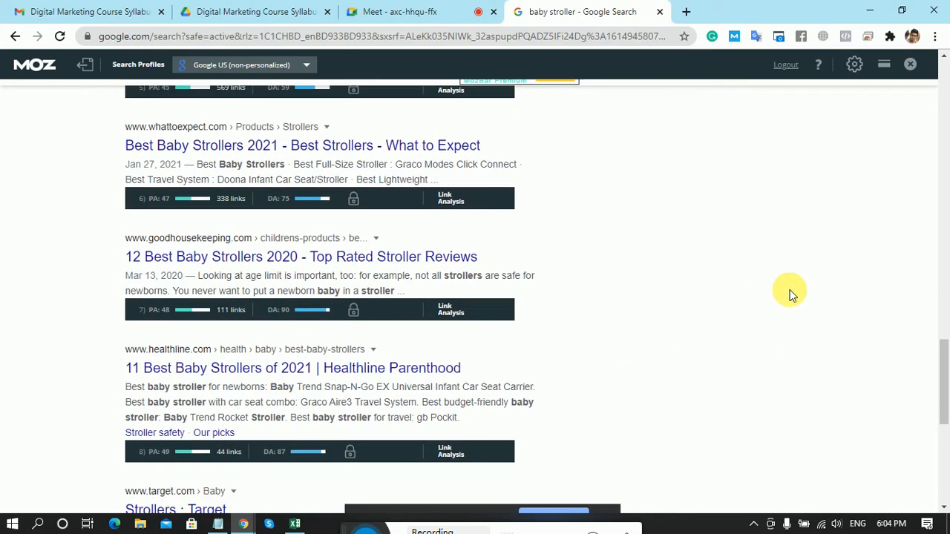
Switch to the Excel keyword sheet and enter 2 in the DA<30 column for baby stroller.
left_click(297, 525)
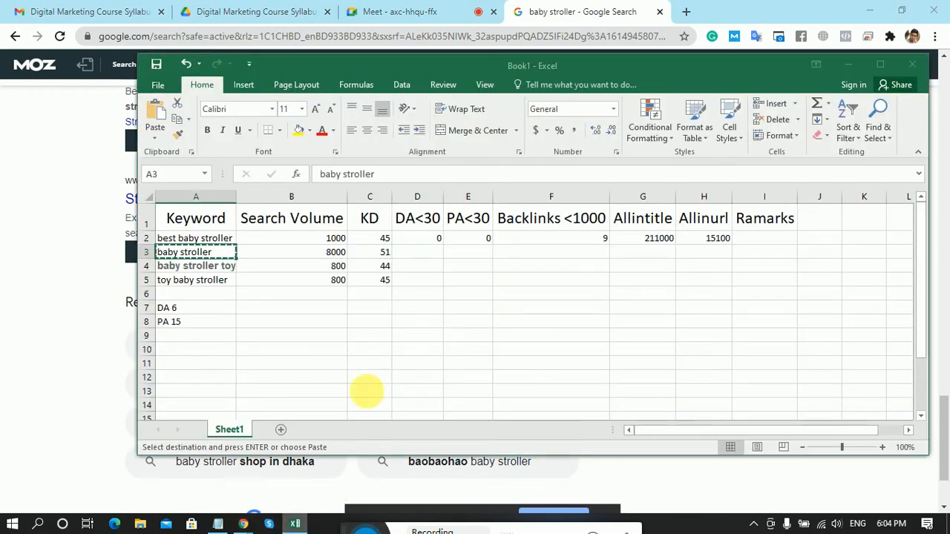
left_click(440, 259)
type("2")
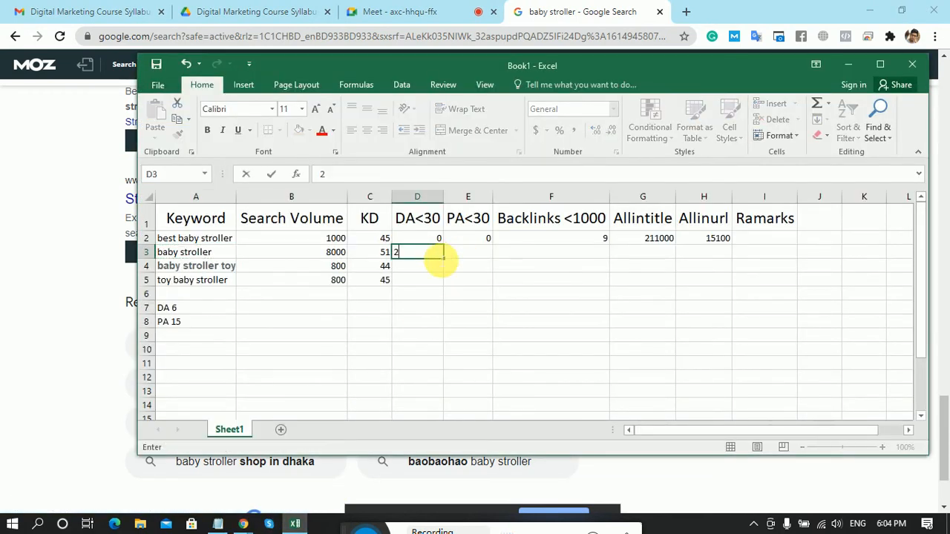
key("Tab")
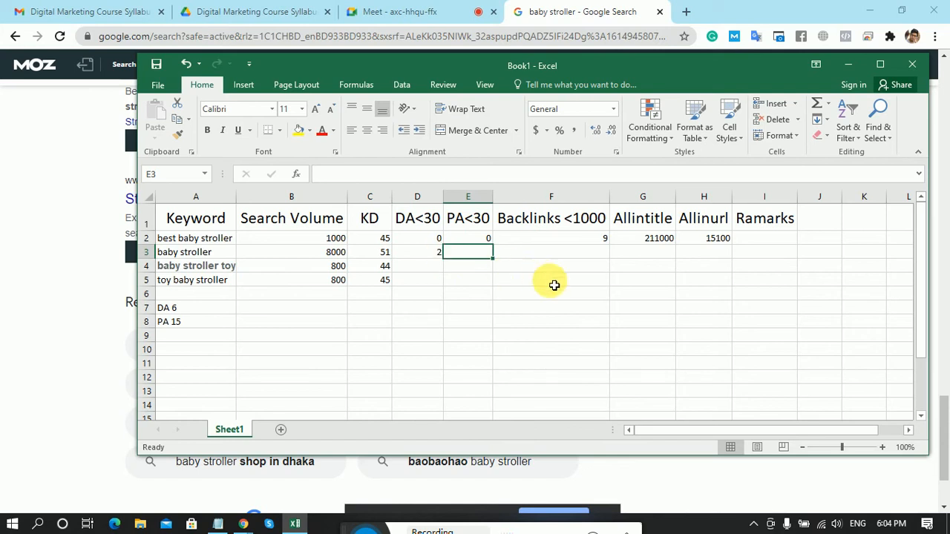
Switch to Chrome and examine the MozBar PA of each first-page Google result for baby stroller.
left_click(9, 199)
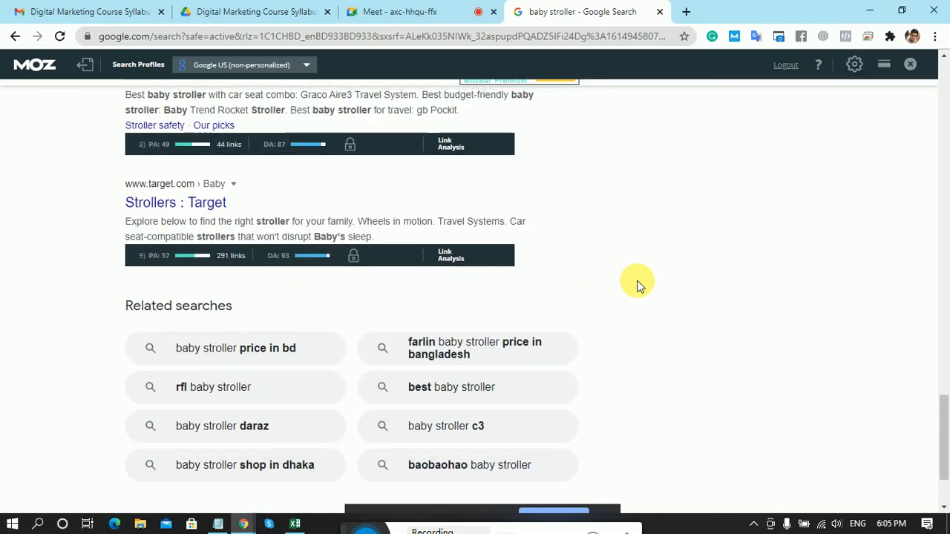
scroll(636, 284, "up", 3)
scroll(636, 283, "up", 3)
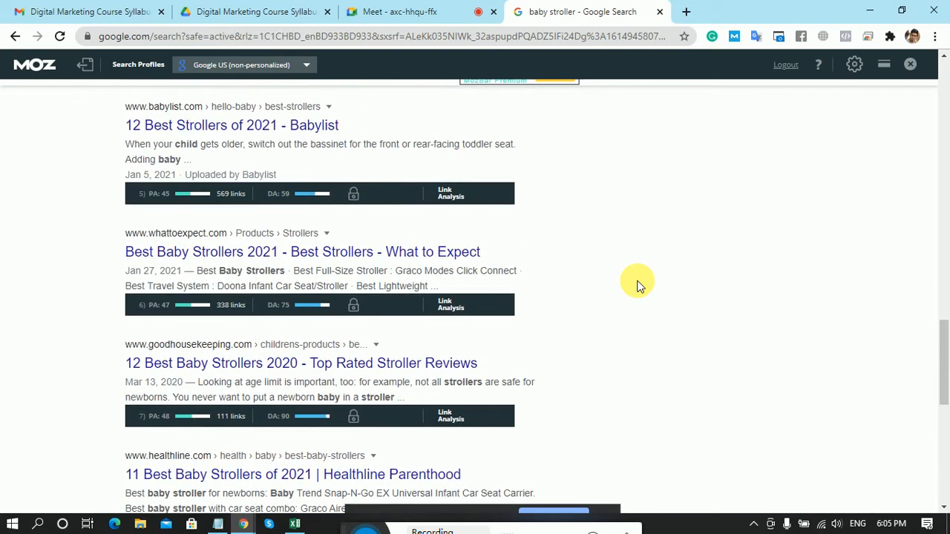
scroll(637, 285, "up", 2)
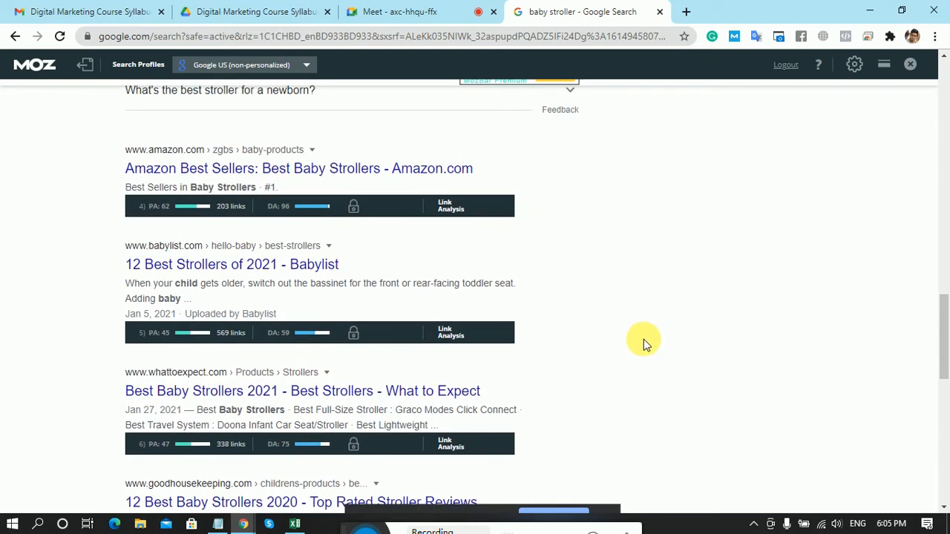
scroll(660, 256, "up", 4)
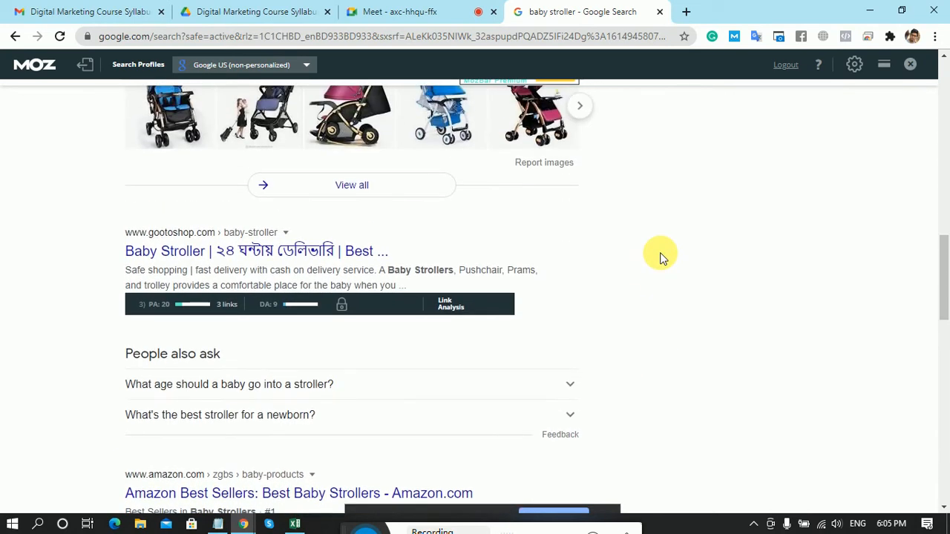
scroll(799, 270, "up", 1)
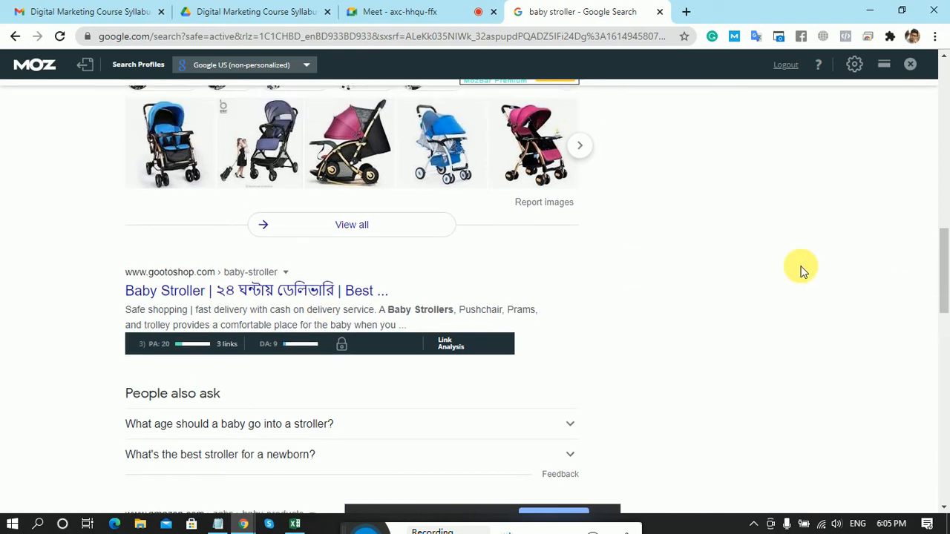
scroll(798, 268, "up", 3)
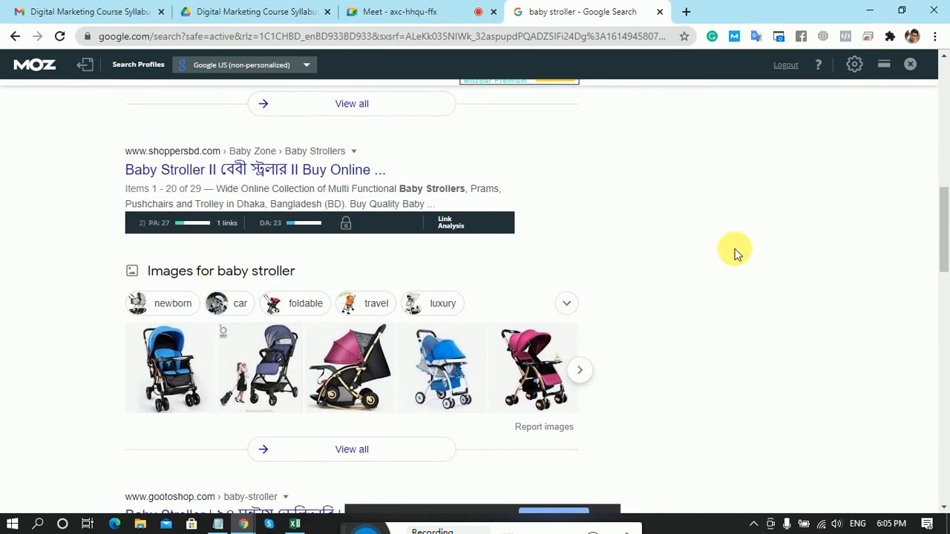
scroll(735, 252, "up", 8)
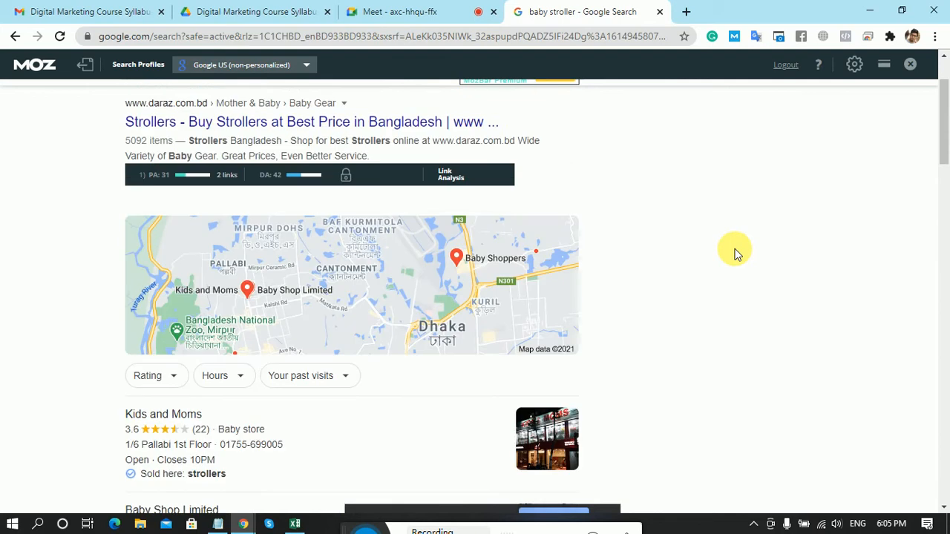
scroll(734, 252, "up", 2)
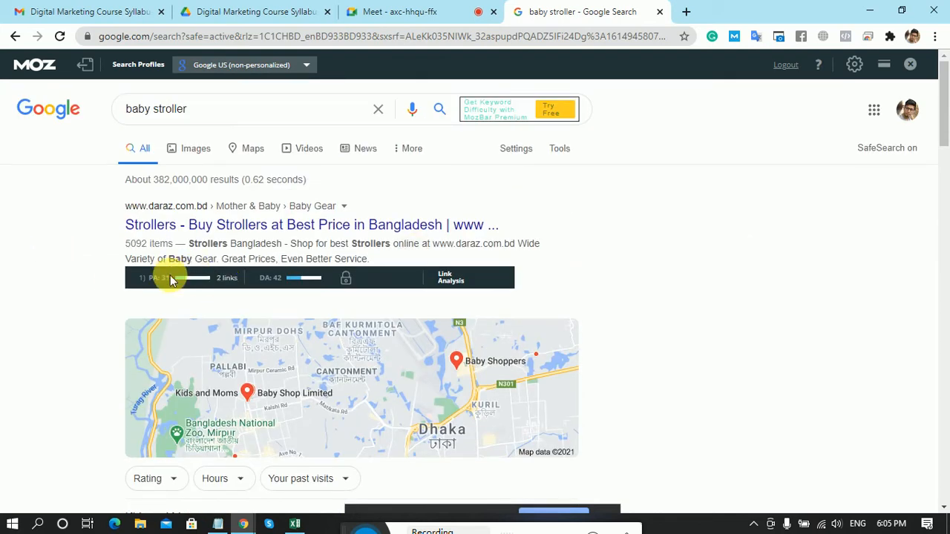
Switch to the Excel keyword sheet and enter 2 in the PA<30 column for baby stroller.
left_click(295, 525)
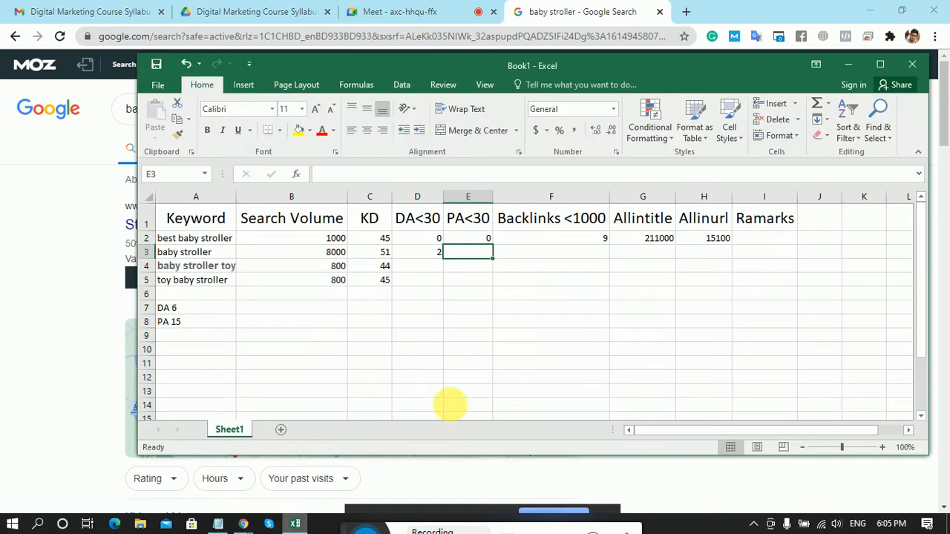
type("2")
key("Tab")
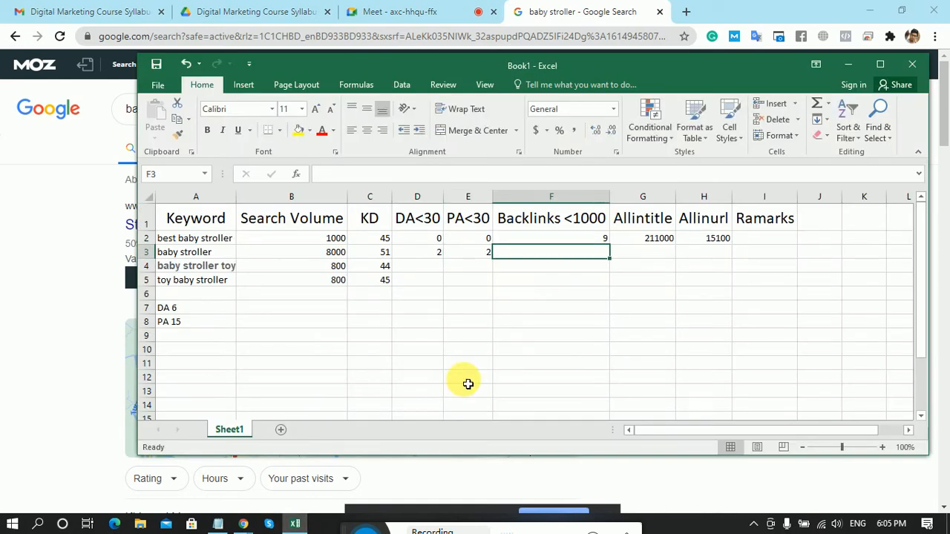
Check the MozBar link counts of the baby stroller results in Chrome and enter 9 in that keyword's Backlinks <1000 cell in Excel.
left_click(5, 292)
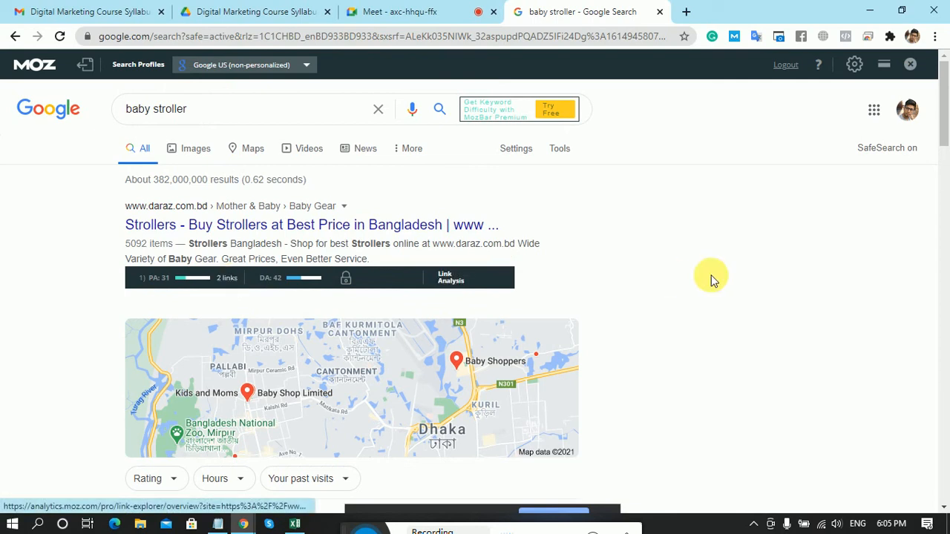
scroll(711, 279, "down", 6)
scroll(711, 279, "down", 8)
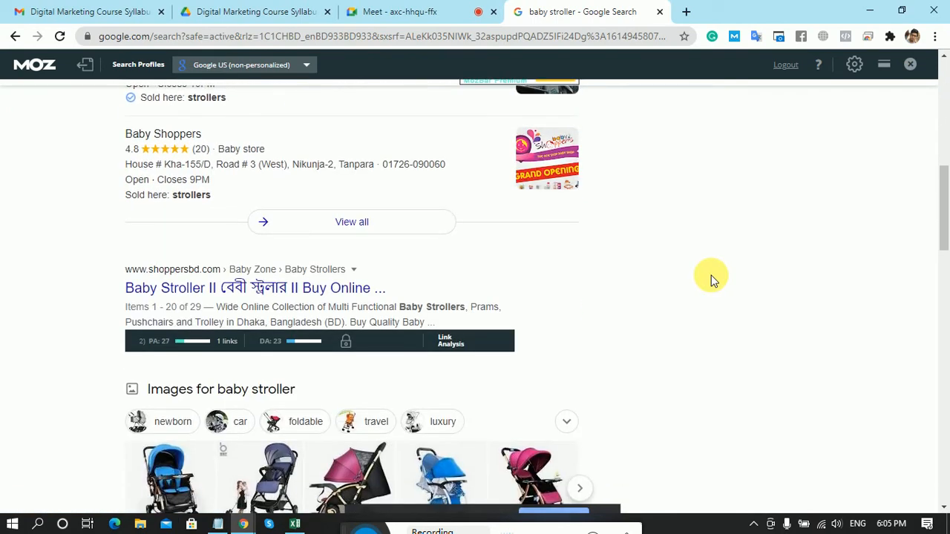
scroll(711, 279, "down", 2)
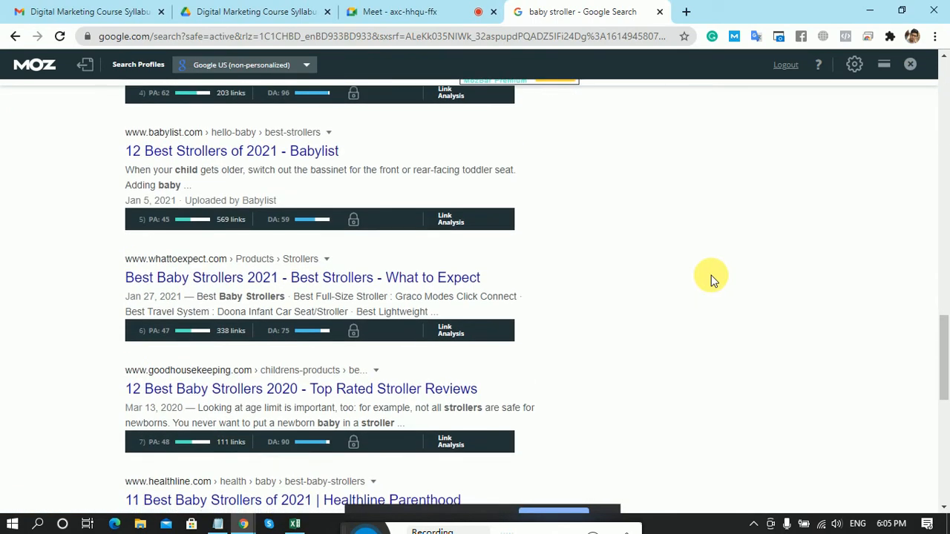
scroll(711, 279, "down", 5)
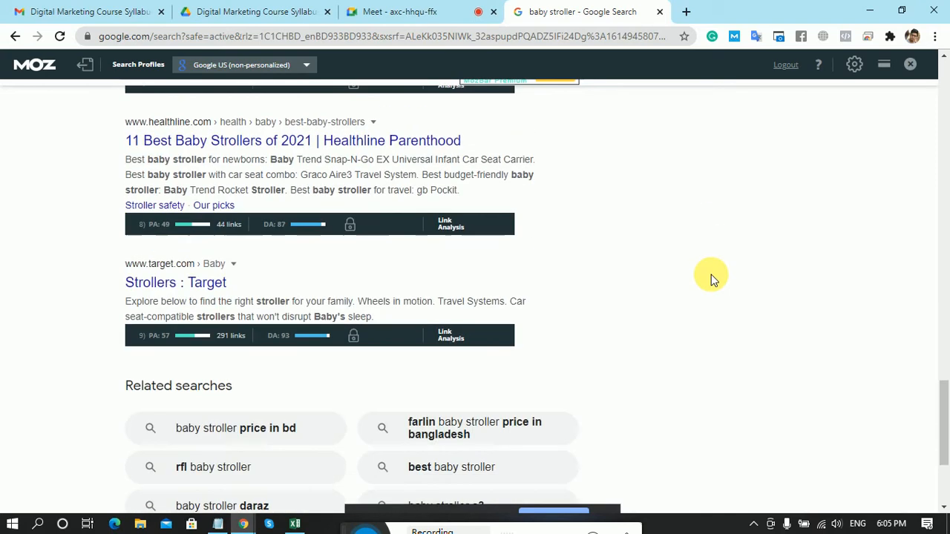
scroll(729, 271, "down", 2)
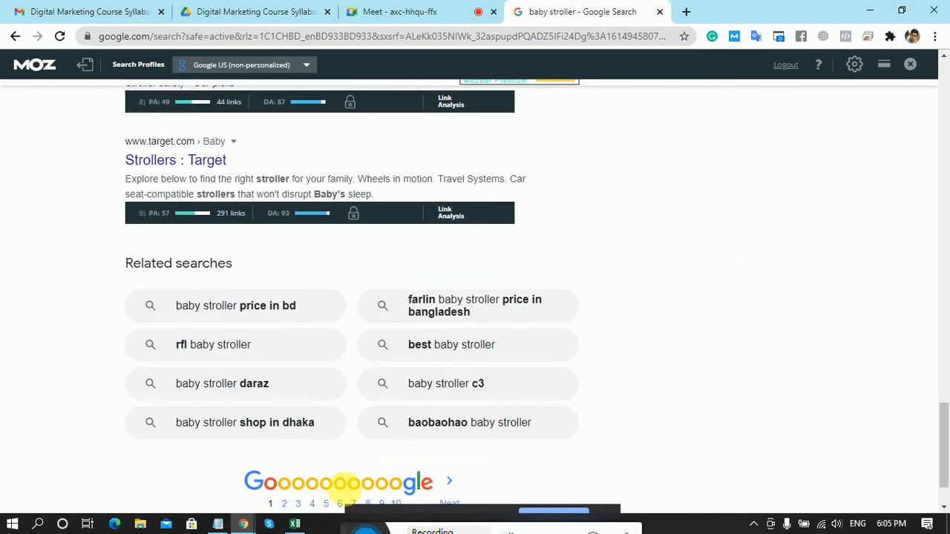
left_click(295, 524)
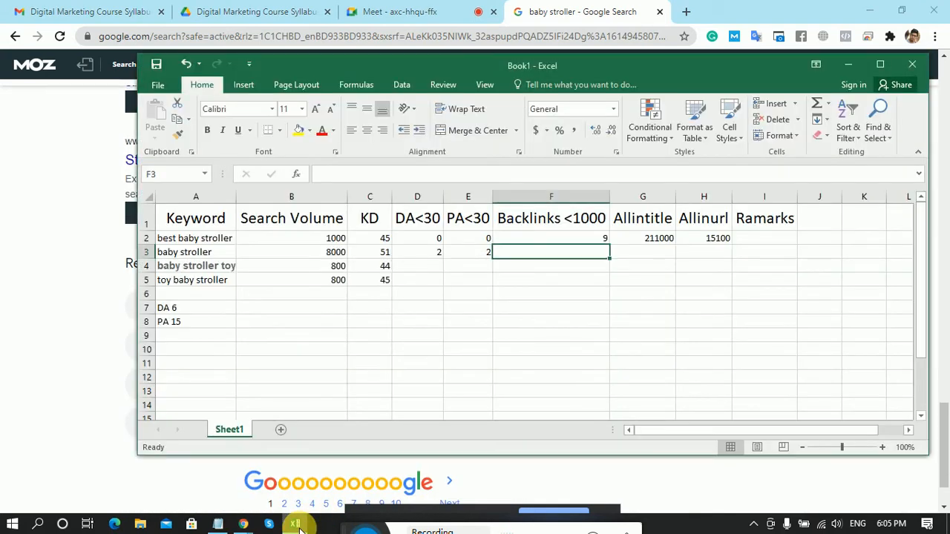
type("9")
key("Tab")
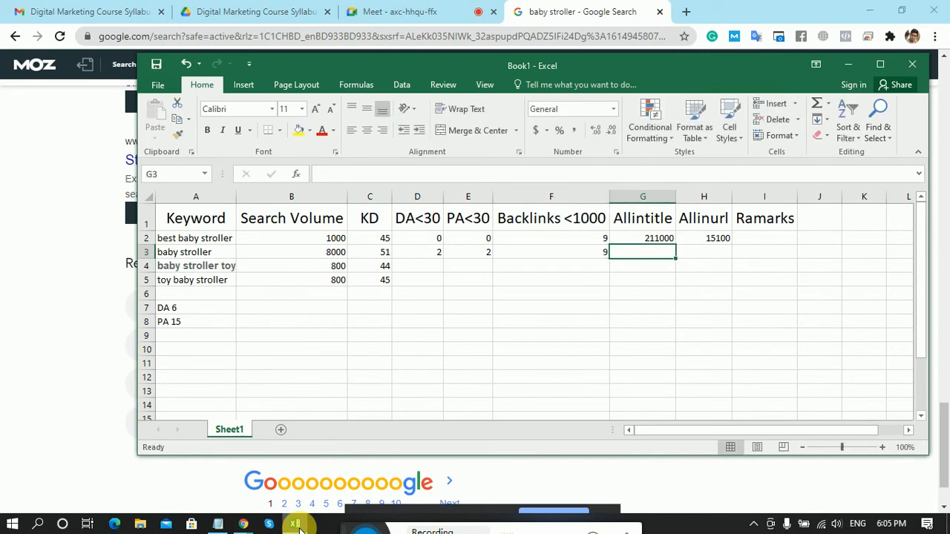
Switch to Chrome, run the Google search allintitle:baby stroller, and move the recorder toolbar out of the way.
left_click(6, 375)
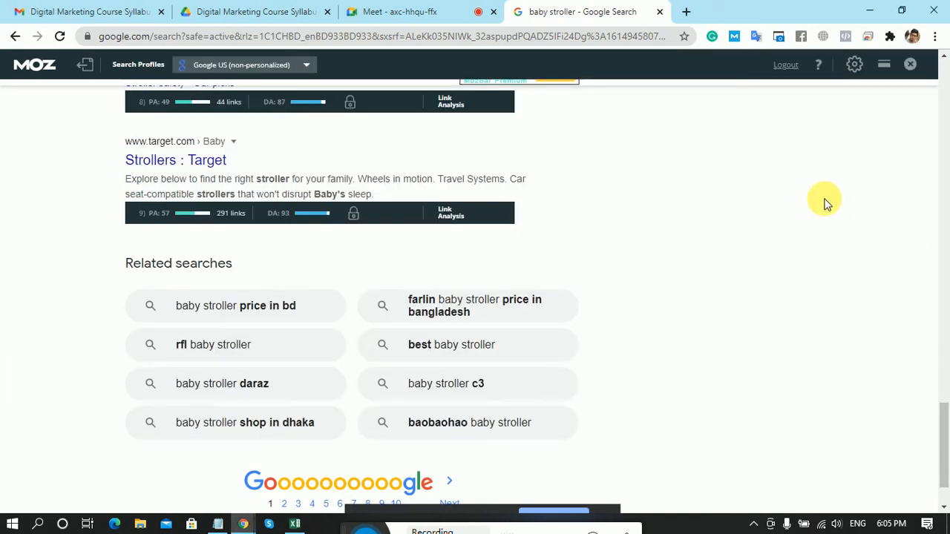
scroll(824, 205, "up", 20)
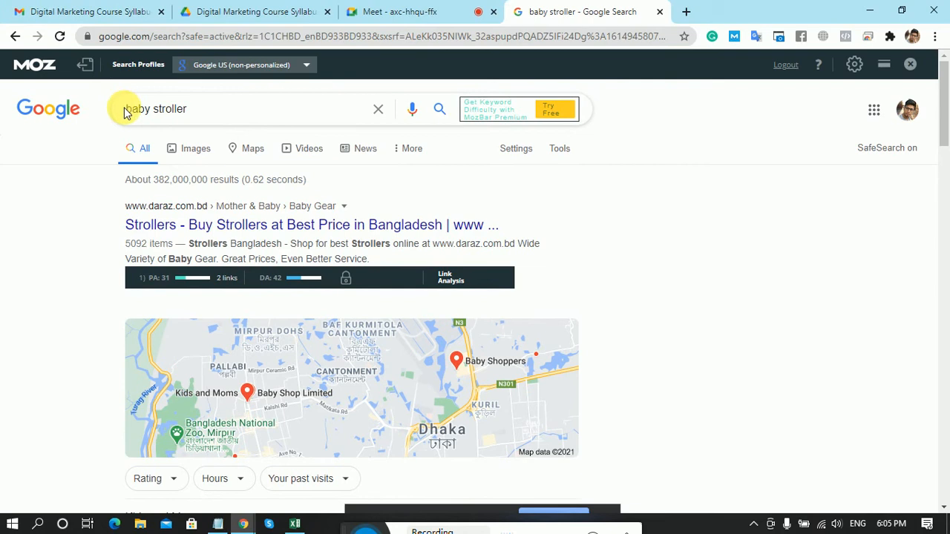
left_click(132, 110)
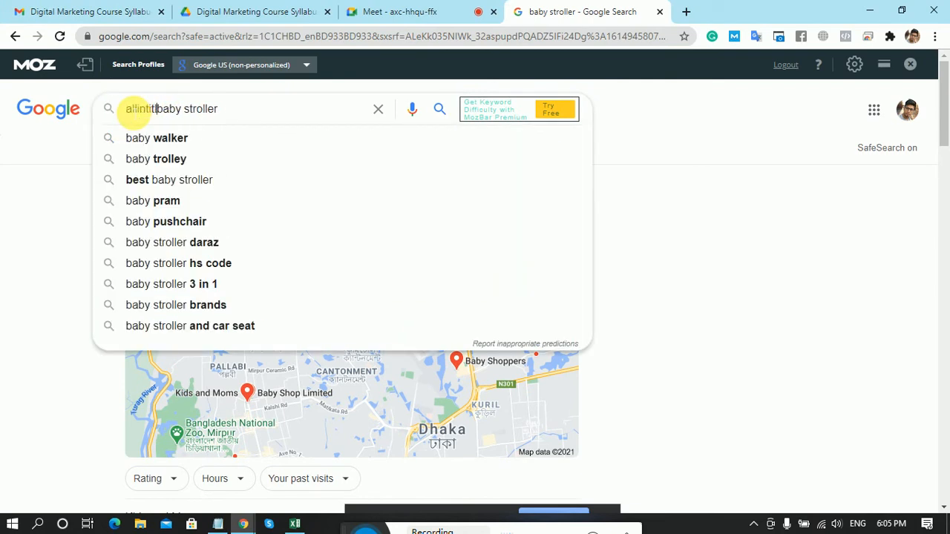
type("allintitle:")
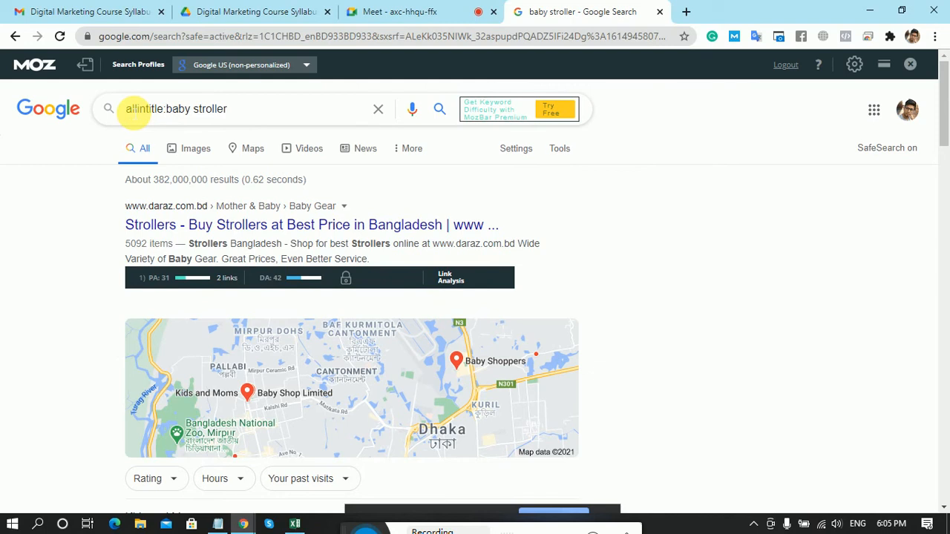
key("Return")
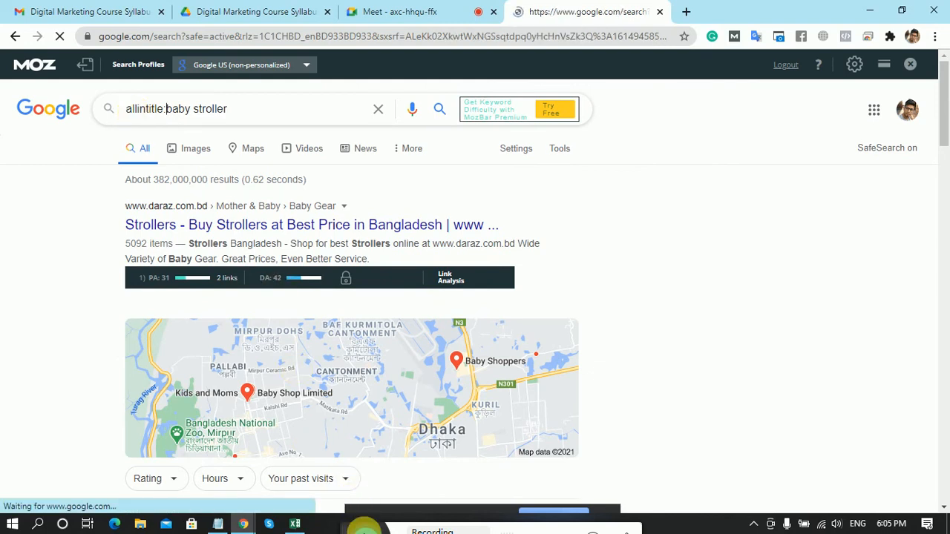
left_click(365, 528)
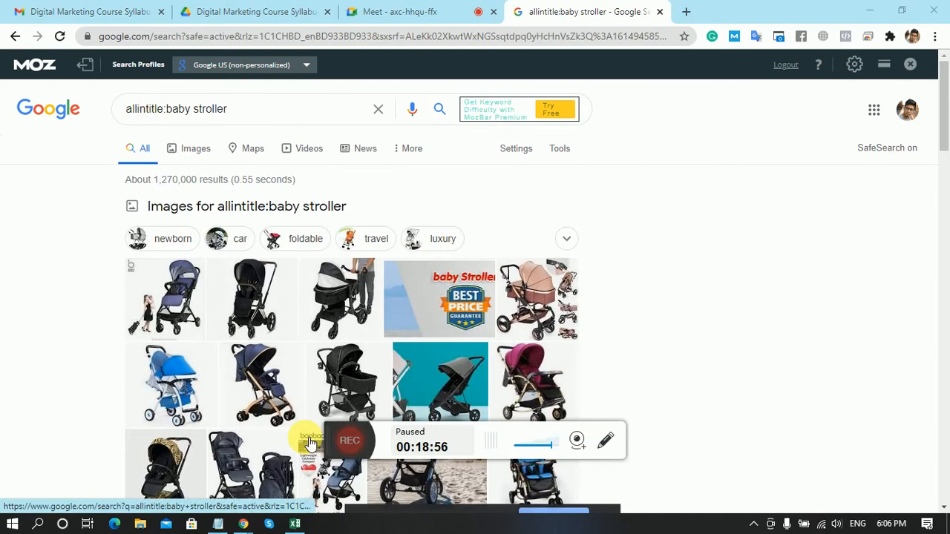
left_click(332, 439)
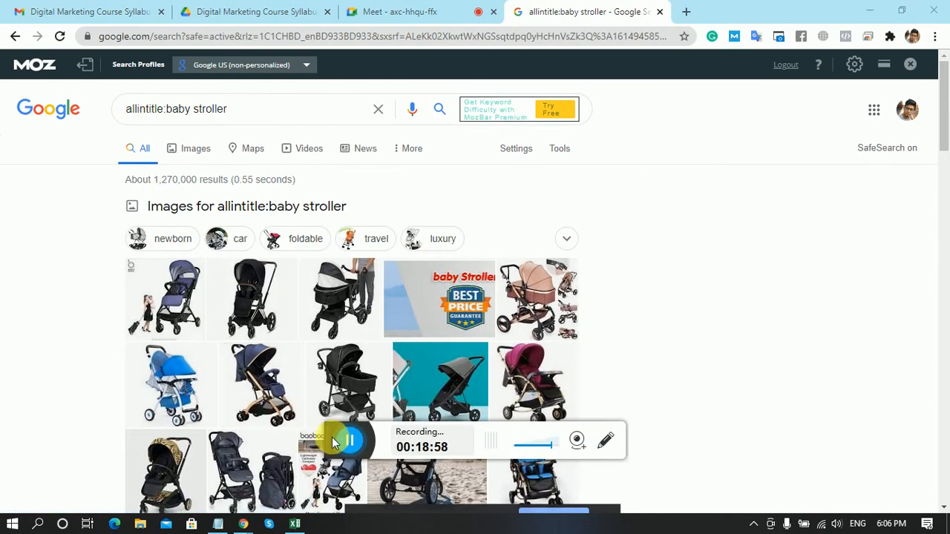
left_click_drag(332, 438, 336, 523)
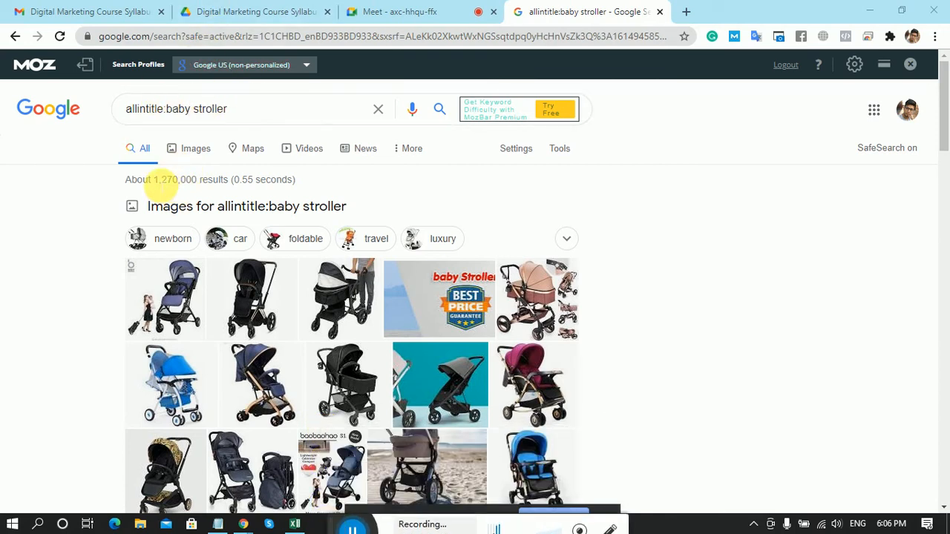
Copy the result count 1,270,000 into the Allintitle column for baby stroller in the Excel sheet.
double_click(187, 182)
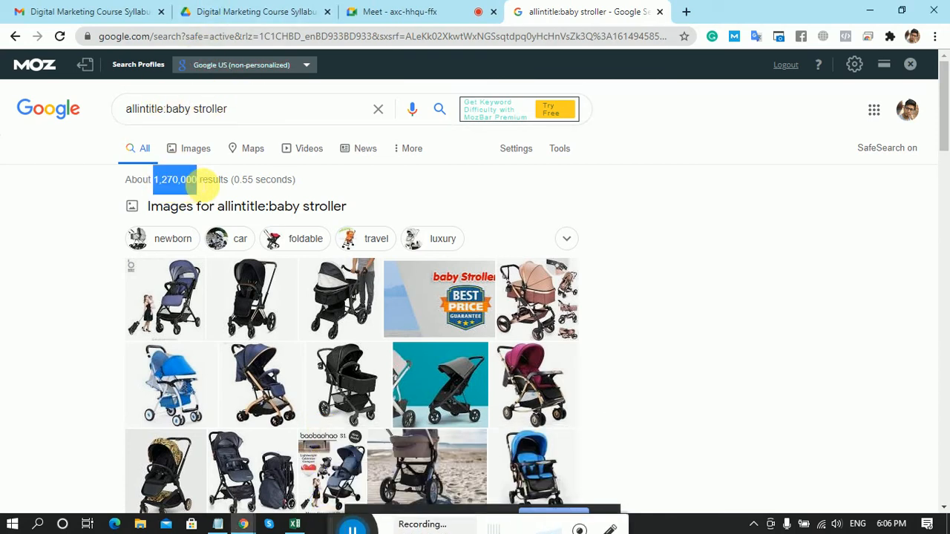
left_click(295, 524)
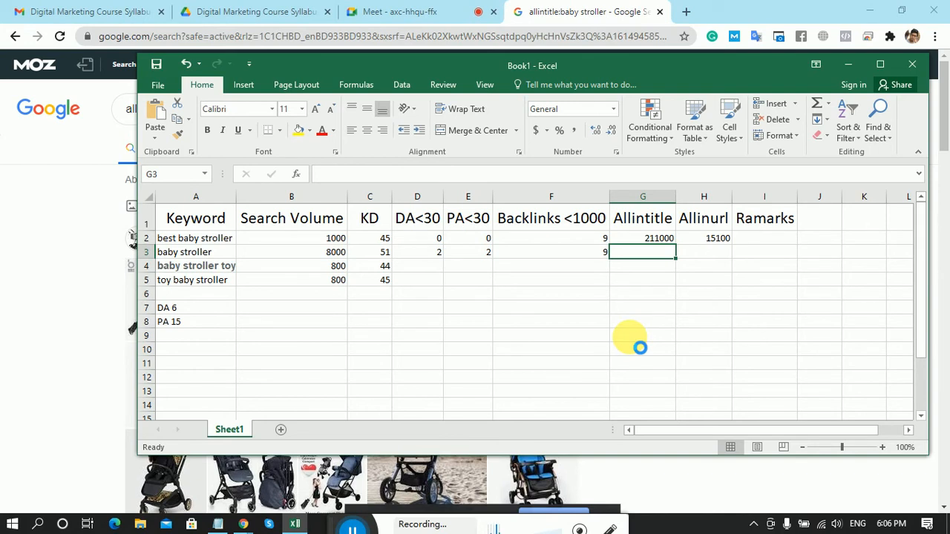
Run the Google search allinurl:baby stroller in Chrome and copy its result count, 1,100,000, into the keyword's Allinurl cell in Excel.
left_click(576, 6)
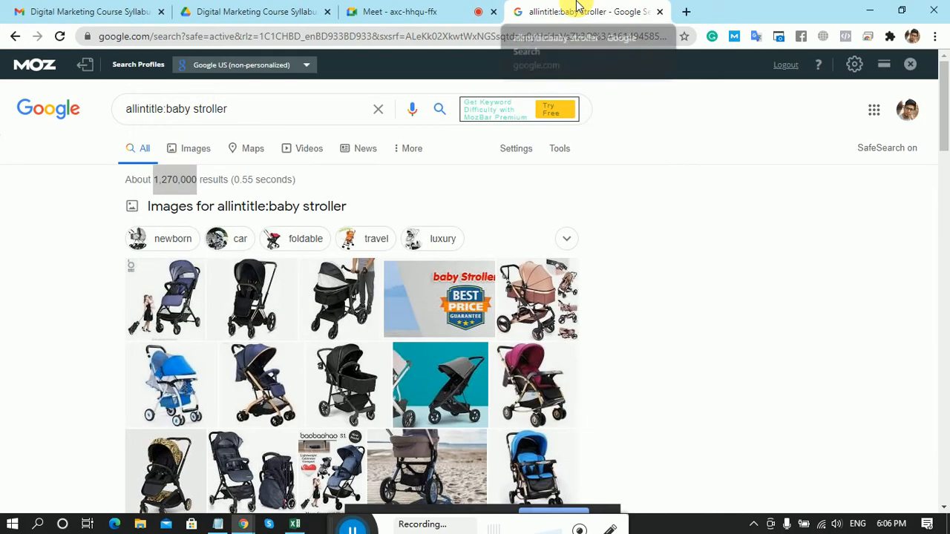
left_click(165, 111)
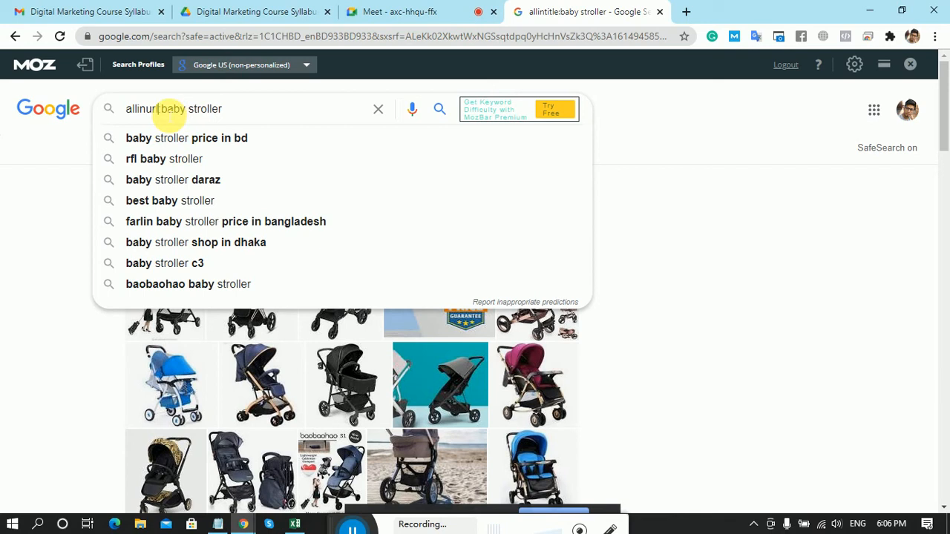
type("url")
key("Return")
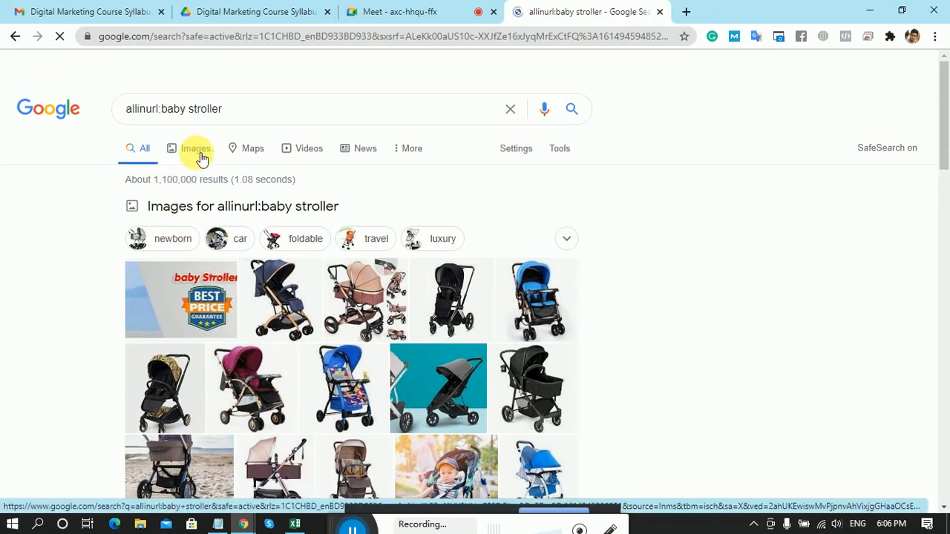
left_click(294, 524)
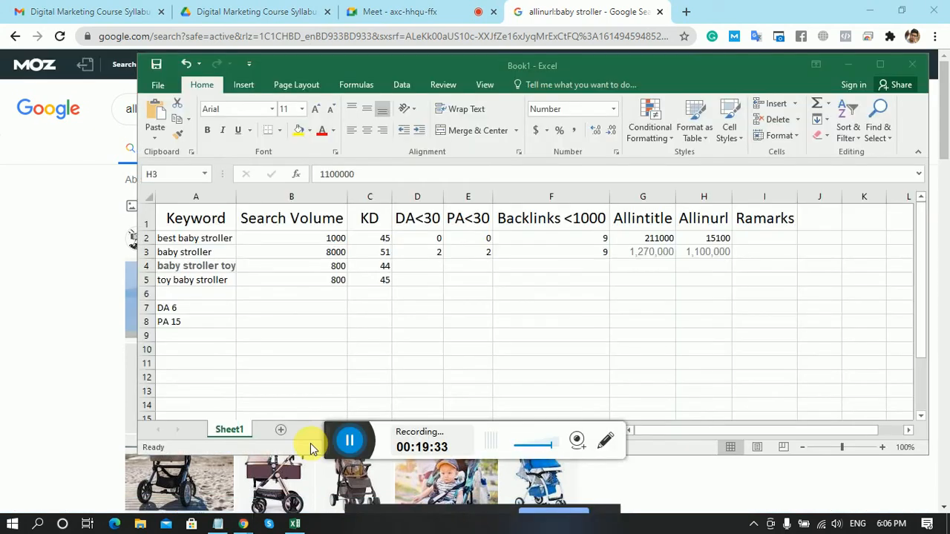
Copy the keyword baby stroller toy from the sheet and run it as a Google search in Chrome.
left_click(214, 269)
key("ctrl+c")
left_click(60, 252)
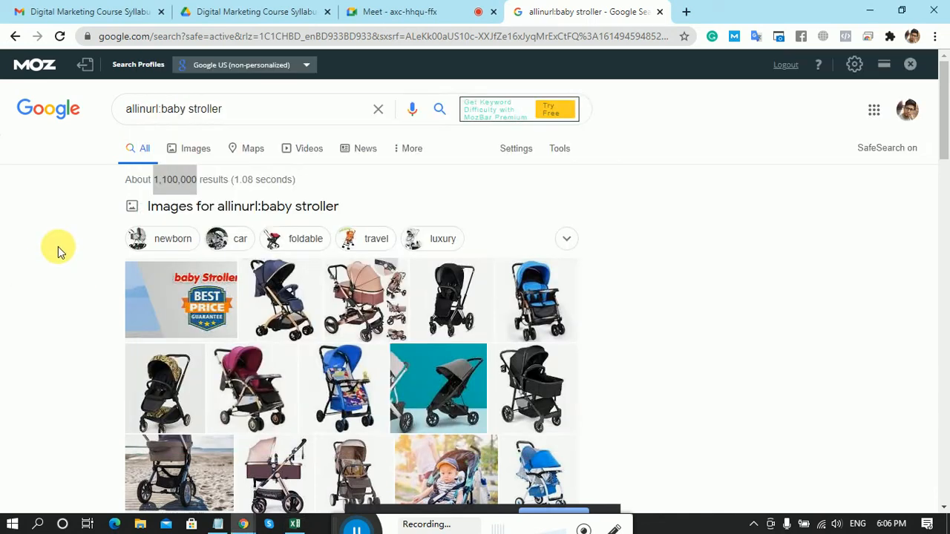
left_click(259, 117)
key("ctrl+a")
key("ctrl+v")
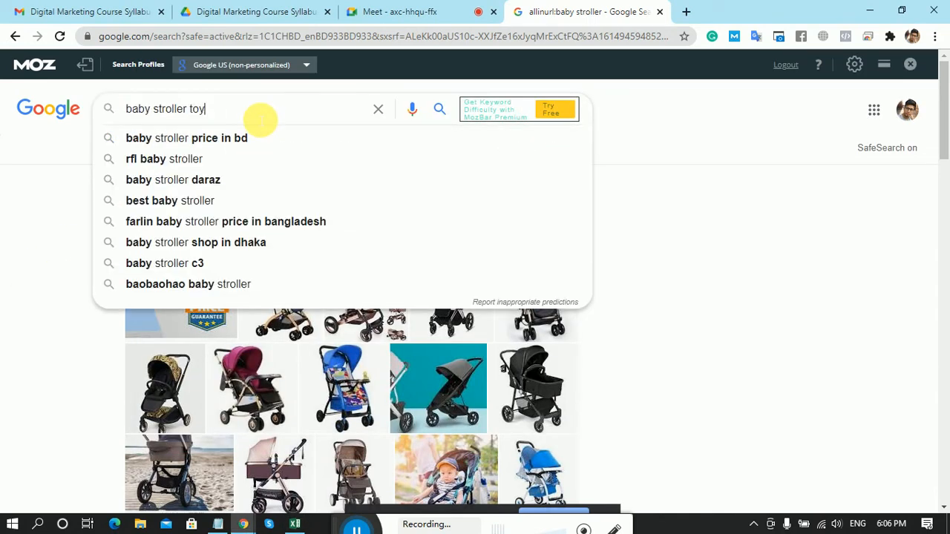
key("Return")
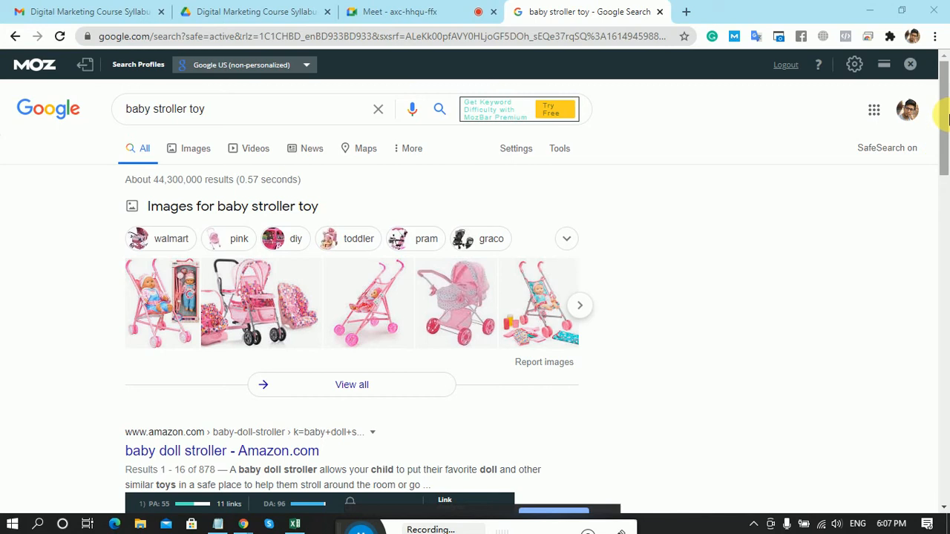
Examine the MozBar DA, PA and link counts of each first-page Google result for baby stroller toy.
left_click_drag(941, 158, 945, 205)
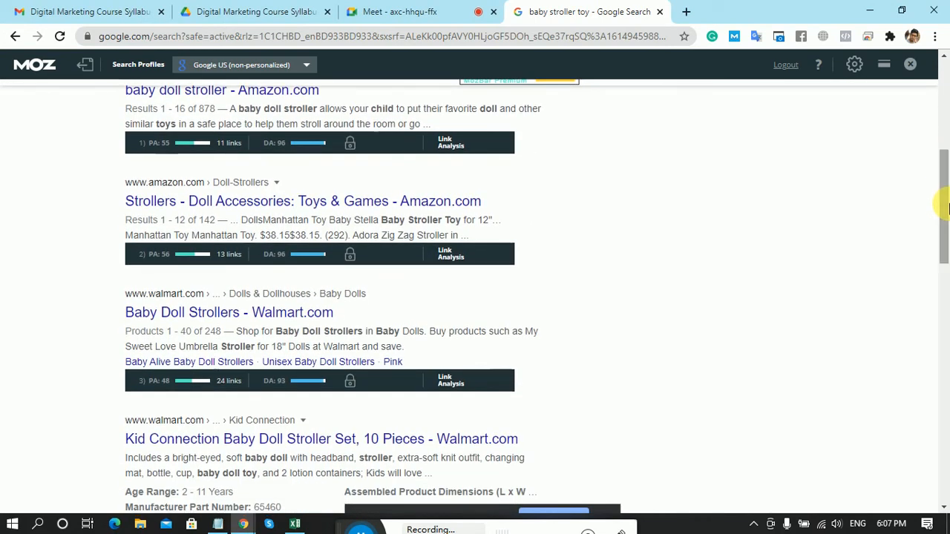
right_click(947, 203)
left_click(905, 155)
left_click_drag(941, 187, 944, 356)
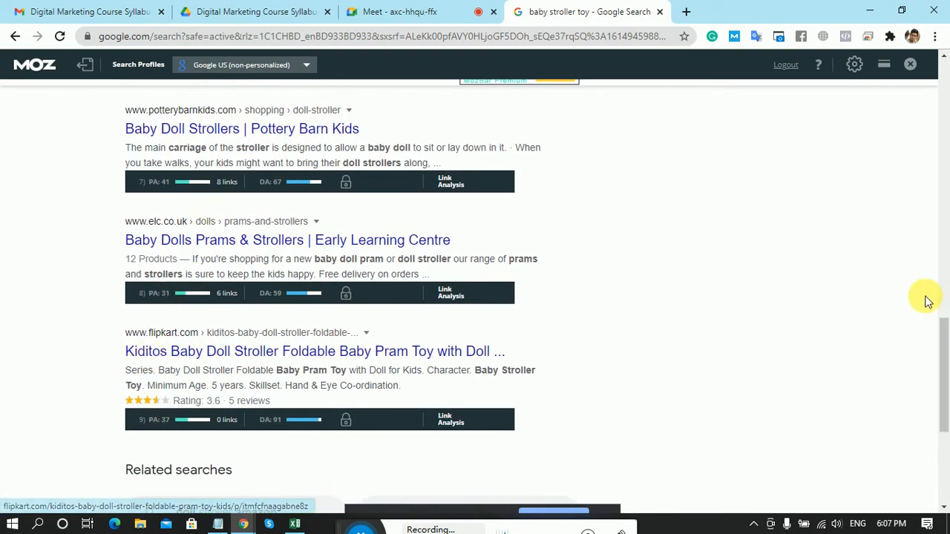
left_click_drag(941, 356, 945, 141)
left_click_drag(948, 115, 946, 175)
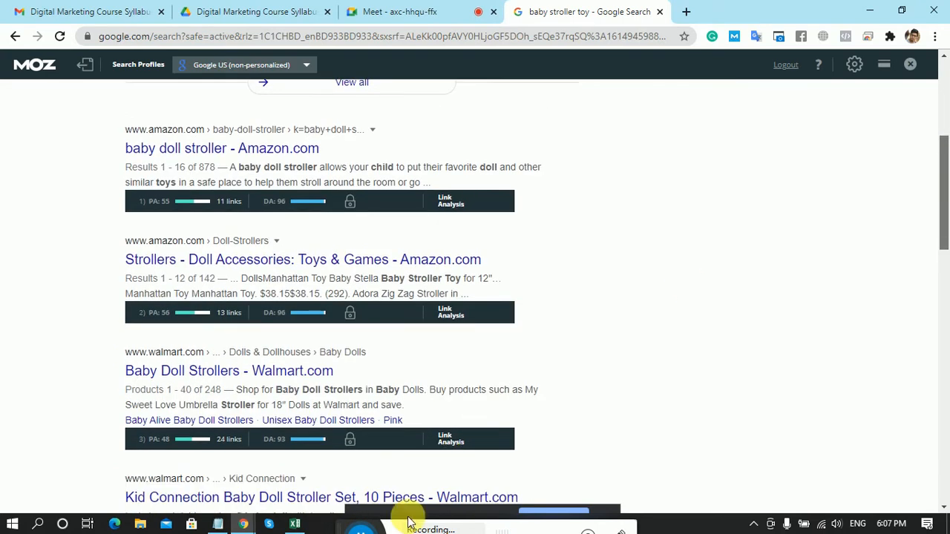
Switch to Excel and fill the baby stroller toy row with 0 for DA<30, 0 for PA<30 and 9 for Backlinks <1000.
left_click(295, 524)
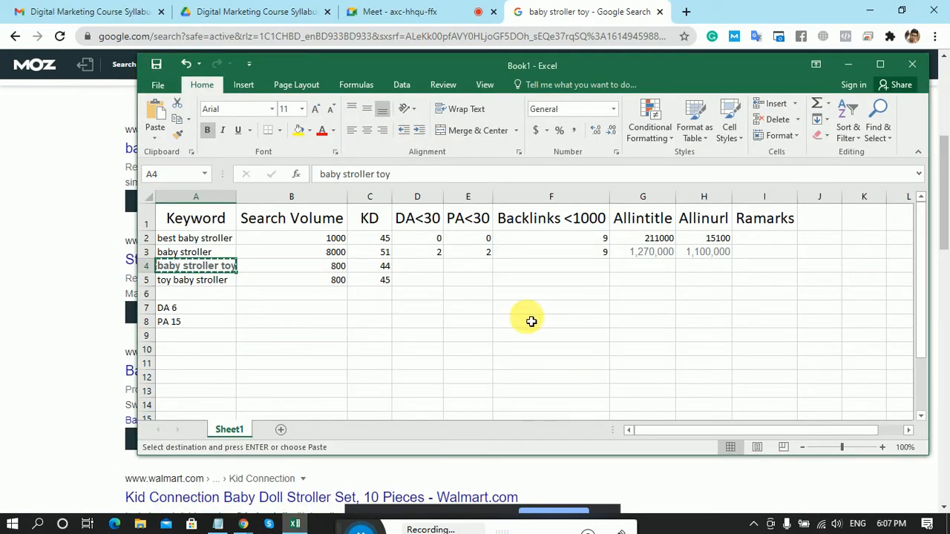
left_click(410, 275)
type("0")
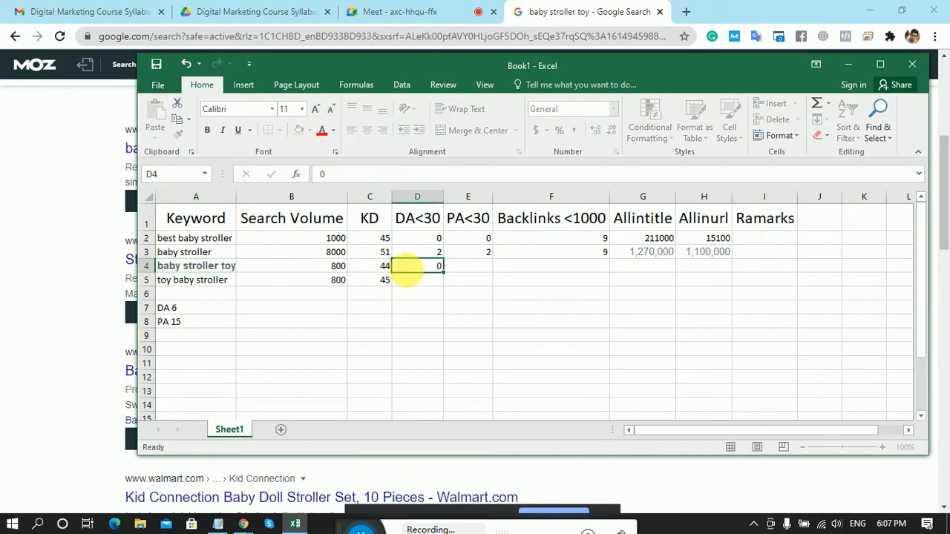
key("Tab")
type("0")
key("Tab")
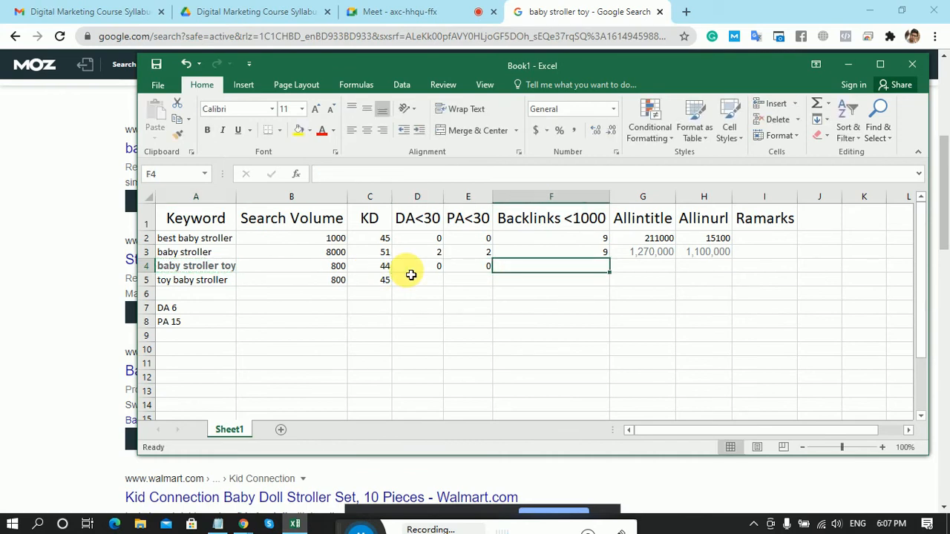
type("9")
key("Tab")
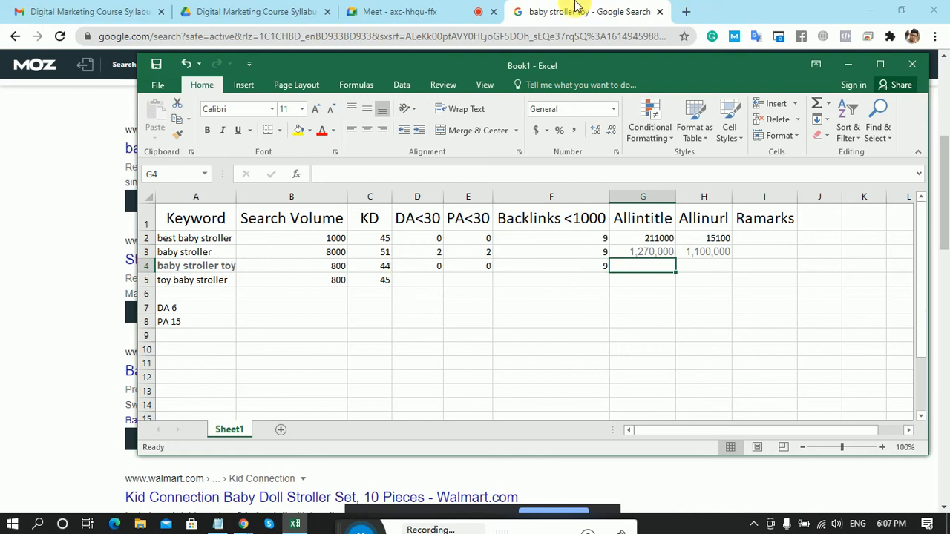
Switch to Chrome and run the Google search allintitle:baby stroller toy.
left_click(575, 8)
scroll(690, 209, "up", 5)
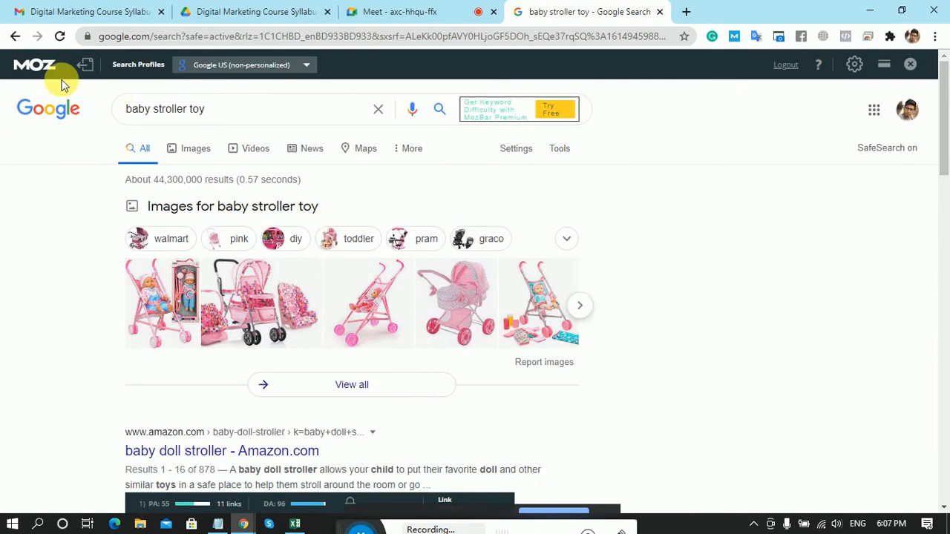
left_click(126, 109)
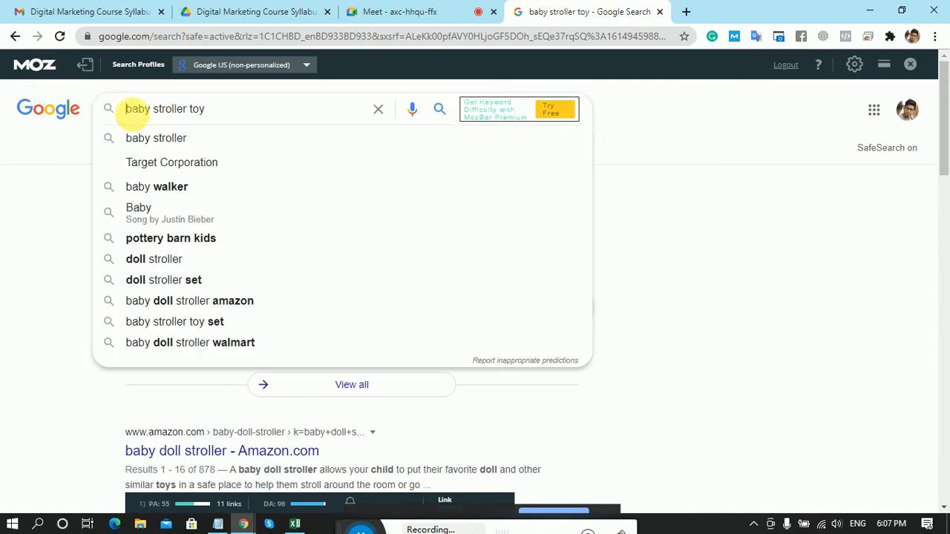
type("allintitle")
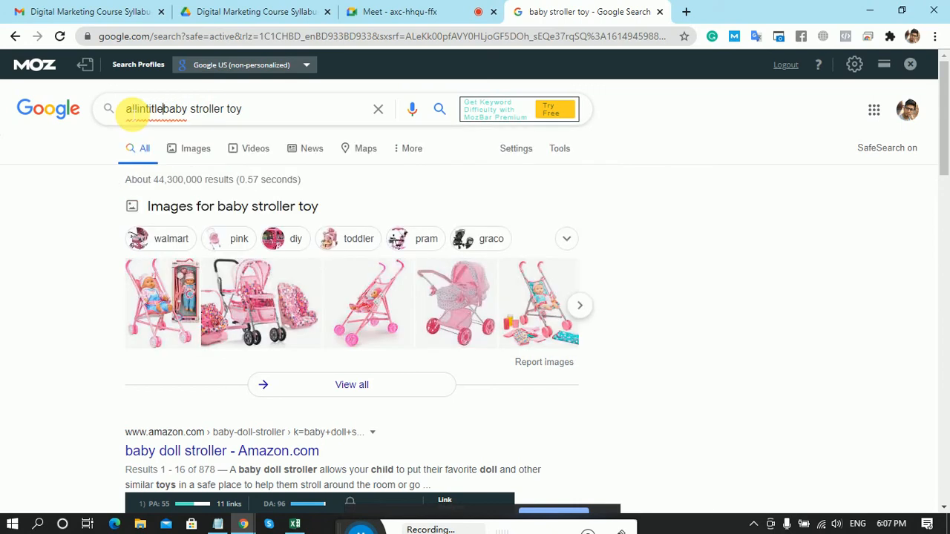
type(":")
key("Return")
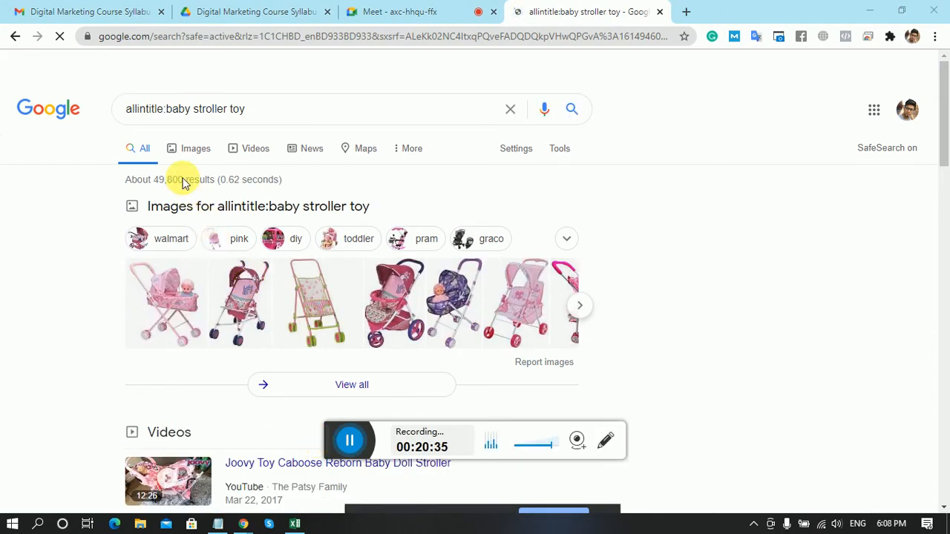
Switch to Excel and enter 49800 in the Allintitle cell of the baby stroller toy row.
left_click(295, 524)
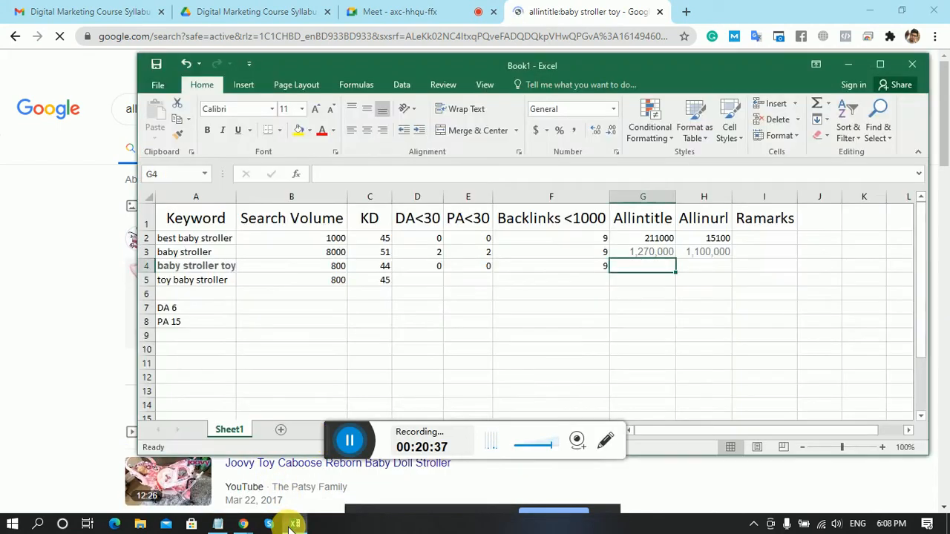
type("49")
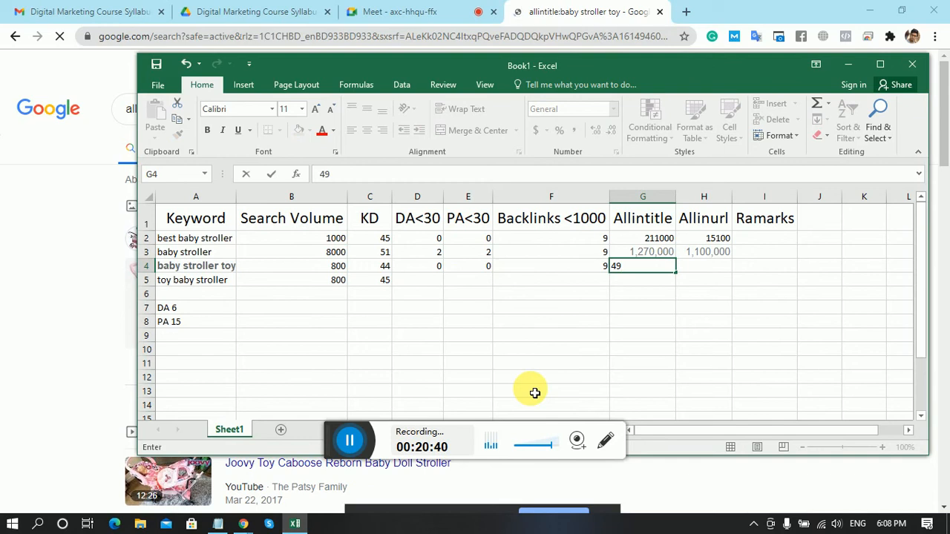
type("00000")
Run the Google search allinurl:baby stroller toy in Chrome and enter 54600 in the keyword's Allinurl cell in Excel.
left_click(87, 237)
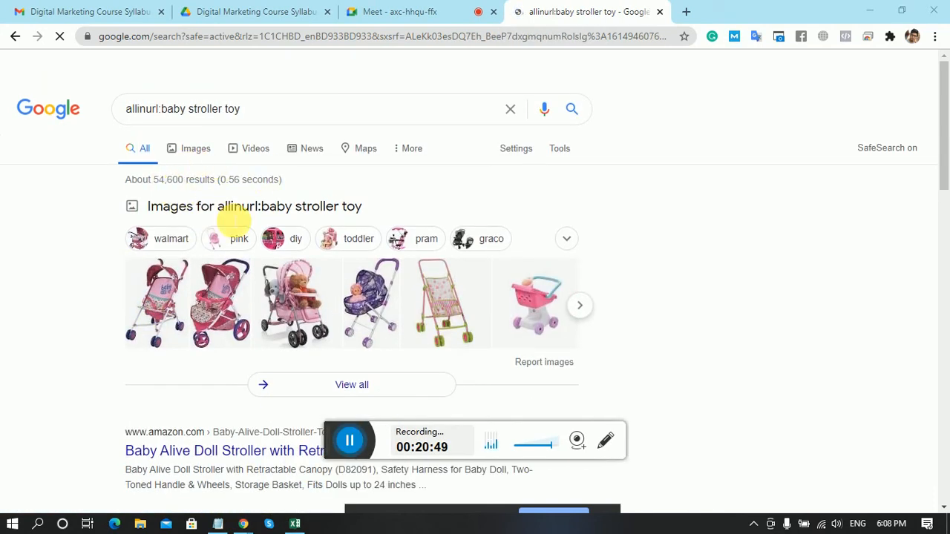
left_click(294, 524)
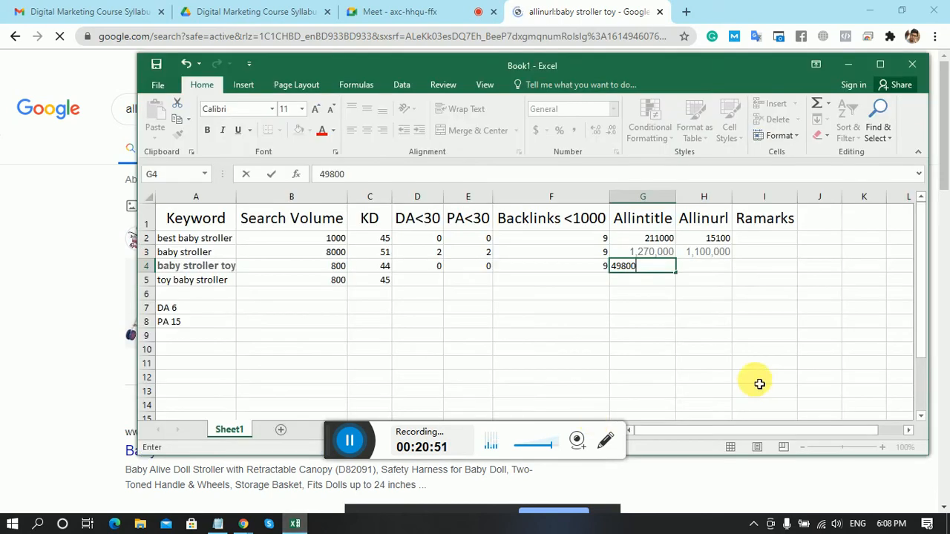
left_click(703, 273)
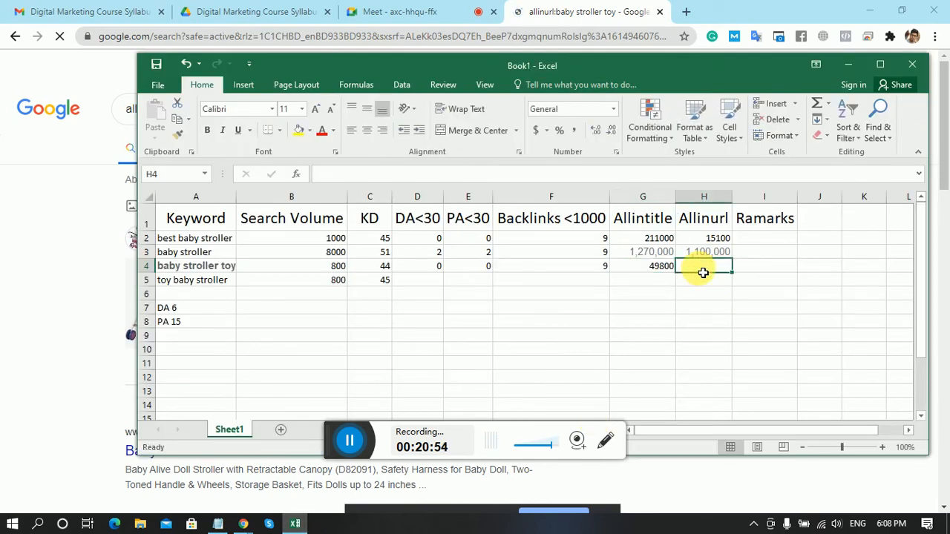
type("54600")
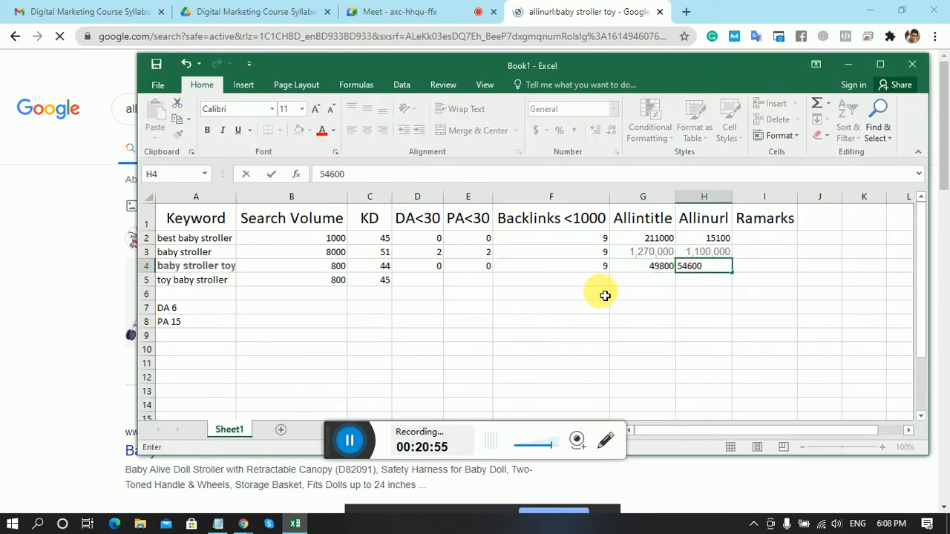
Copy the keyword toy baby stroller from the sheet and run it as a Google search in Chrome.
left_click(215, 283)
key("ctrl+c")
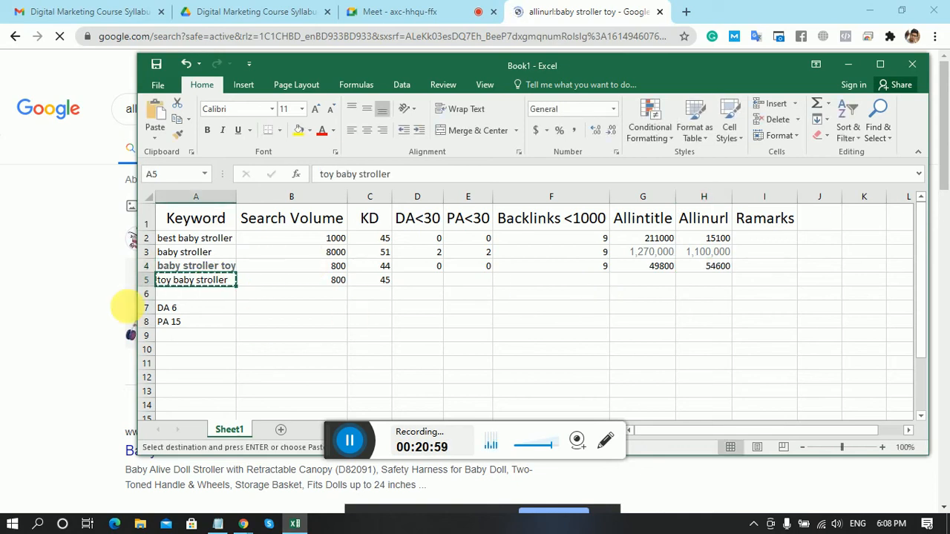
left_click(124, 304)
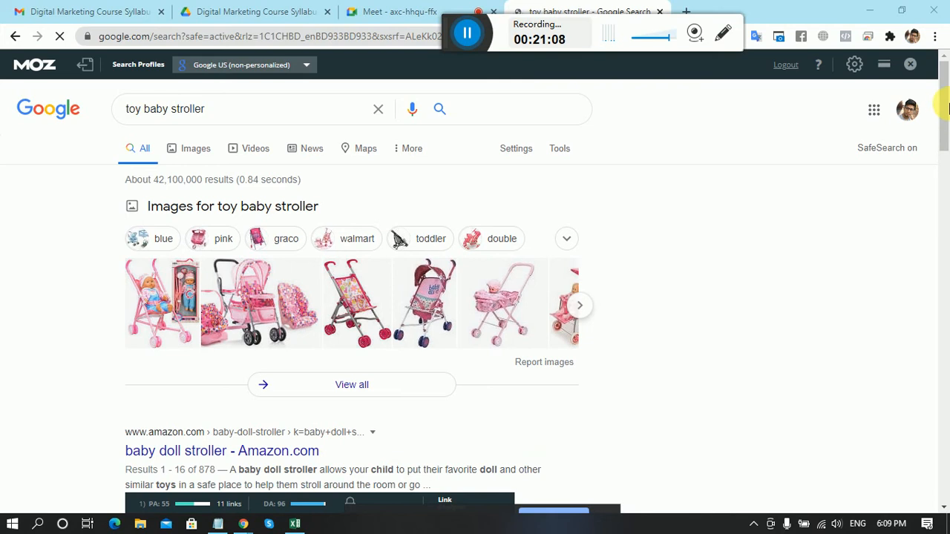
Check the MozBar DA and PA of the toy baby stroller results and enter 0 for DA<30 and 0 for PA<30 in Excel.
scroll(940, 144, "down", 4)
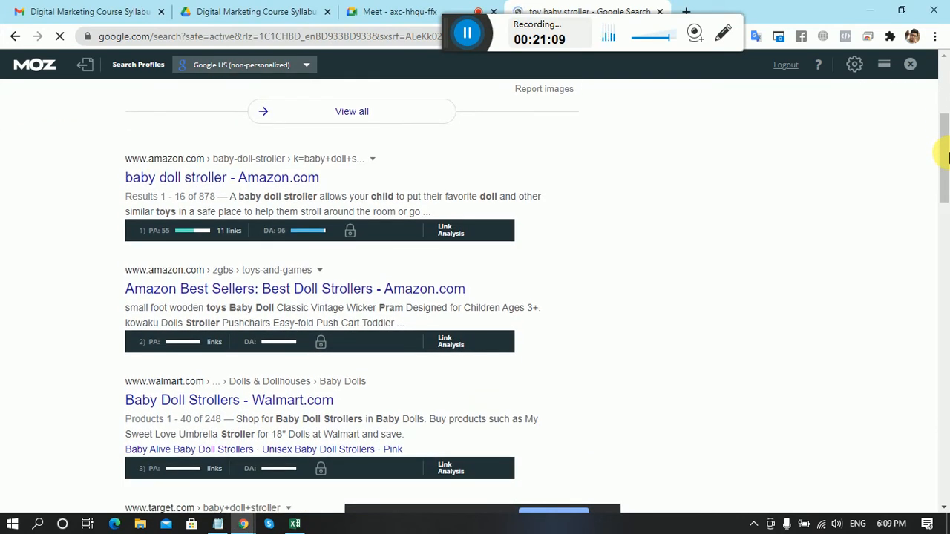
left_click_drag(446, 37, 328, 448)
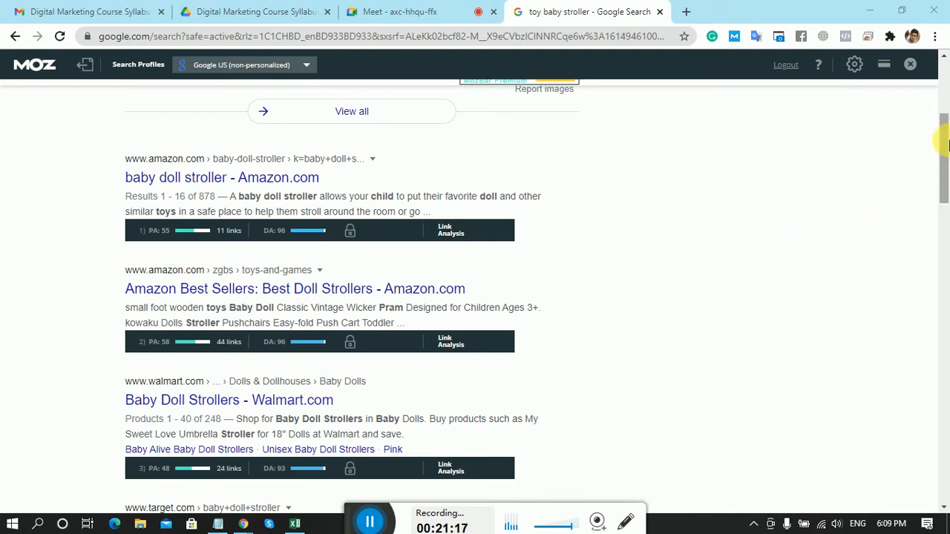
left_click_drag(945, 131, 940, 102)
scroll(940, 102, "down", 3)
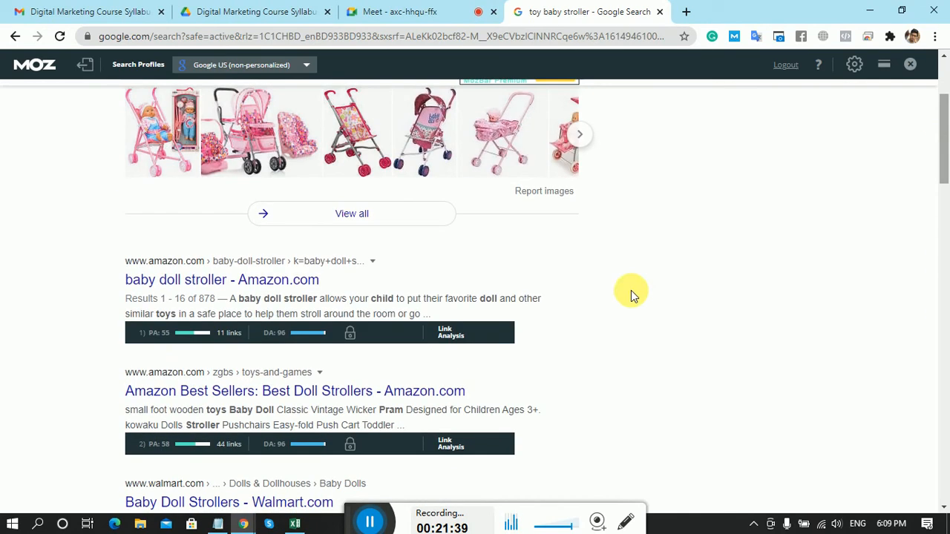
left_click(295, 524)
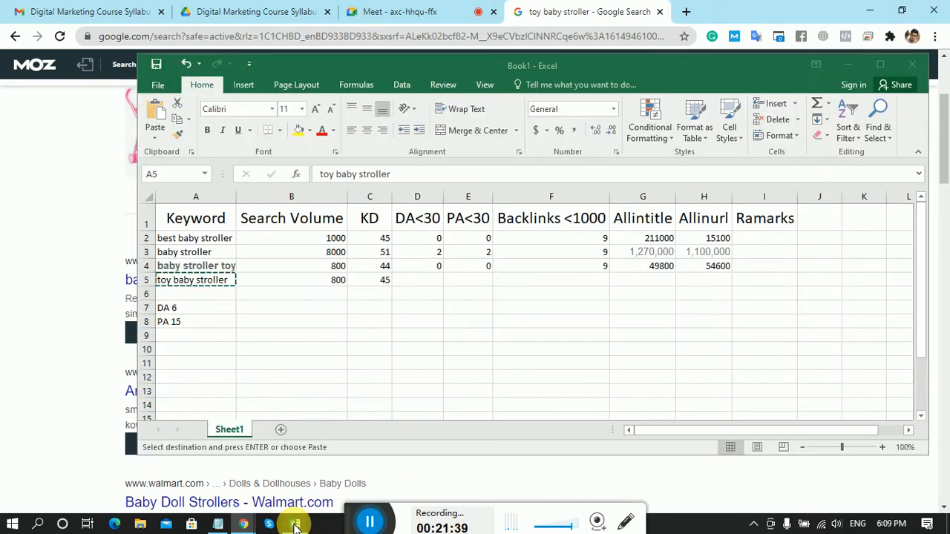
left_click(418, 279)
type("0")
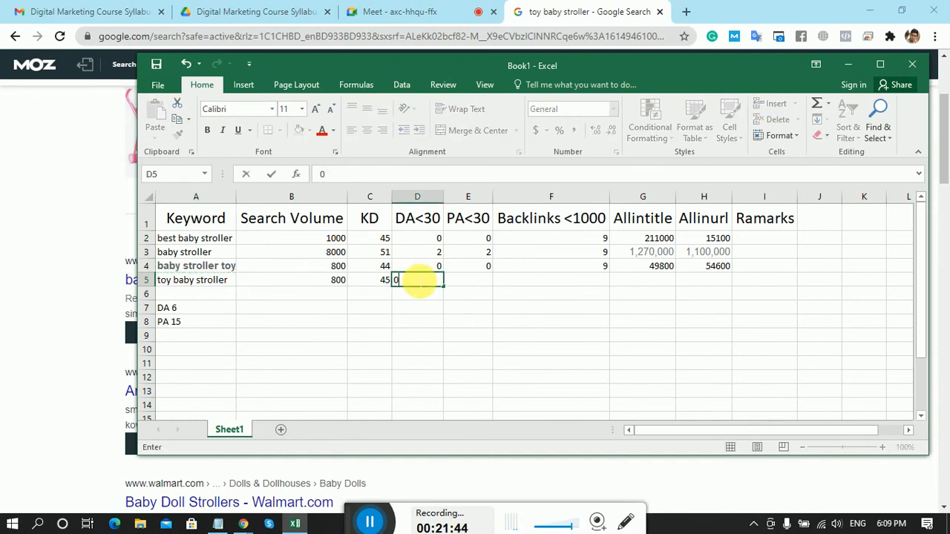
key("Tab")
type("0")
key("Tab")
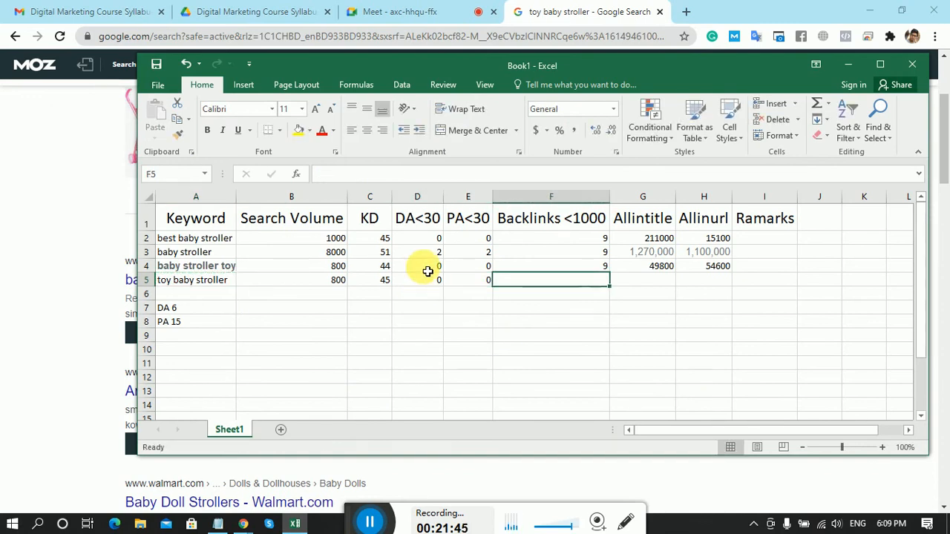
Check the MozBar link counts in Chrome and enter 9 for Backlinks <1000 in the toy baby stroller row in Excel.
left_click(583, 9)
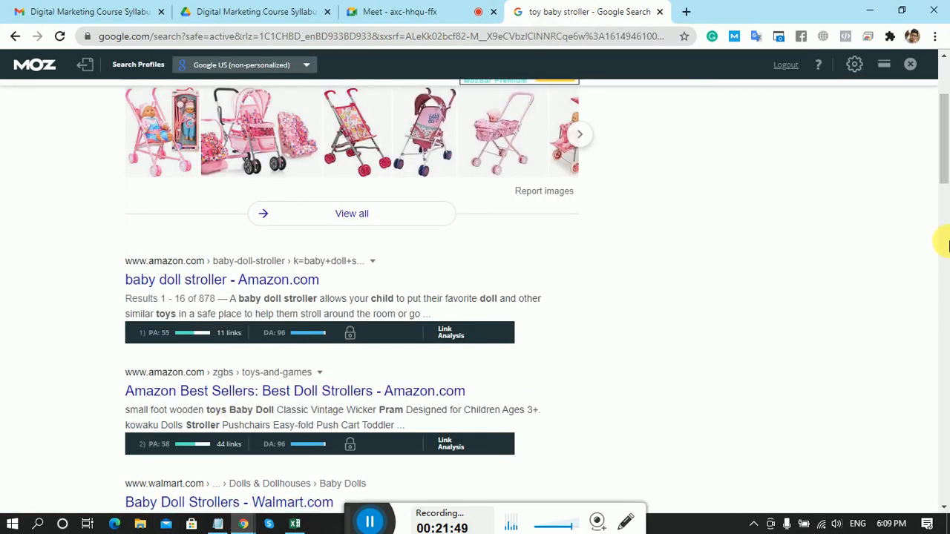
scroll(946, 160, "down", 5)
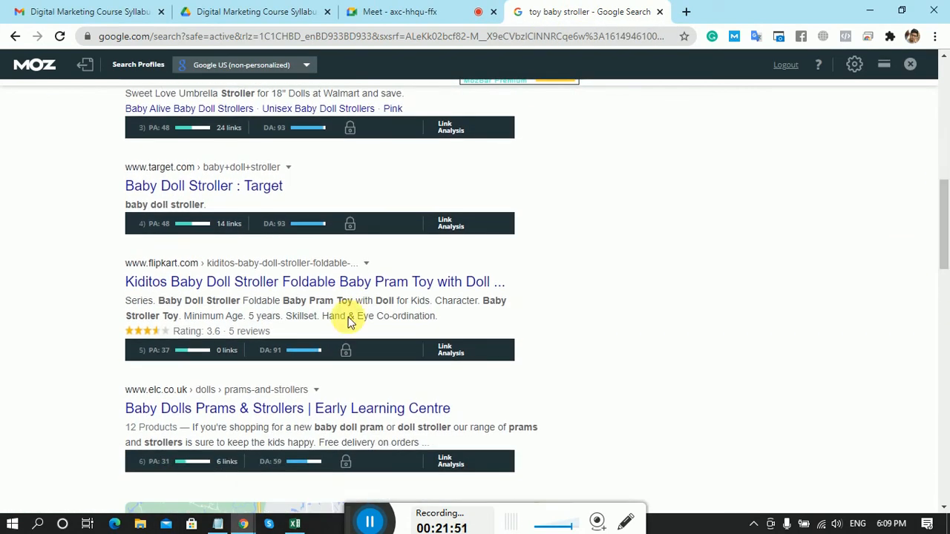
left_click(295, 524)
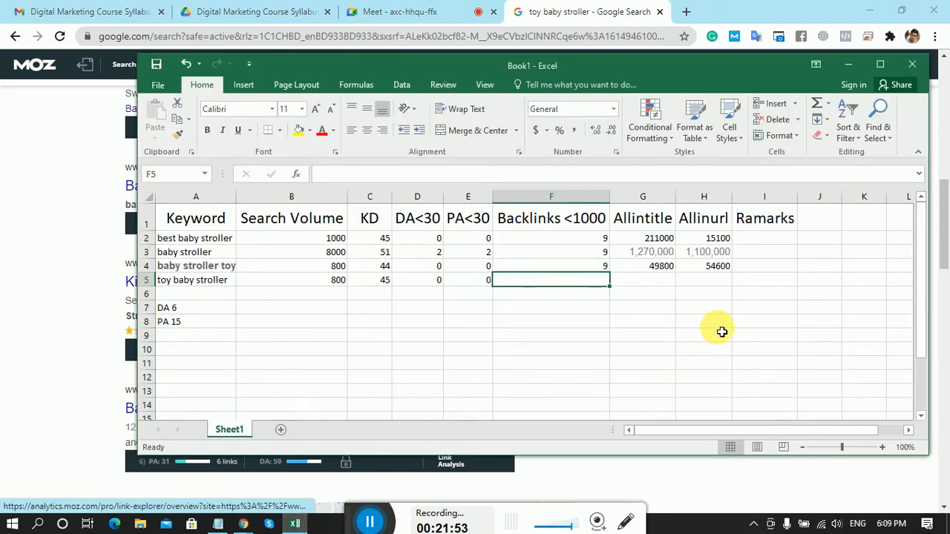
type("9")
key("Return")
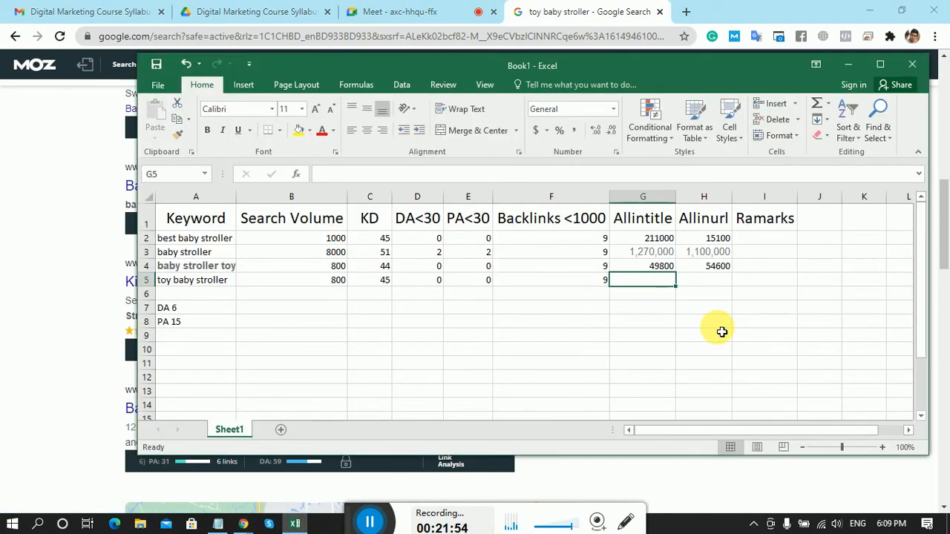
Switch to Chrome and run the Google search allintitle:toy baby stroller.
left_click(15, 211)
scroll(945, 213, "up", 5)
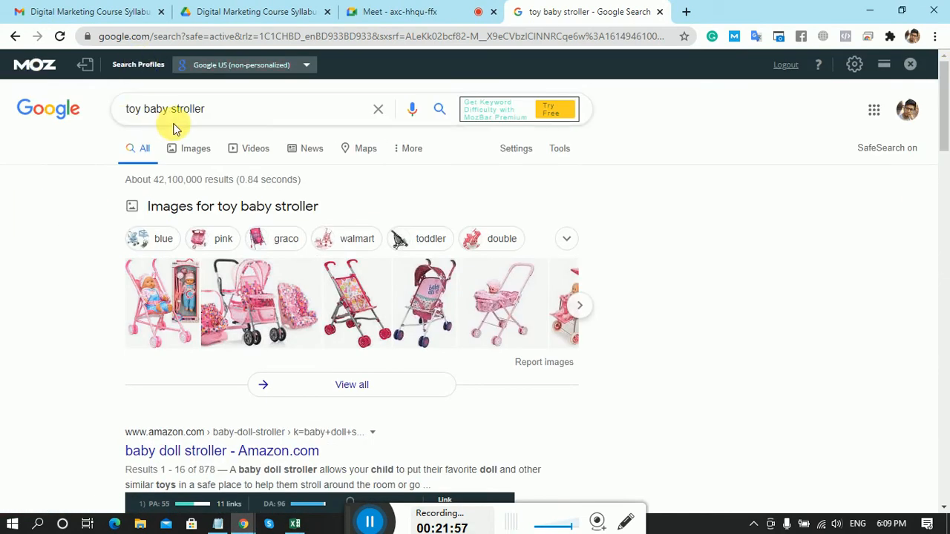
left_click(130, 110)
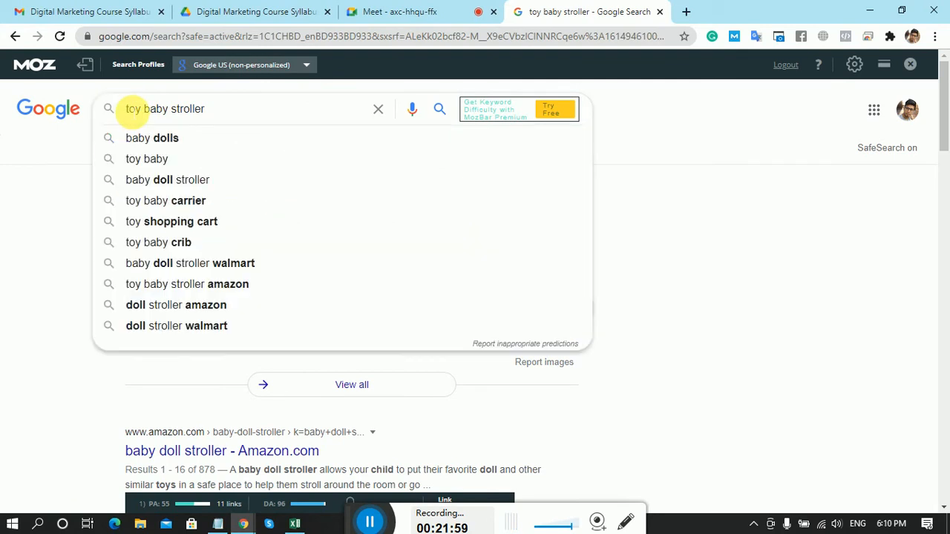
type("allin")
type("title:")
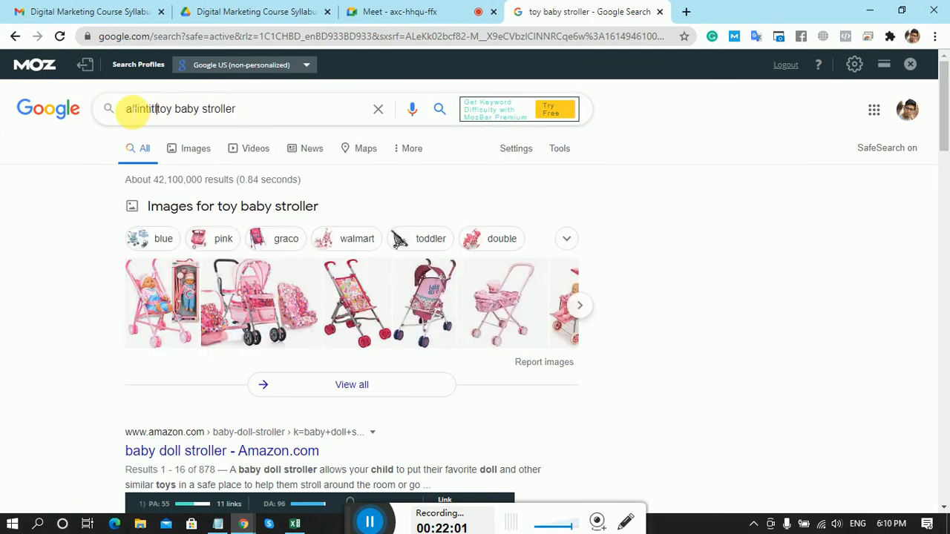
key("Return")
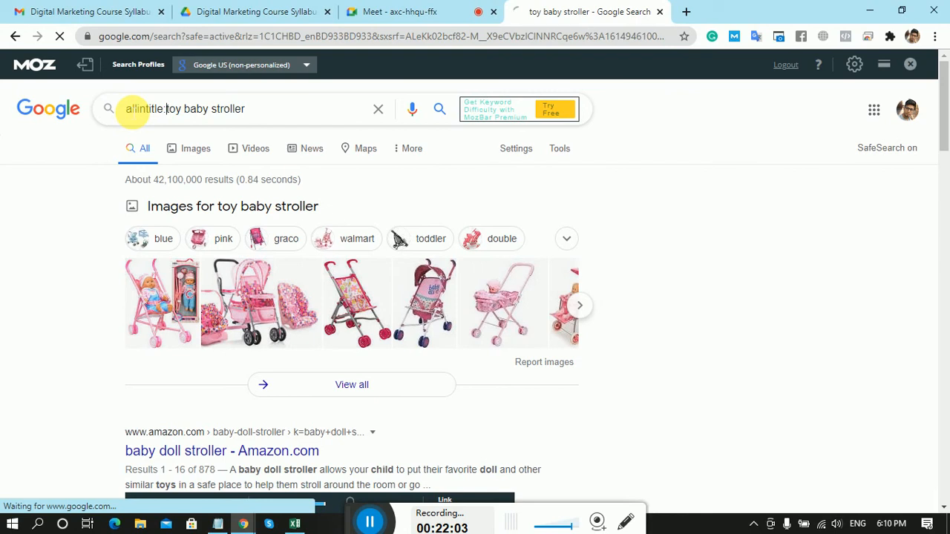
left_click_drag(364, 529, 339, 452)
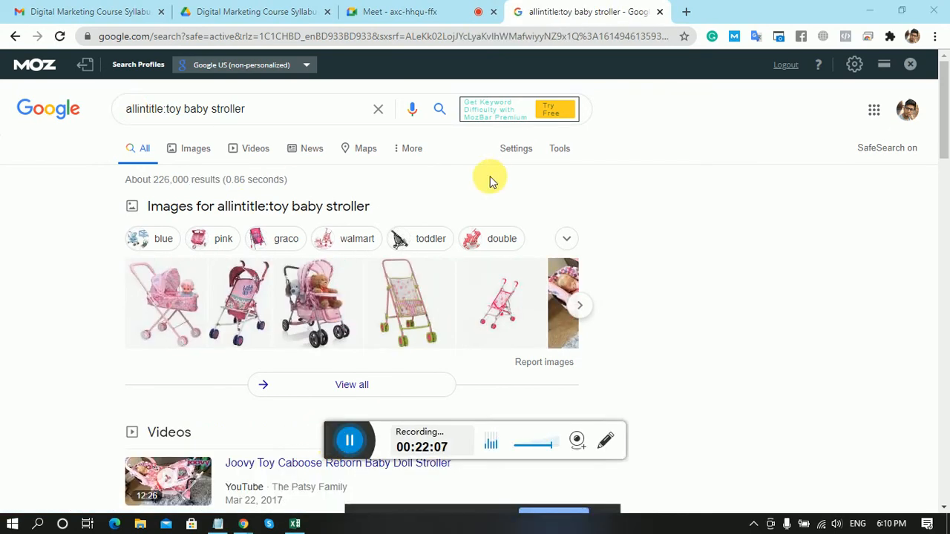
Copy the result count 226,000 into the Allintitle cell of the toy baby stroller row in Excel.
left_click_drag(191, 186, 162, 187)
key("ctrl+c")
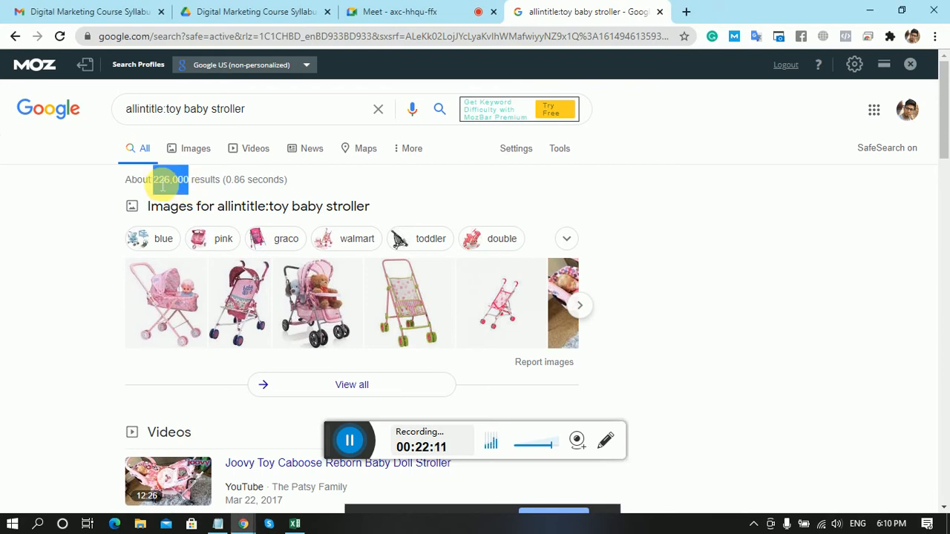
left_click(295, 523)
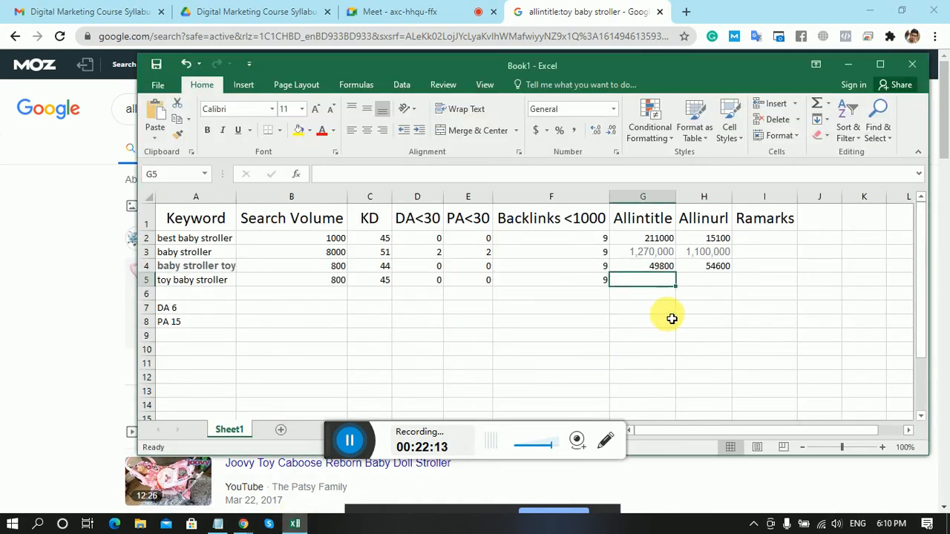
key("ctrl+v")
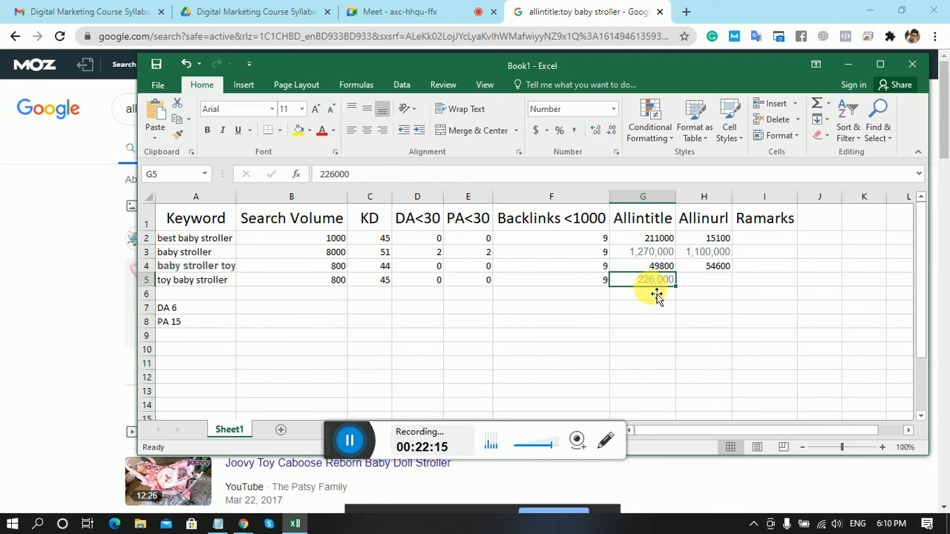
Switch to Chrome and run the Google search allinurl:toy baby stroller.
left_click(698, 284)
left_click(85, 206)
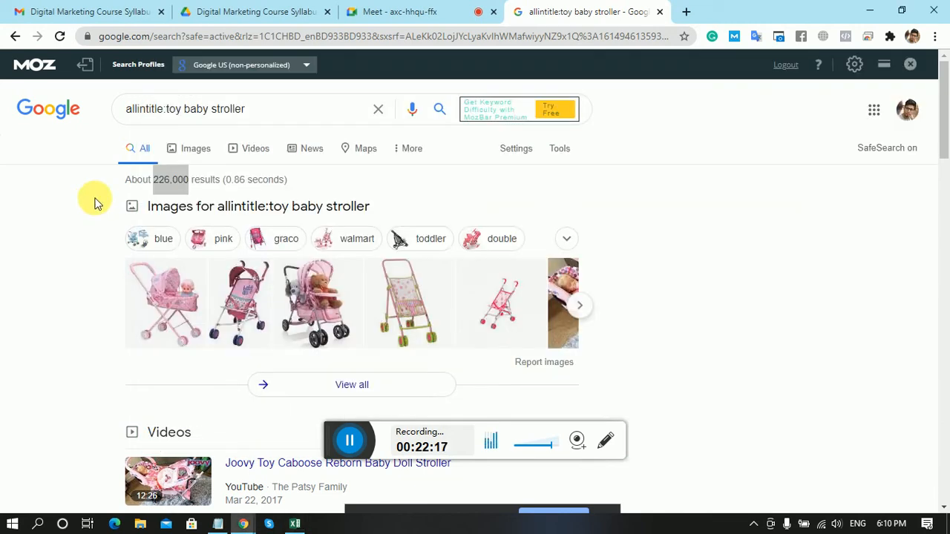
left_click_drag(93, 201, 154, 109)
left_click(168, 111)
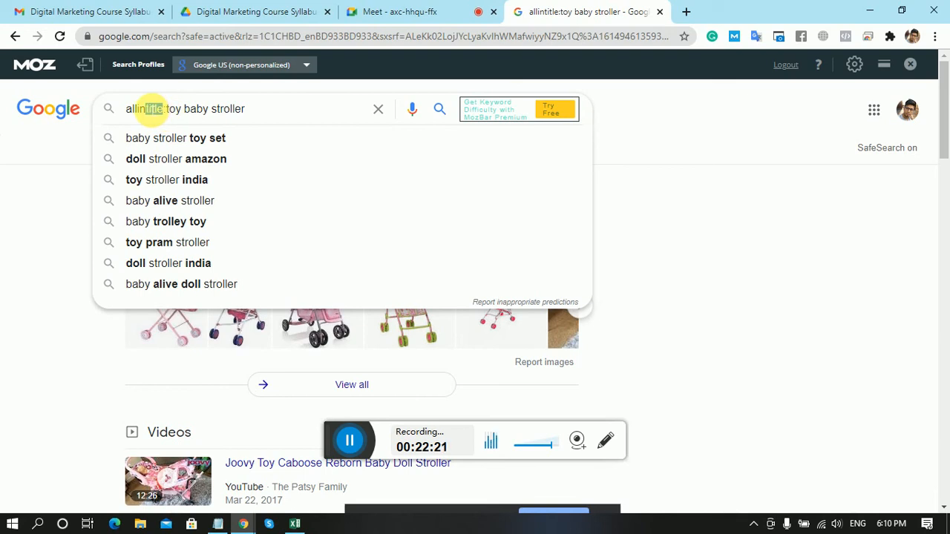
type("url")
key("Return")
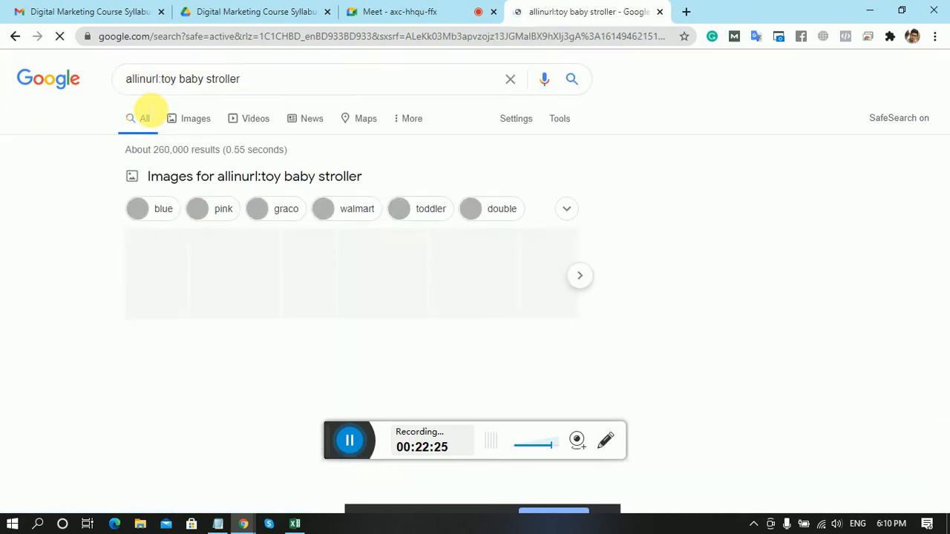
Copy the result count 260,000 into the Allinurl cell of the toy baby stroller row in Excel.
left_click_drag(153, 150, 195, 186)
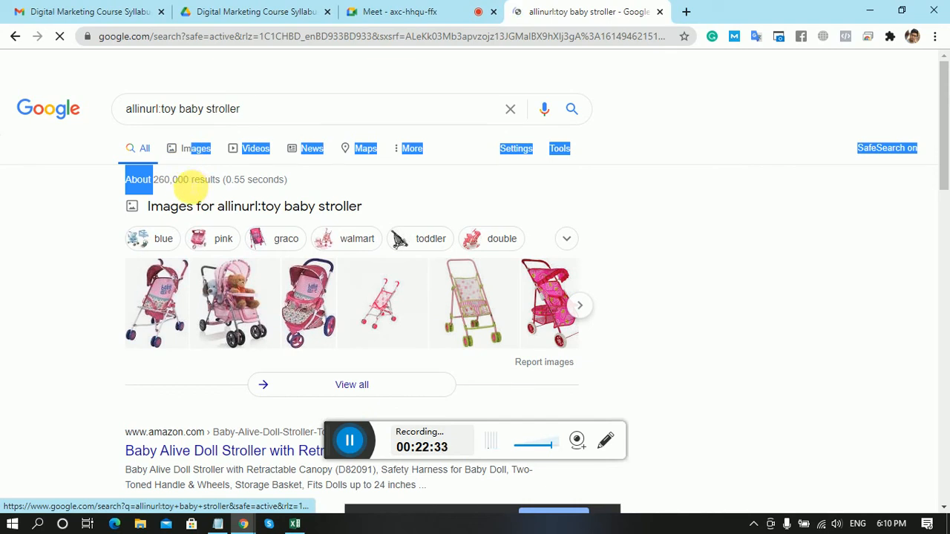
left_click(359, 439)
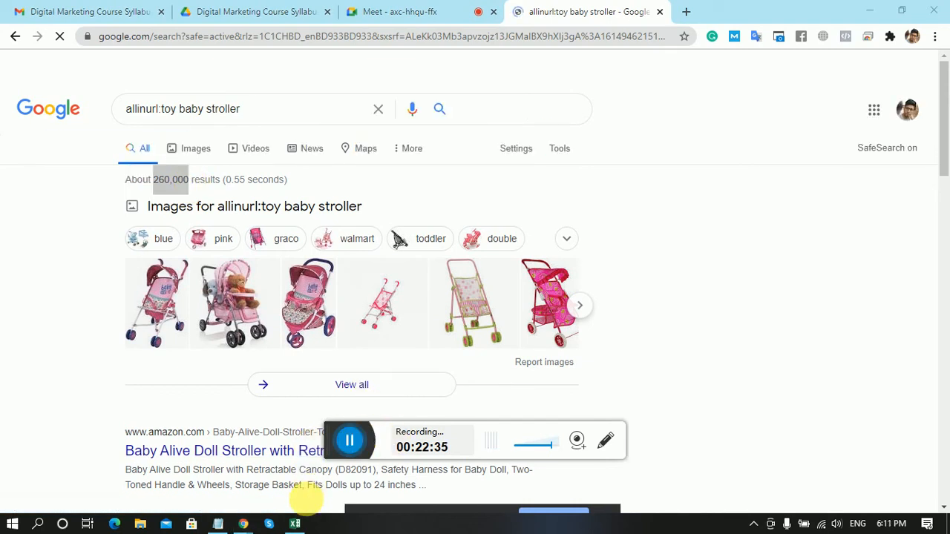
left_click(295, 524)
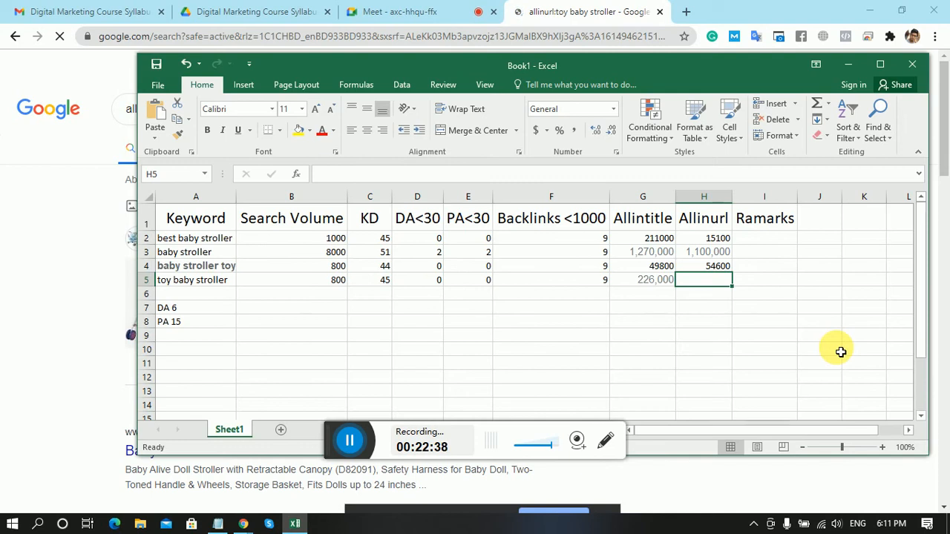
type("260,000")
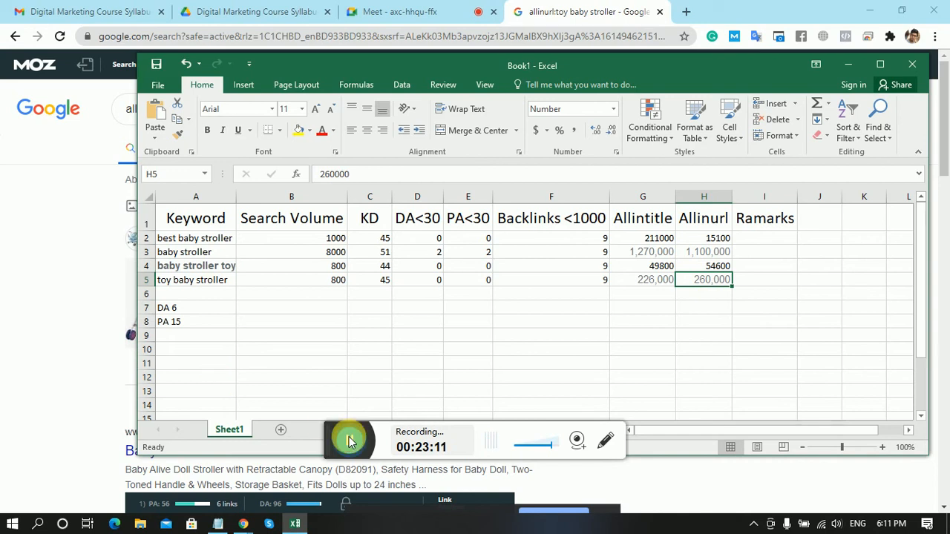
left_click(350, 440)
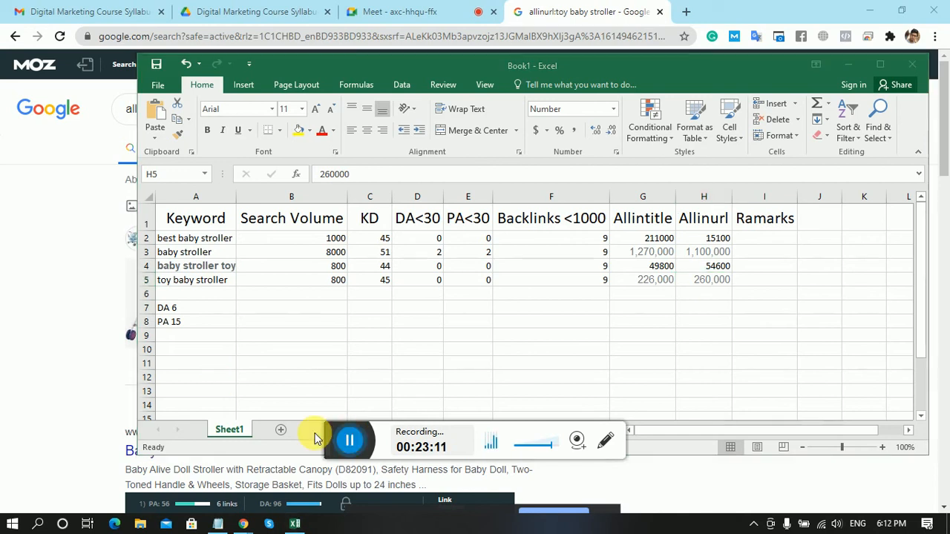
left_click_drag(338, 443, 364, 522)
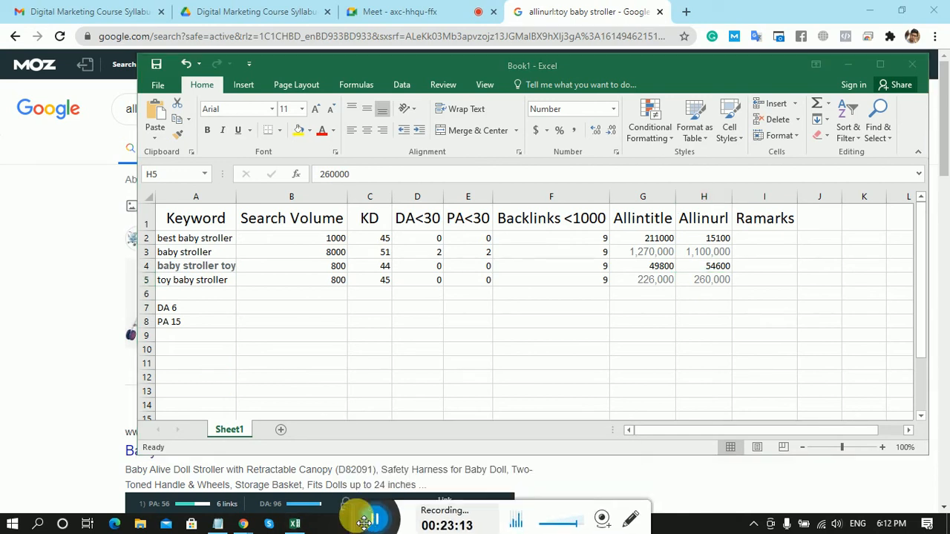
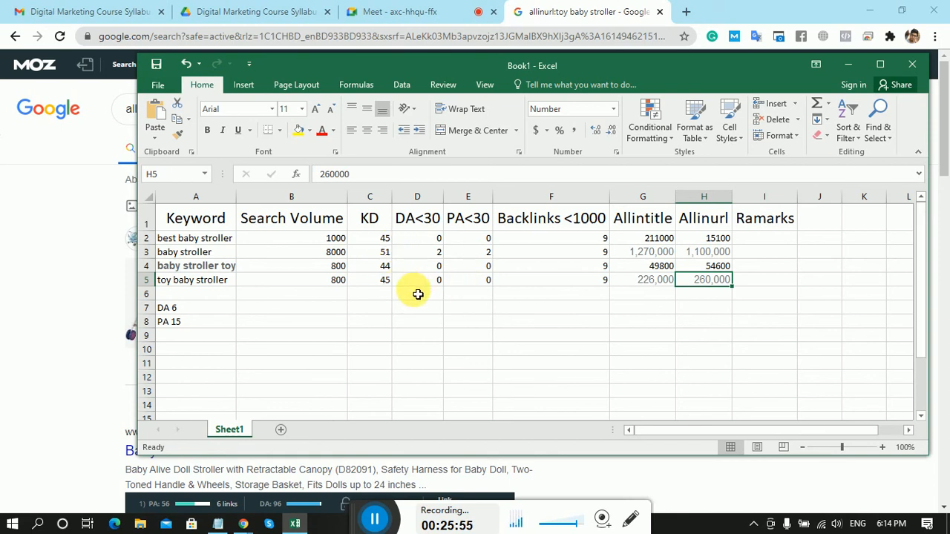
Review the search volume, KD, DA<30 and PA<30 entries of the baby stroller row and the PA<30 entry for toy baby stroller.
left_click(197, 253)
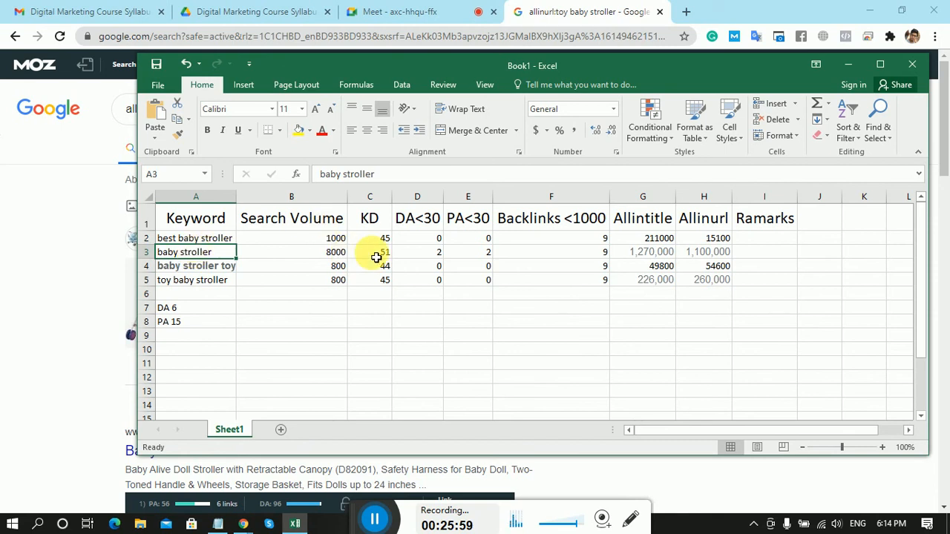
left_click(435, 259)
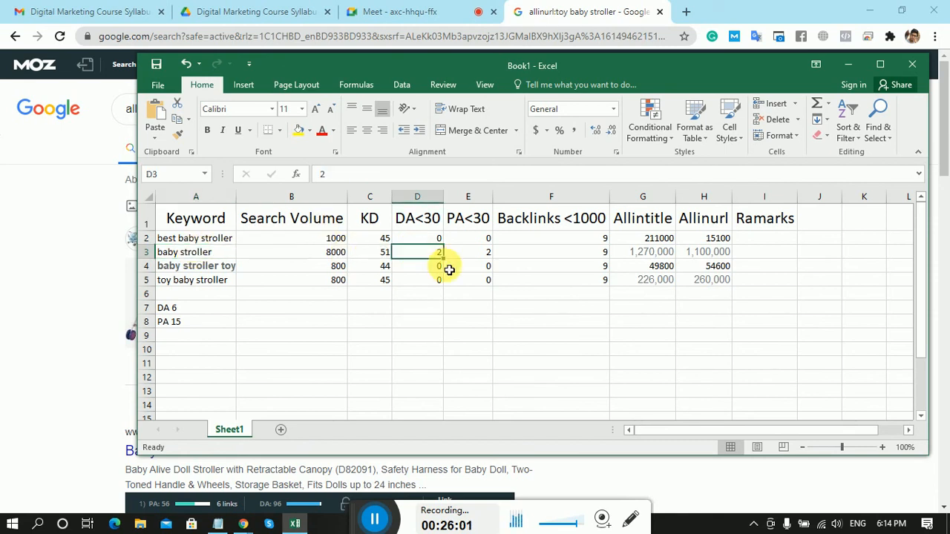
left_click(486, 281)
double_click(454, 281)
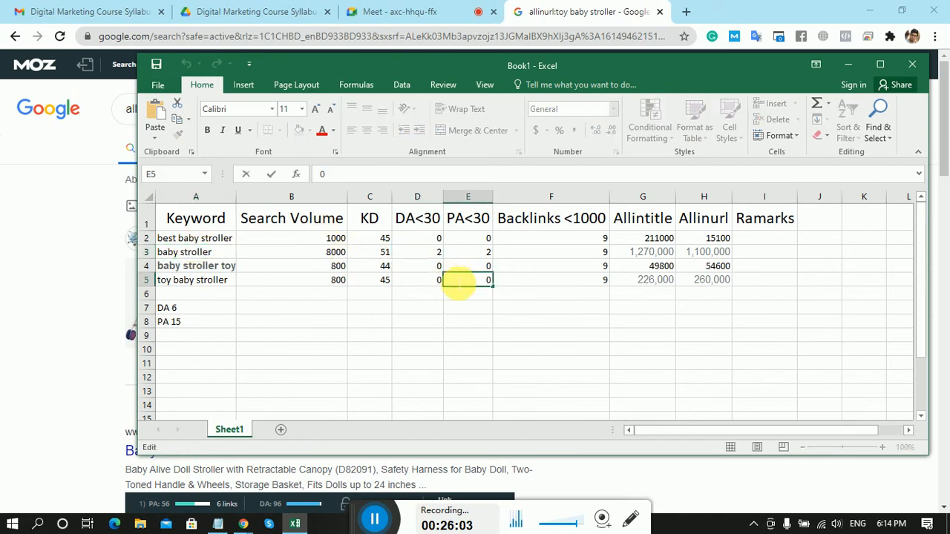
left_click(461, 325)
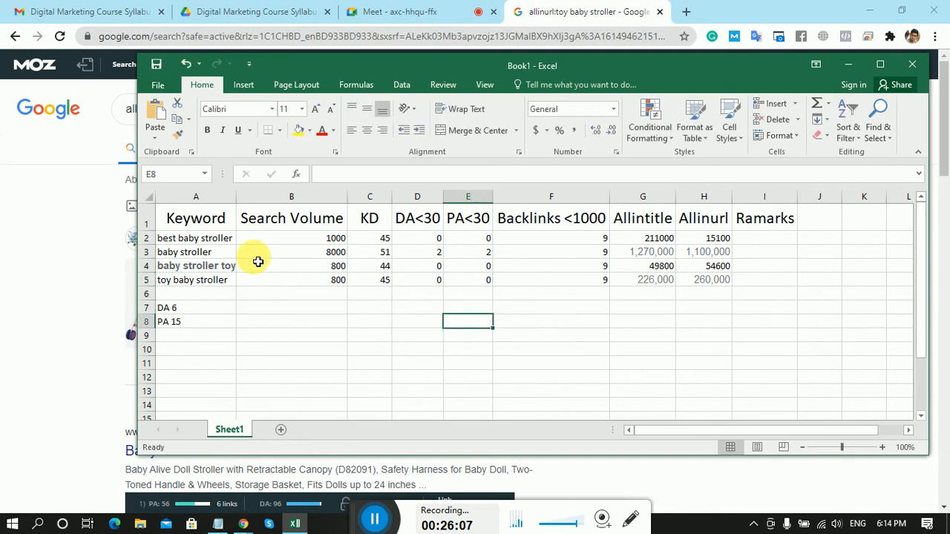
left_click(213, 257)
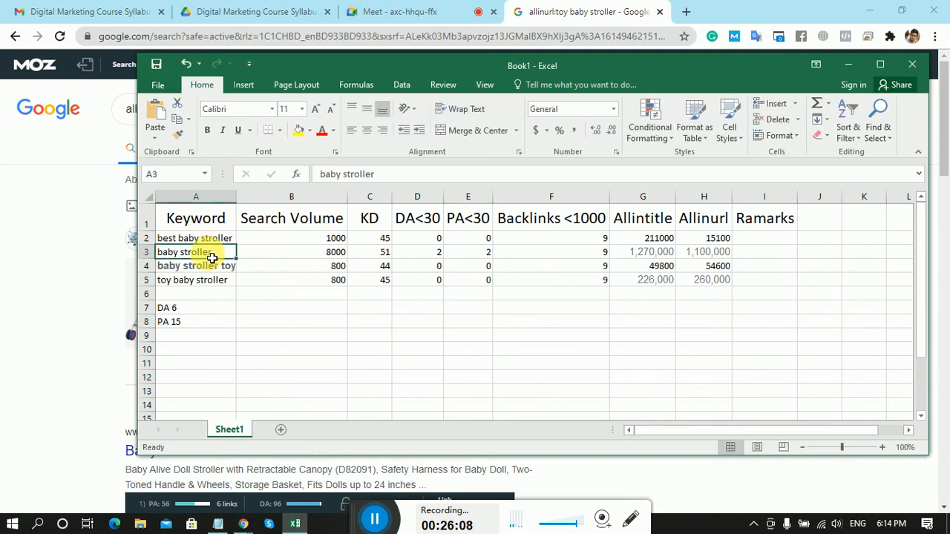
left_click(288, 256)
left_click(375, 255)
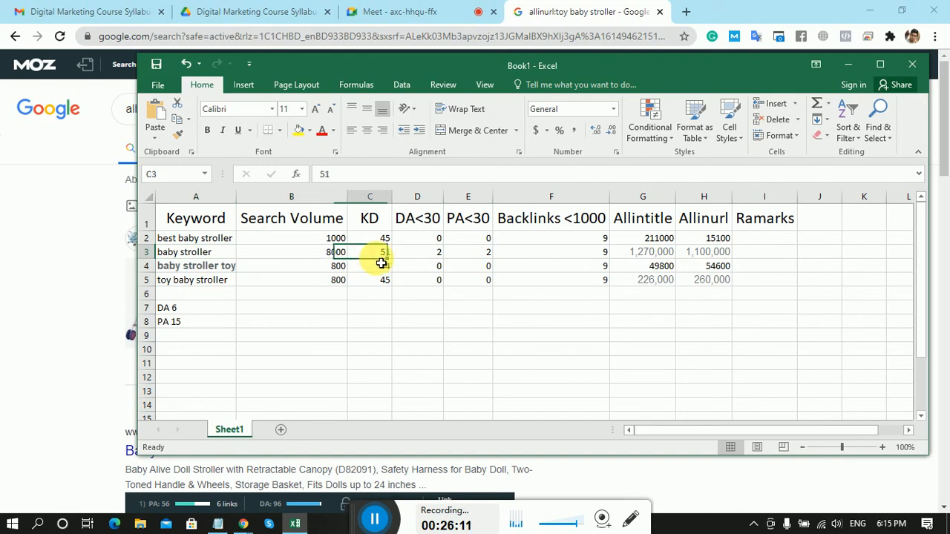
left_click(417, 258)
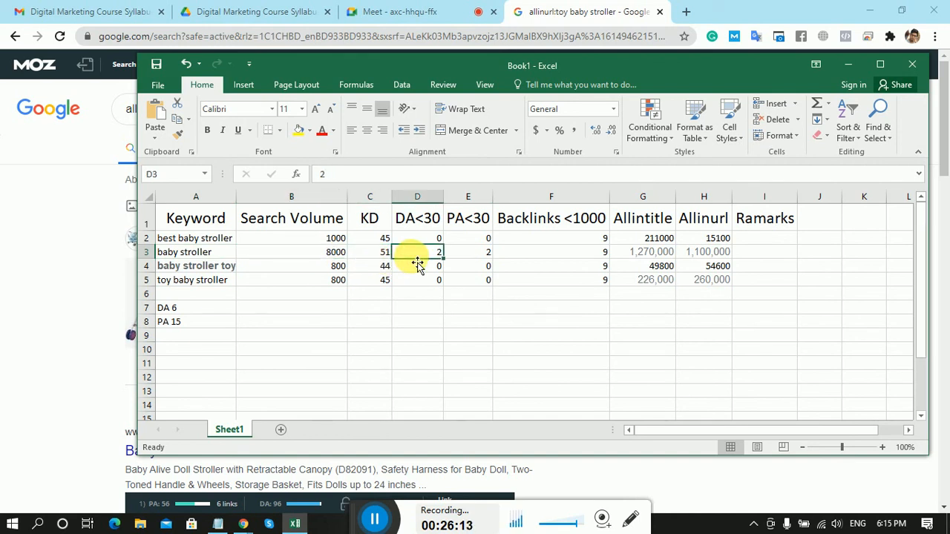
left_click(466, 254)
left_click(428, 255)
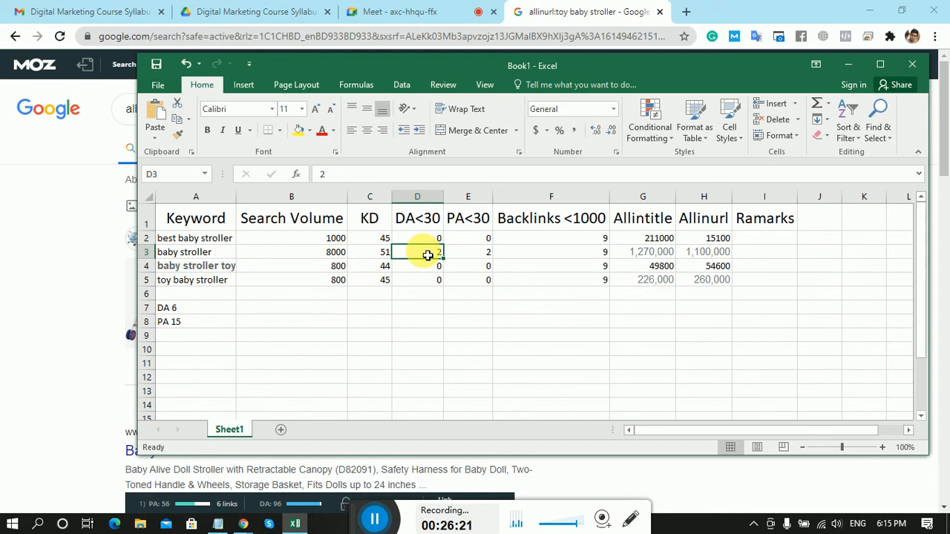
Switch to Chrome and examine the MozBar PA, DA and link figures of the allinurl:toy baby stroller results.
left_click(598, 6)
scroll(813, 332, "down", 10)
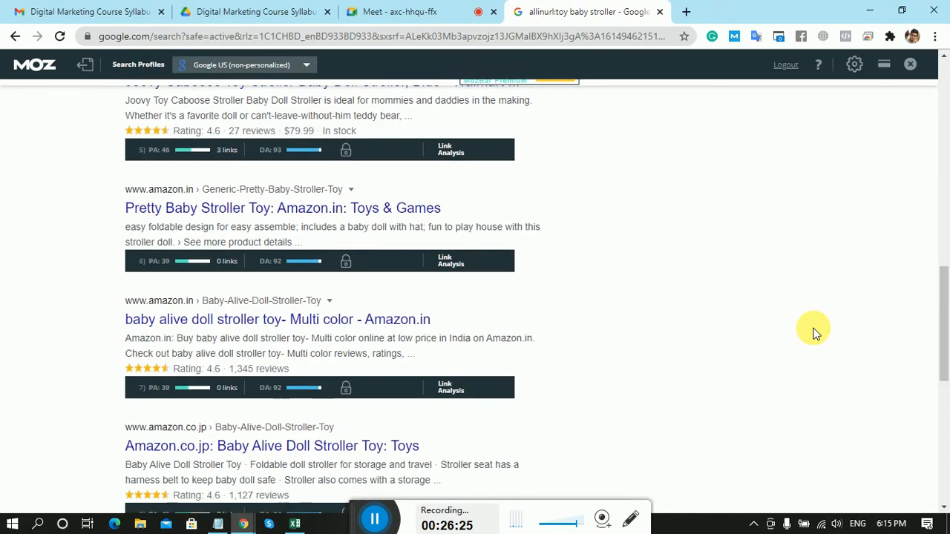
scroll(813, 331, "down", 4)
scroll(812, 332, "up", 7)
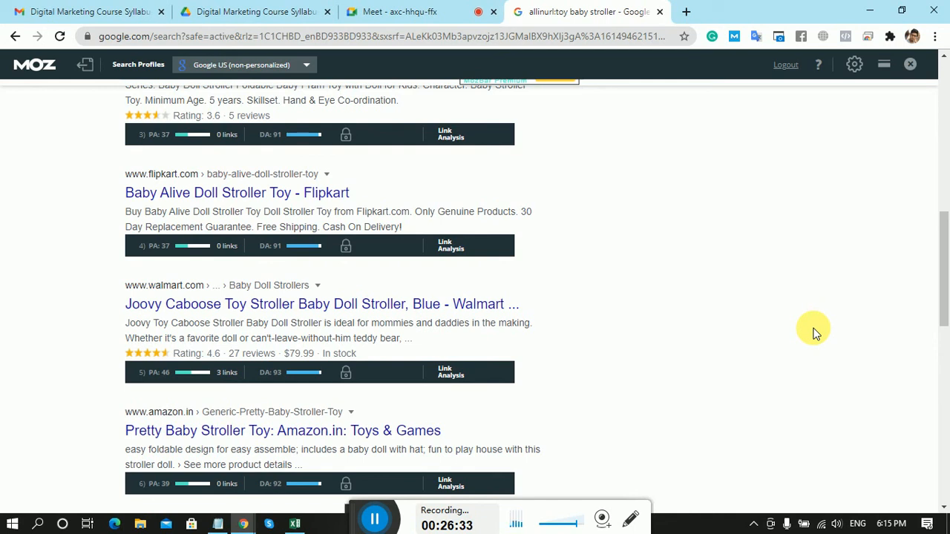
scroll(814, 331, "up", 6)
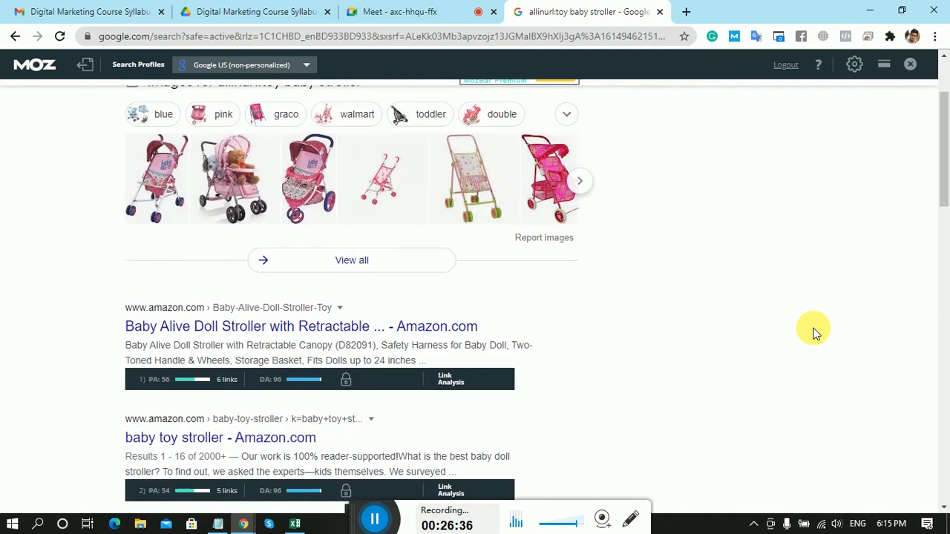
scroll(814, 332, "up", 2)
scroll(813, 332, "down", 15)
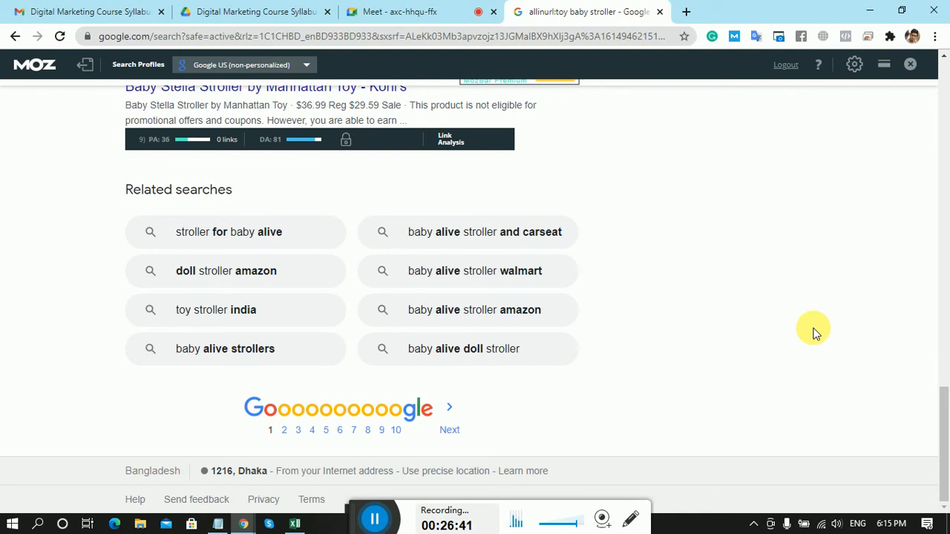
scroll(812, 332, "up", 6)
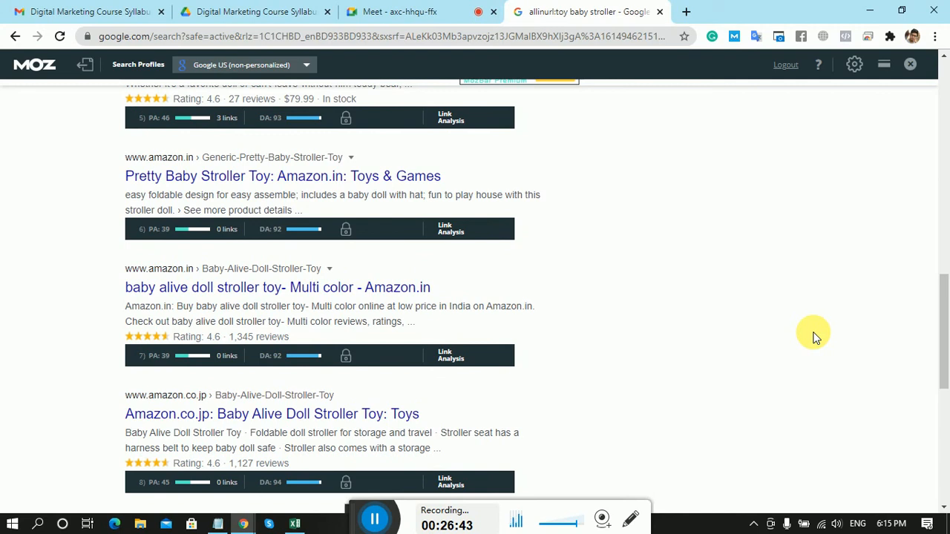
scroll(813, 337, "up", 3)
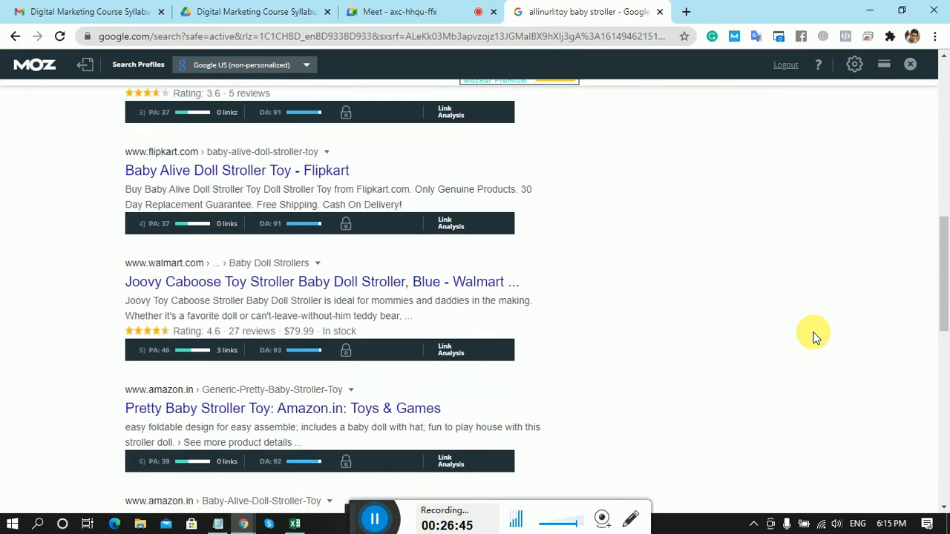
scroll(814, 336, "up", 5)
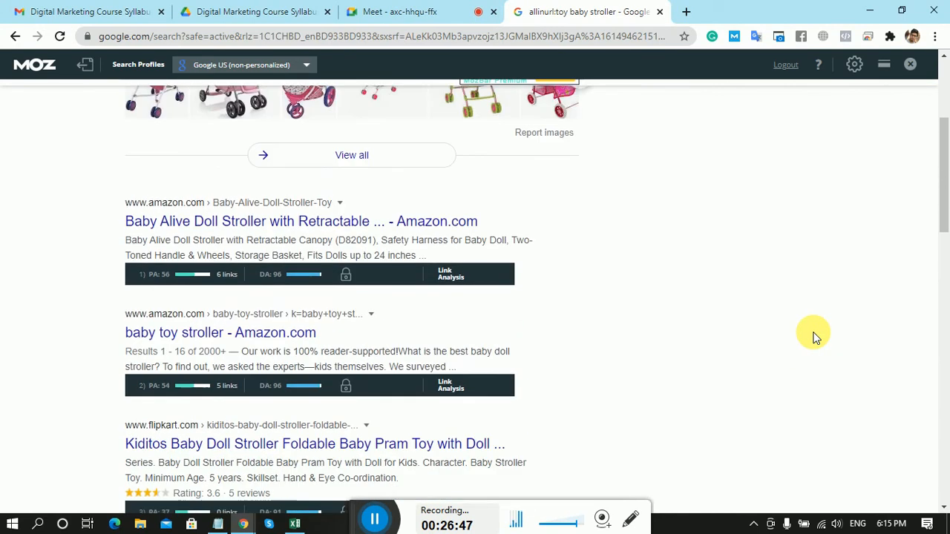
scroll(814, 349, "up", 1)
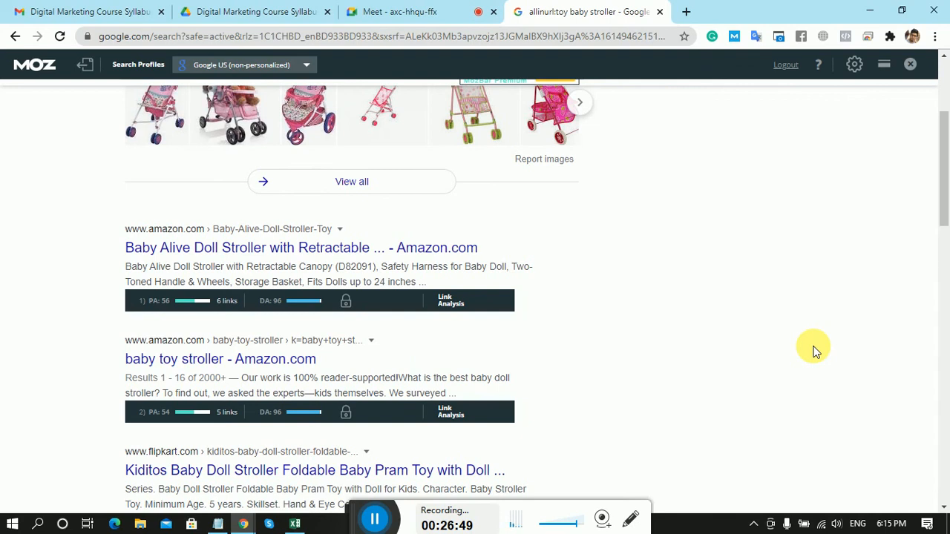
left_click(288, 526)
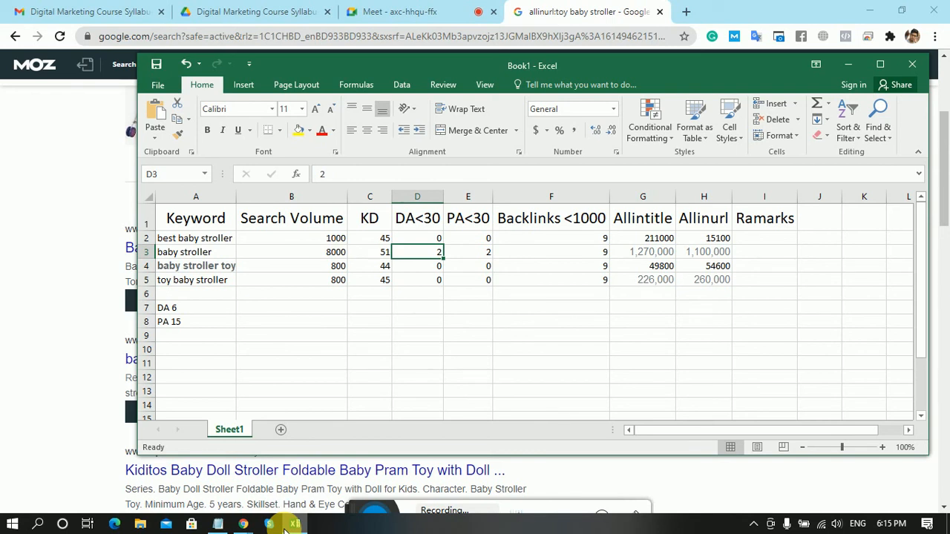
left_click(52, 343)
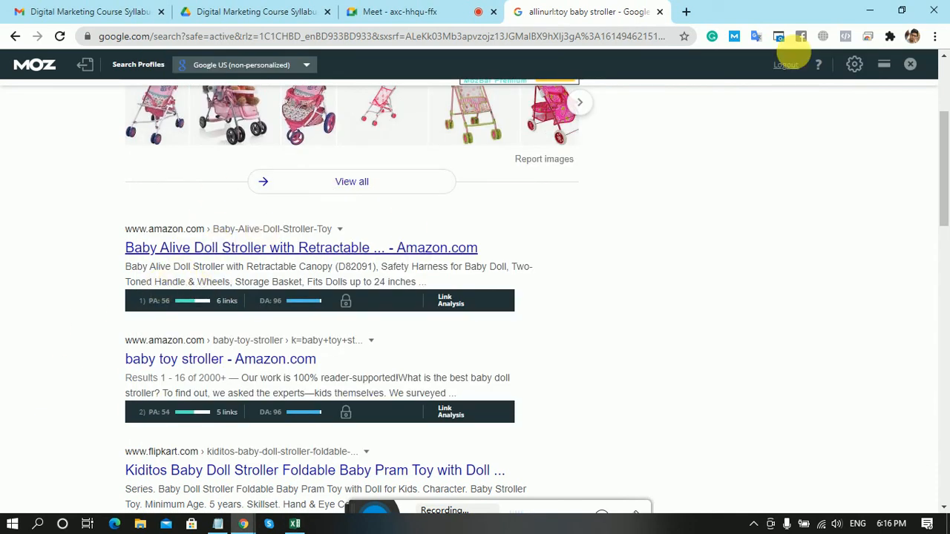
scroll(749, 273, "down", 3)
scroll(750, 273, "down", 10)
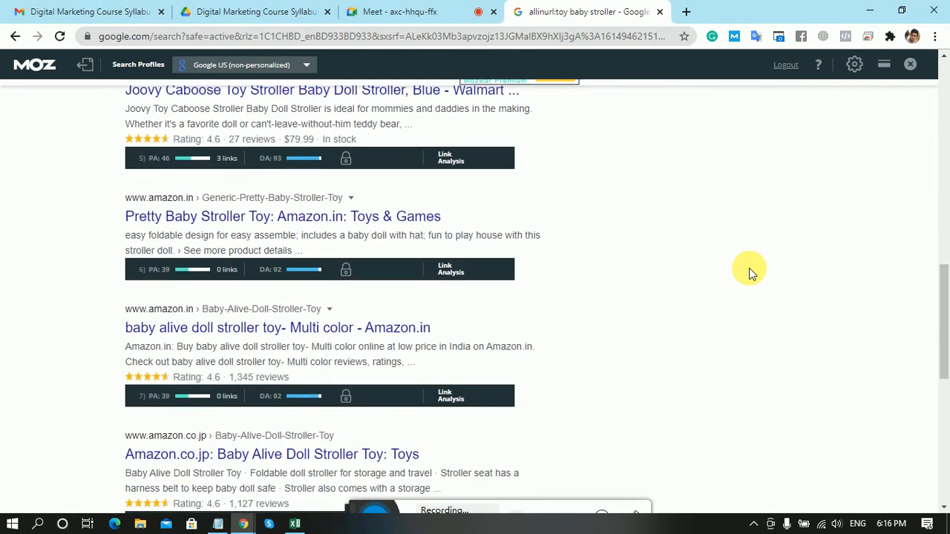
scroll(749, 273, "up", 10)
scroll(749, 273, "up", 5)
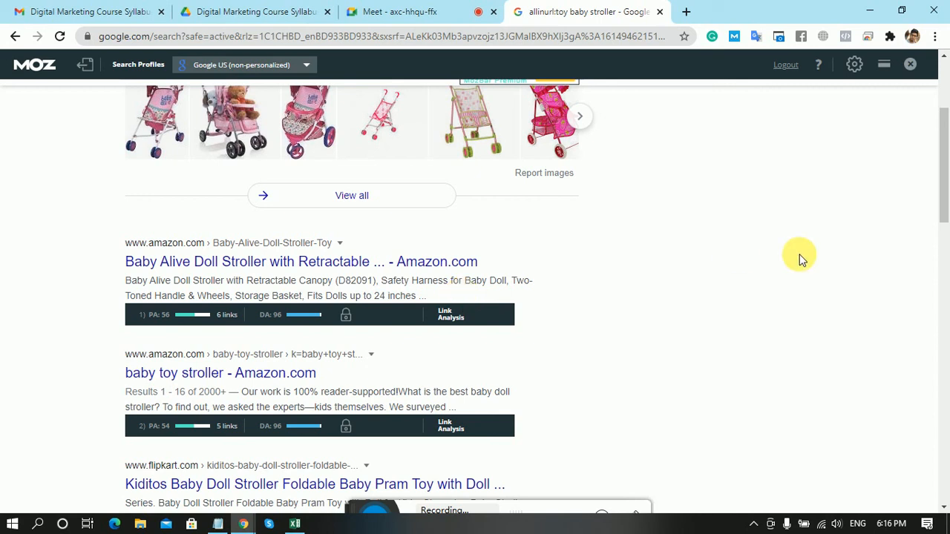
Return to Excel and review the baby stroller row's Backlinks <1000 and Allintitle entries, comparing Allintitle with the best baby stroller row.
left_click(297, 525)
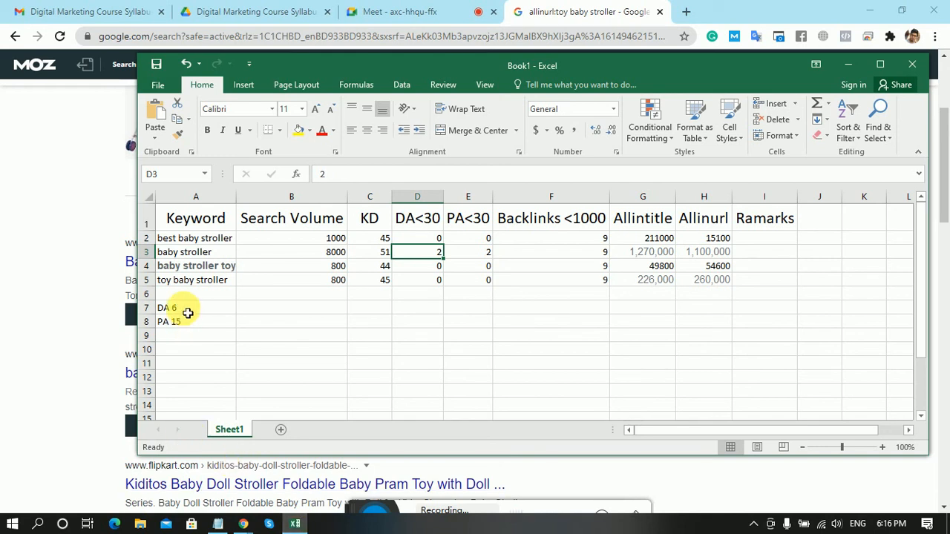
left_click(186, 257)
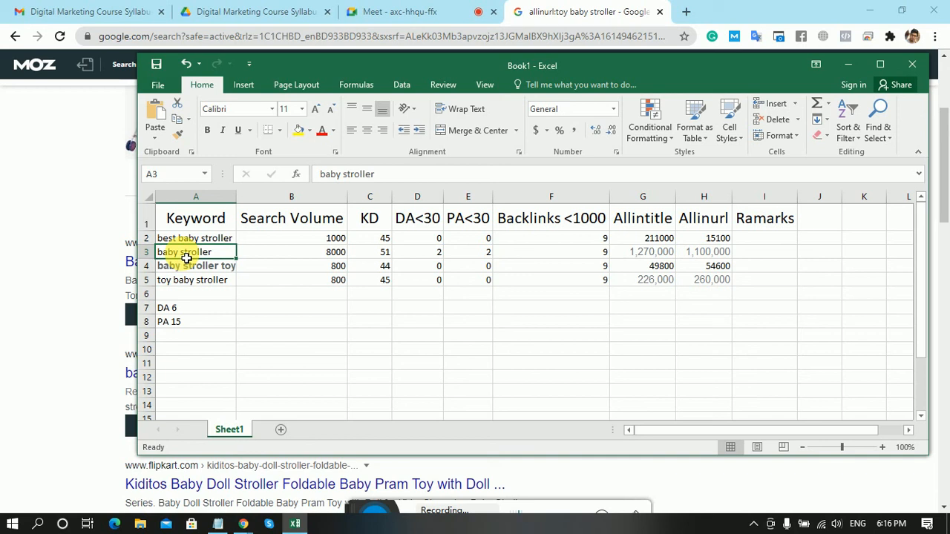
left_click(514, 257)
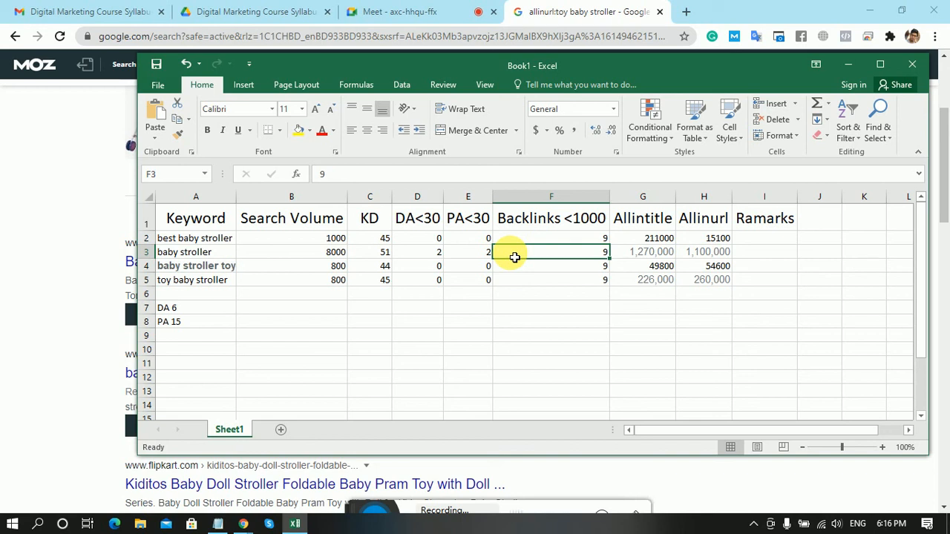
left_click(638, 244)
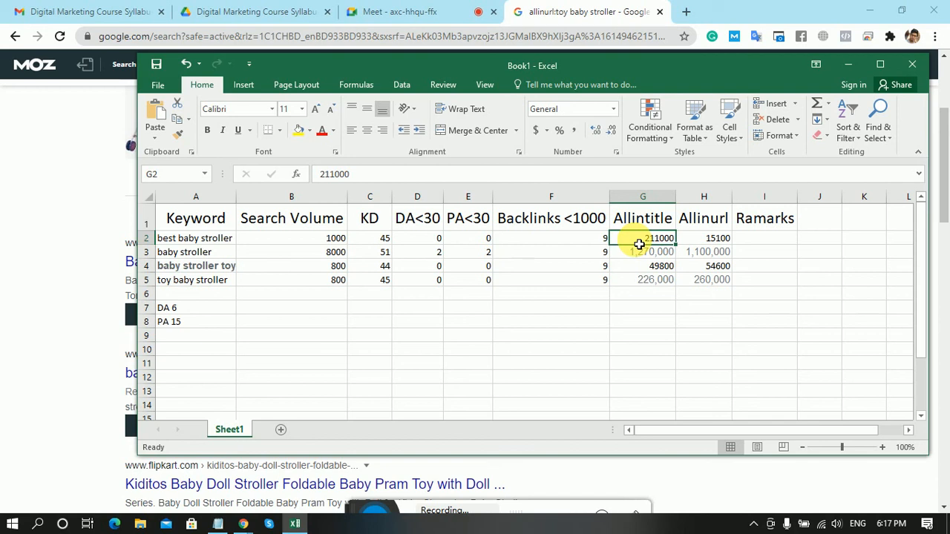
left_click(649, 255)
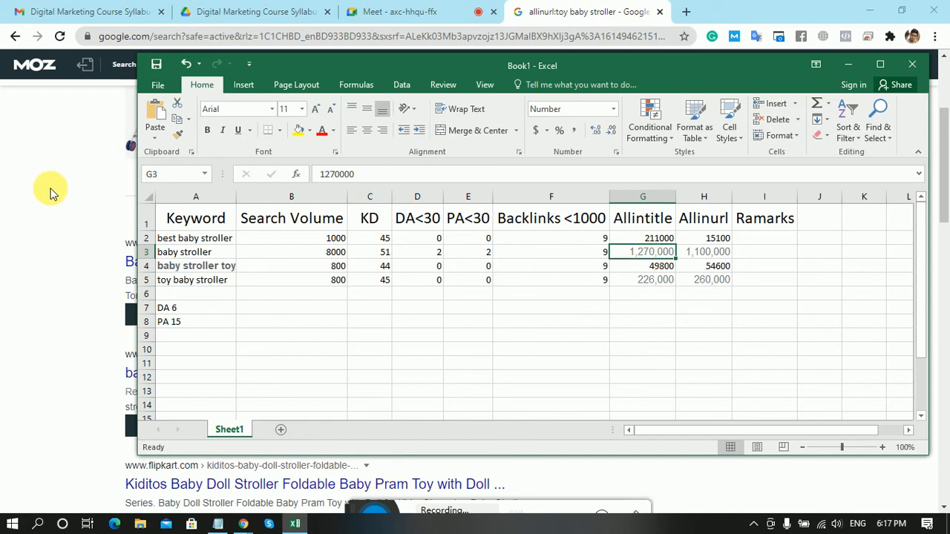
Review the baby stroller row's keyword, Allintitle, Allinurl, DA<30 and PA<30 entries.
left_click(178, 256)
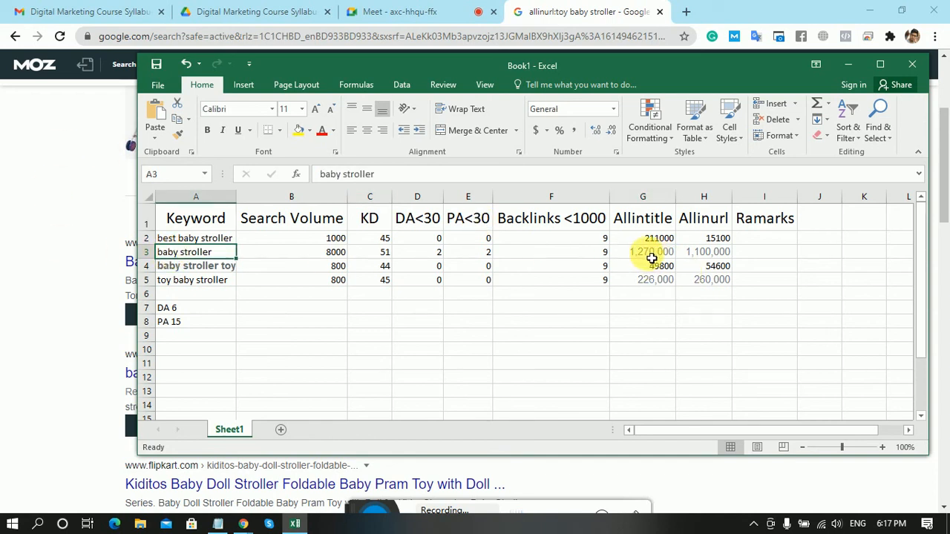
left_click_drag(653, 256, 741, 258)
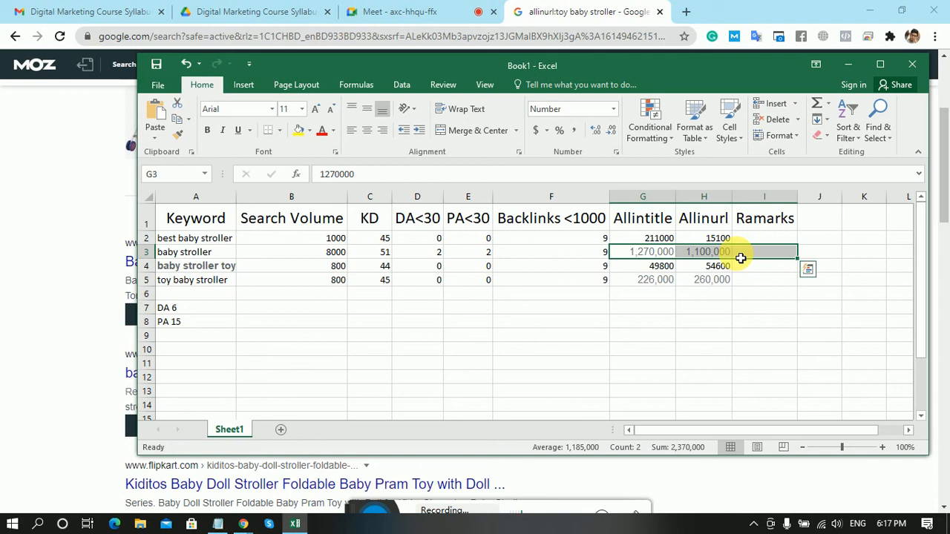
left_click(427, 256)
left_click(472, 260)
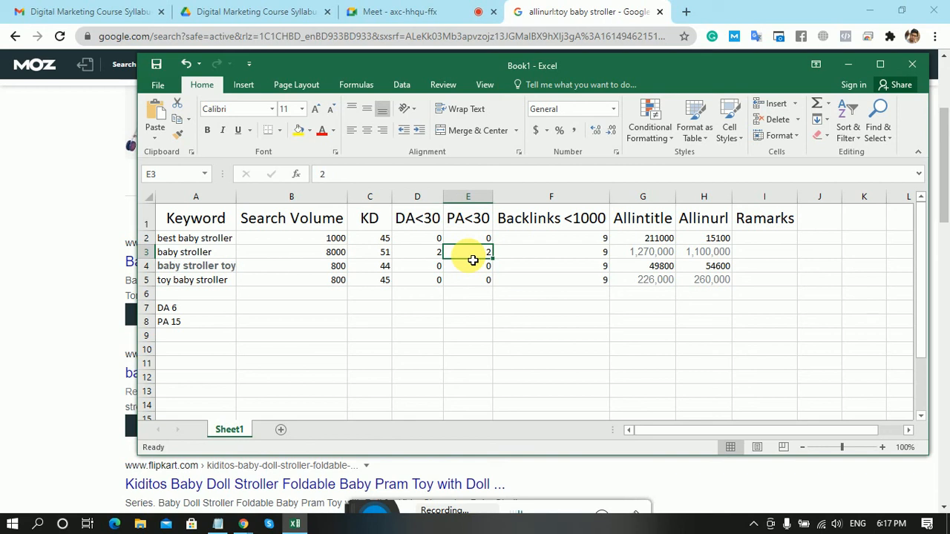
left_click(220, 258)
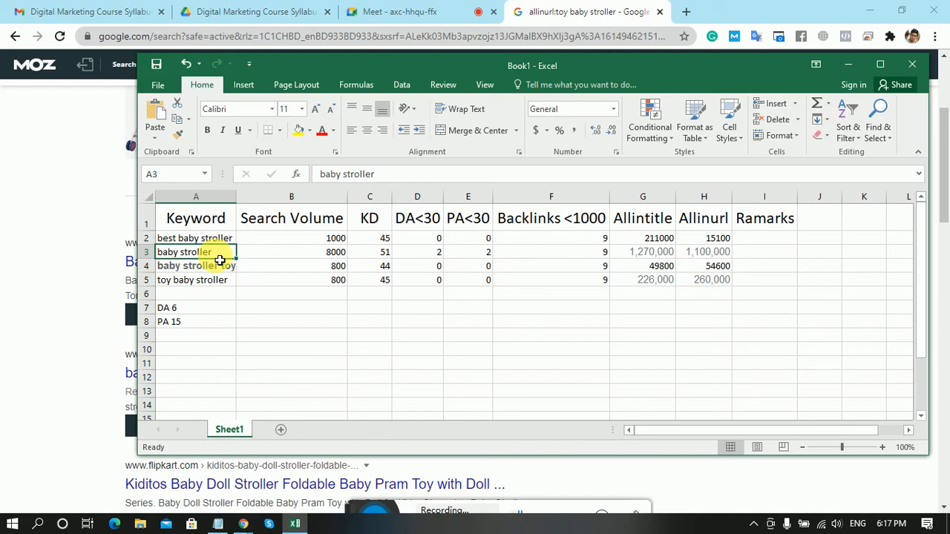
Enter the remark BEST in the Ramarks cell of the baby stroller row and fill that cell with yellow.
left_click(756, 255)
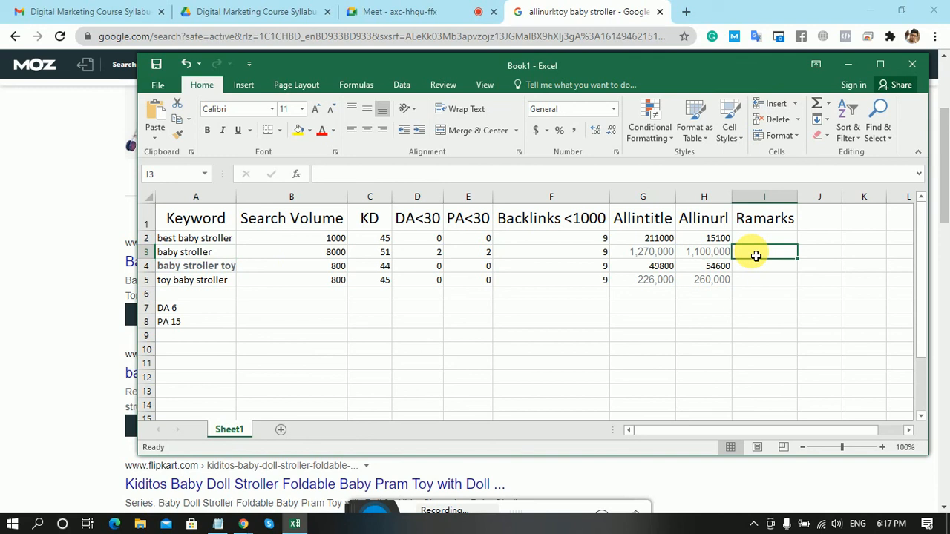
type("BEST")
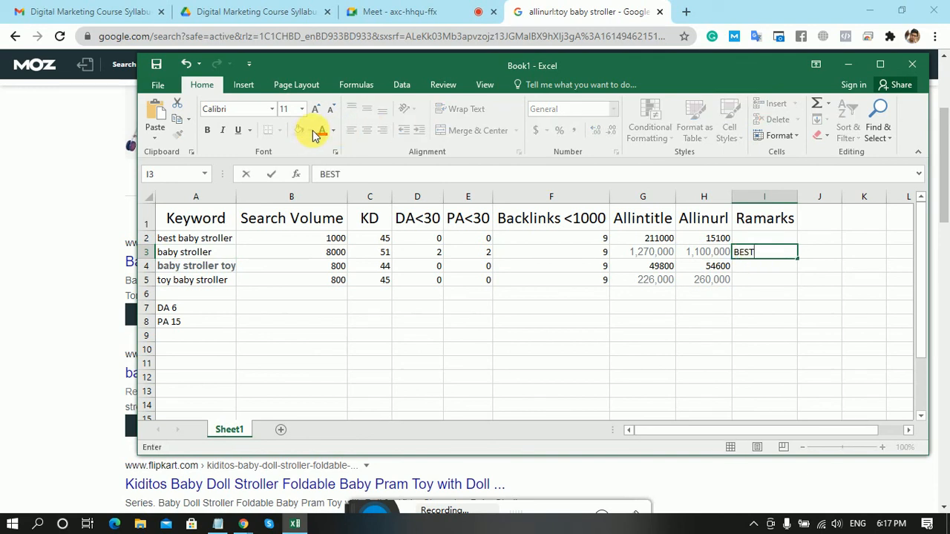
left_click(539, 322)
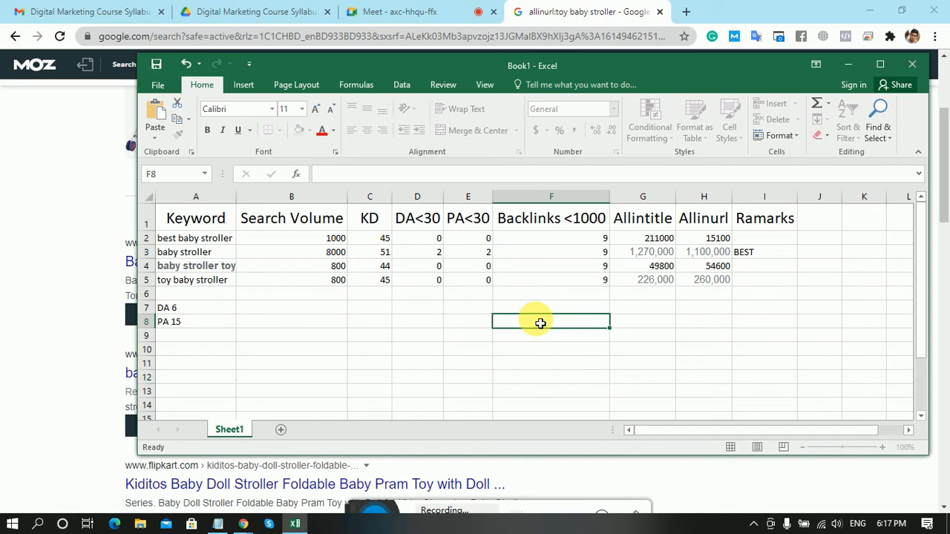
left_click(779, 253)
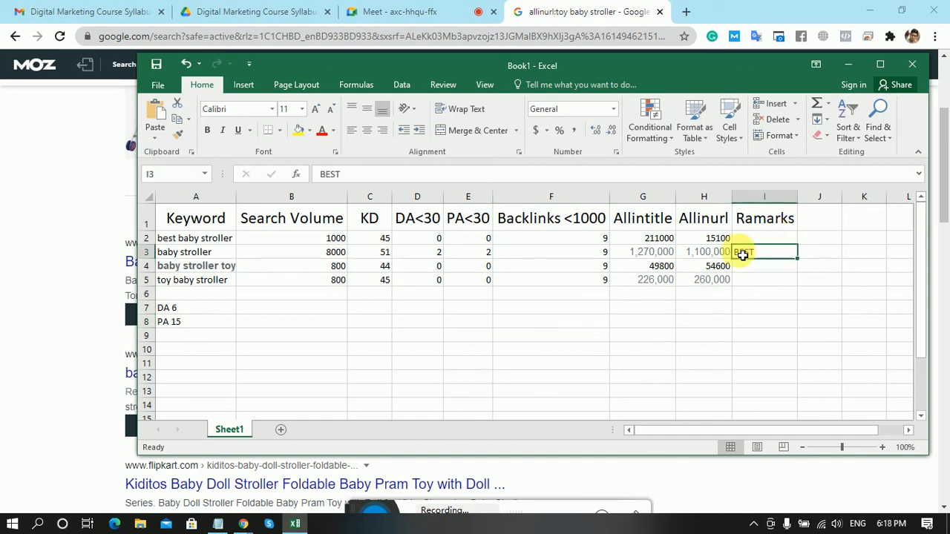
left_click(297, 132)
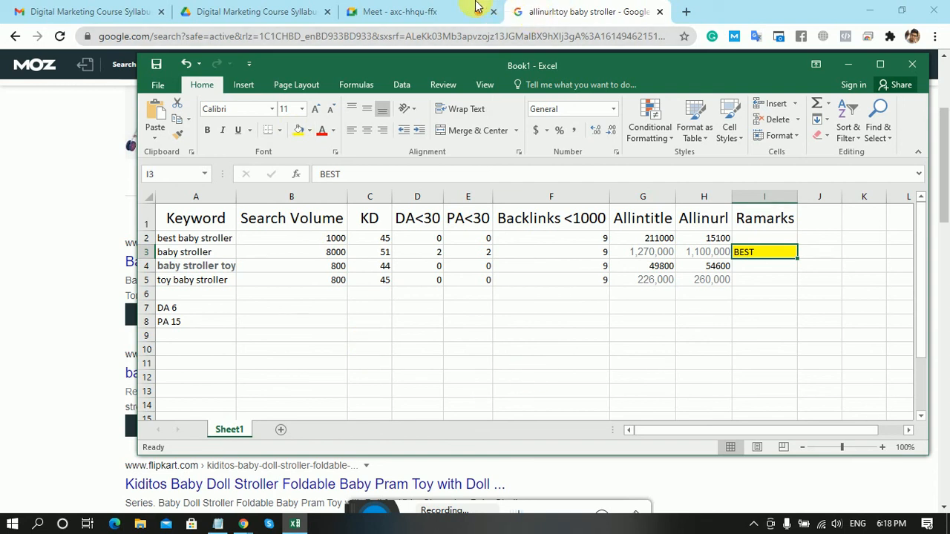
Switch to Chrome and view the Assignment Sheet across to its Business Idea+Logo+FB Cover column, ending on the Google Meet call.
left_click(442, 9)
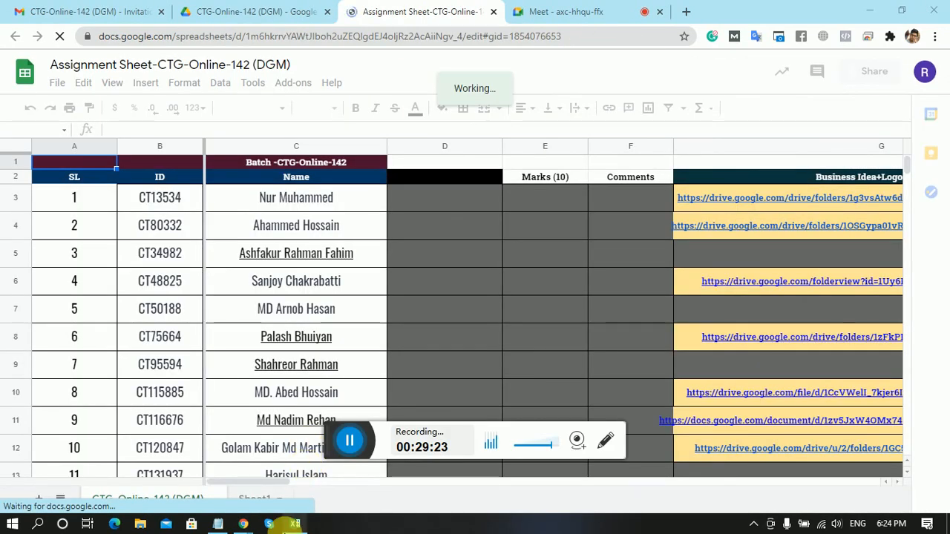
left_click(296, 524)
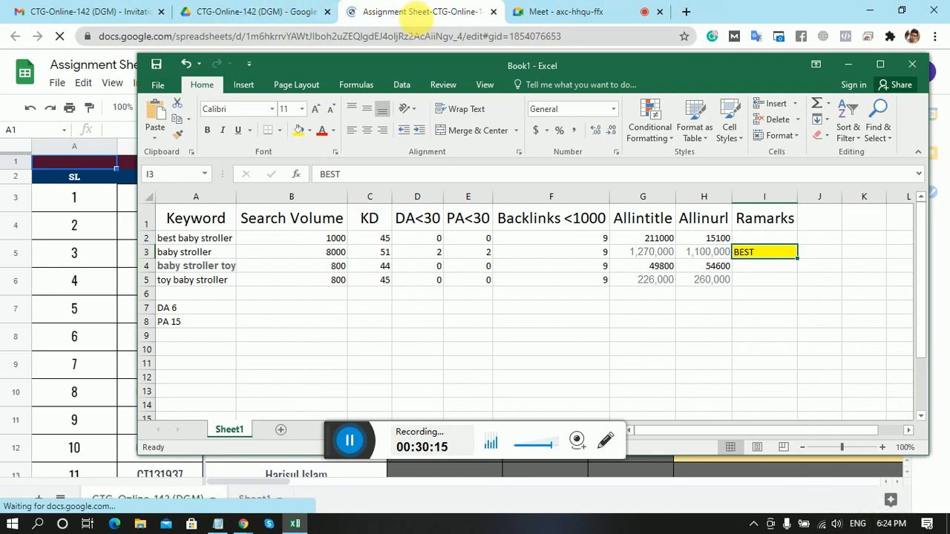
left_click(410, 15)
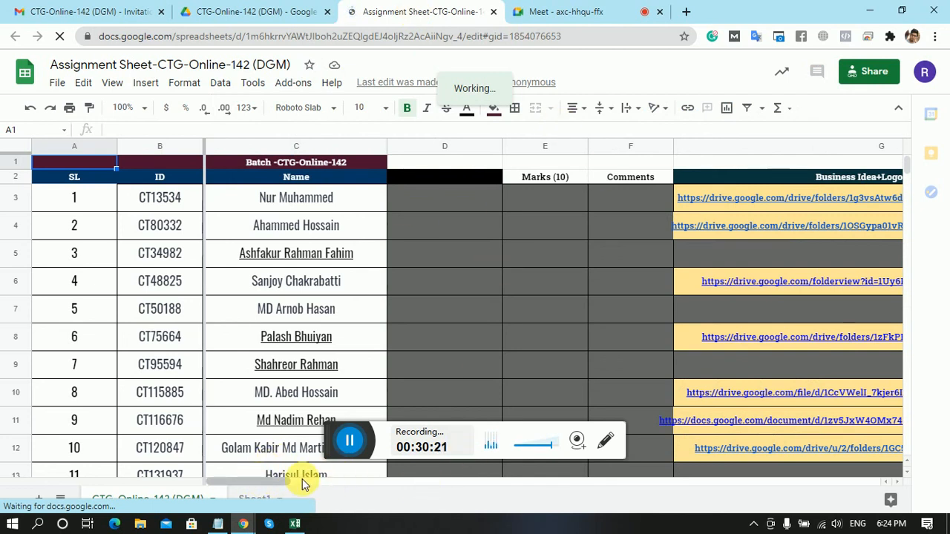
left_click_drag(301, 479, 440, 487)
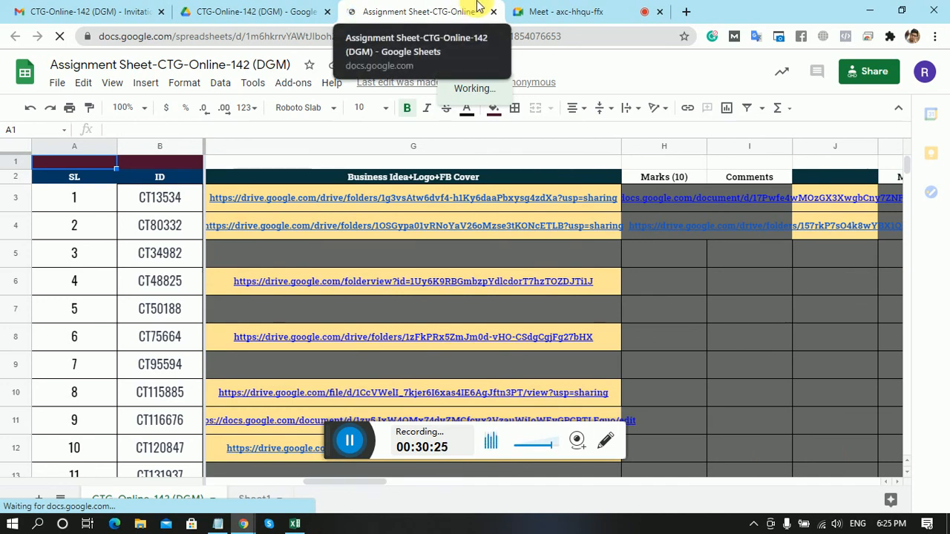
left_click(564, 12)
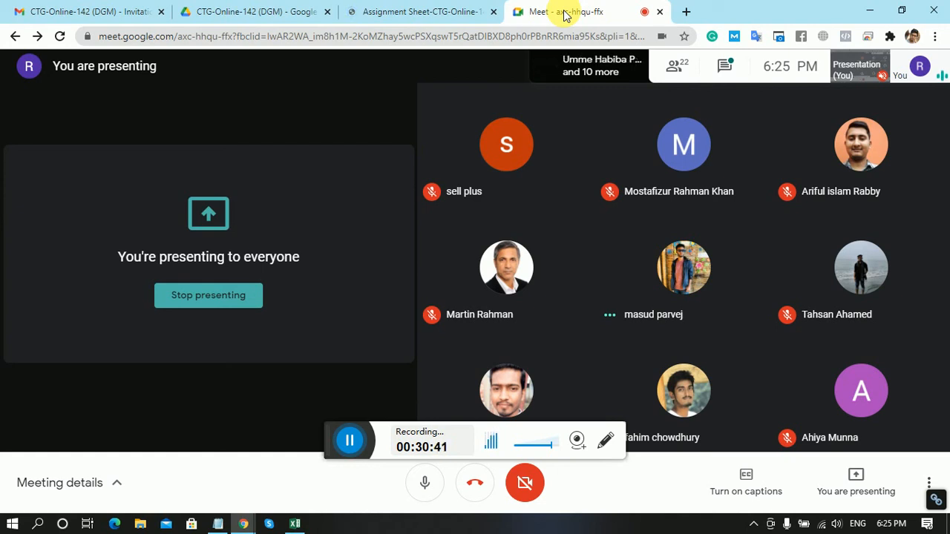
Return to the Excel keyword sheet and review the entries in the Keyword column from best baby stroller downward.
left_click(296, 524)
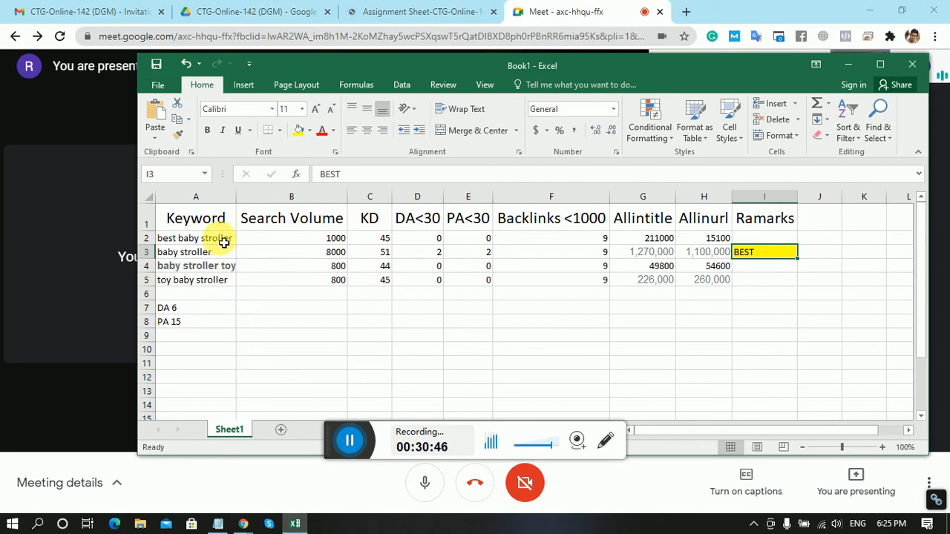
left_click_drag(223, 243, 227, 408)
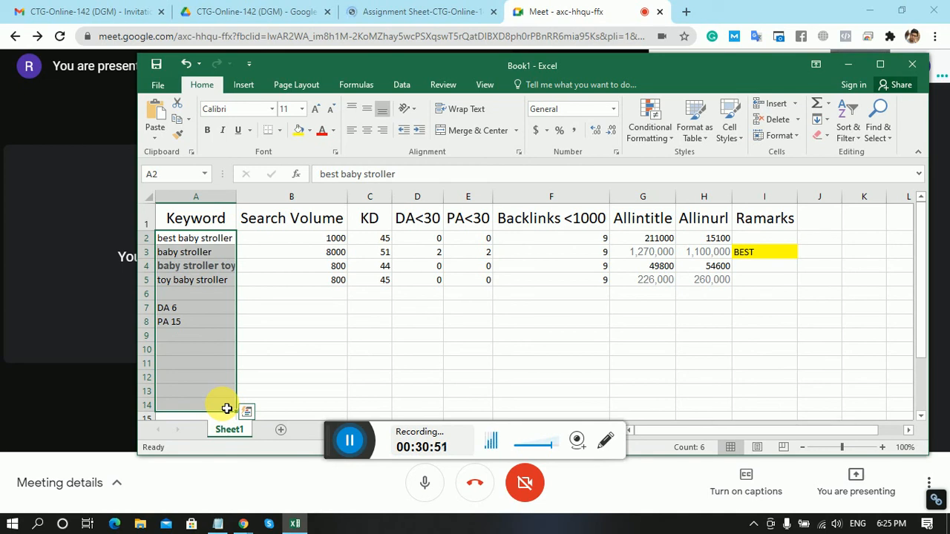
left_click_drag(226, 408, 409, 330)
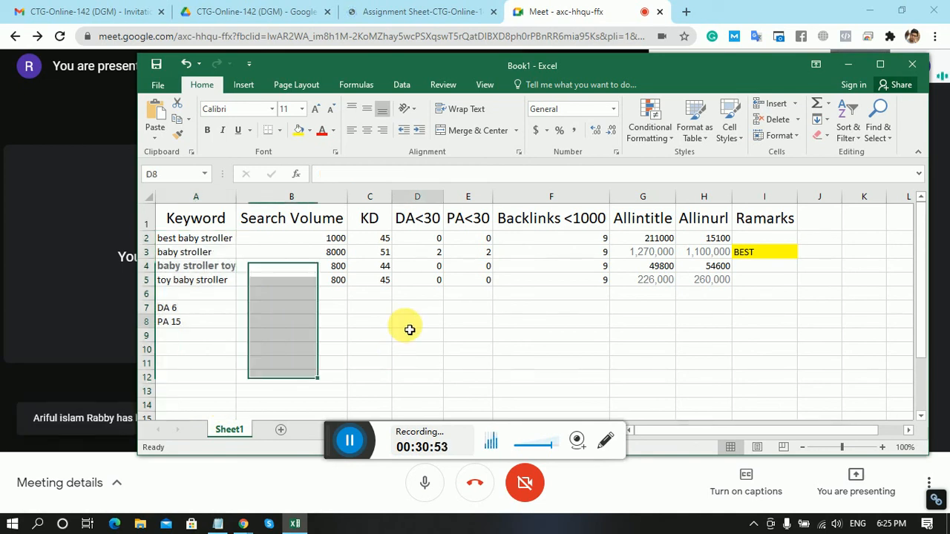
left_click_drag(210, 238, 213, 347)
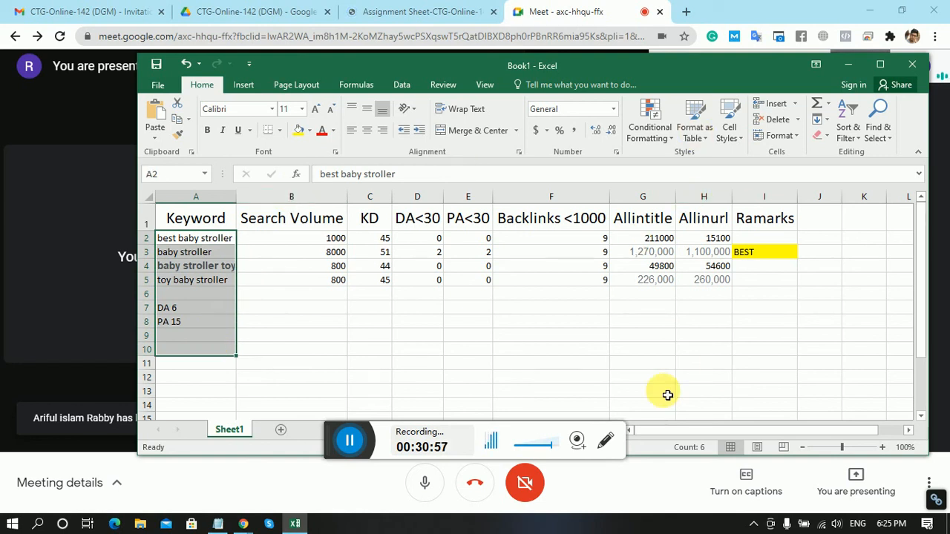